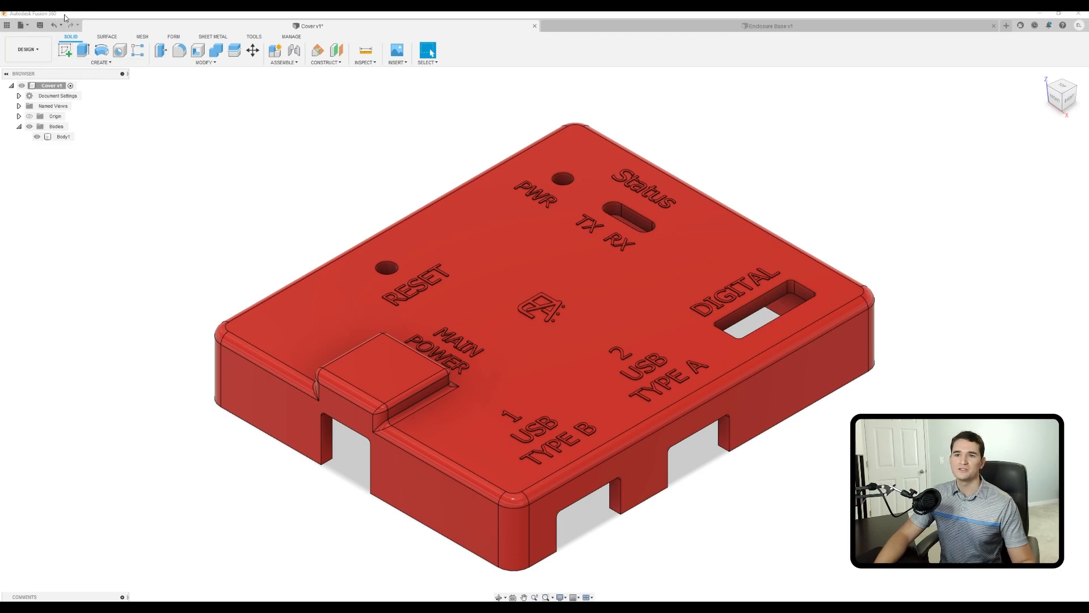
- Extrude the three separate rim faces on the cover's open side by 0.250 in
left_click(84, 51)
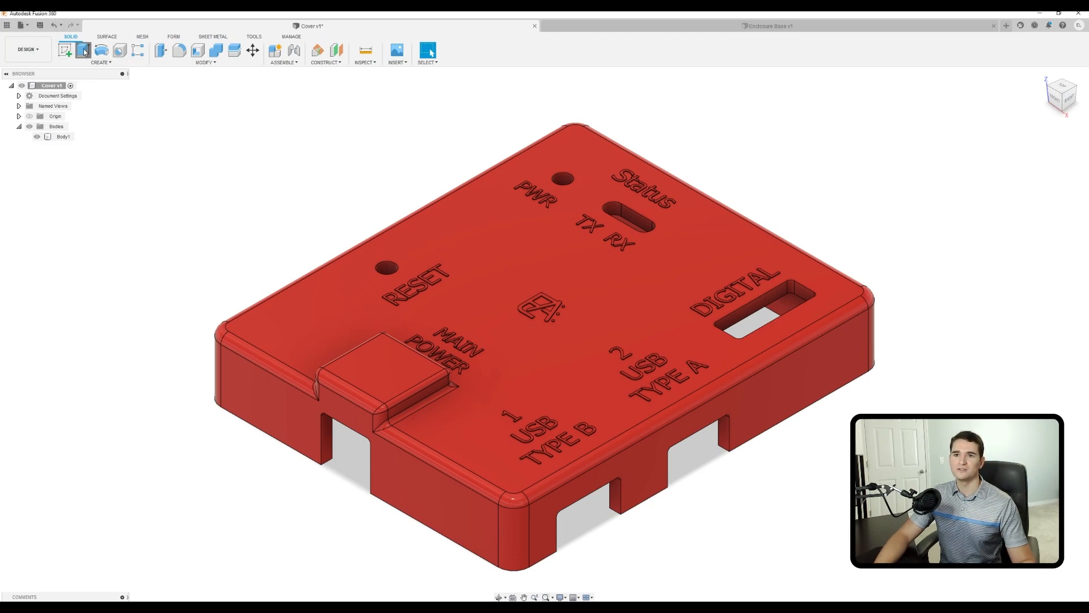
left_click_drag(869, 126, 328, 124)
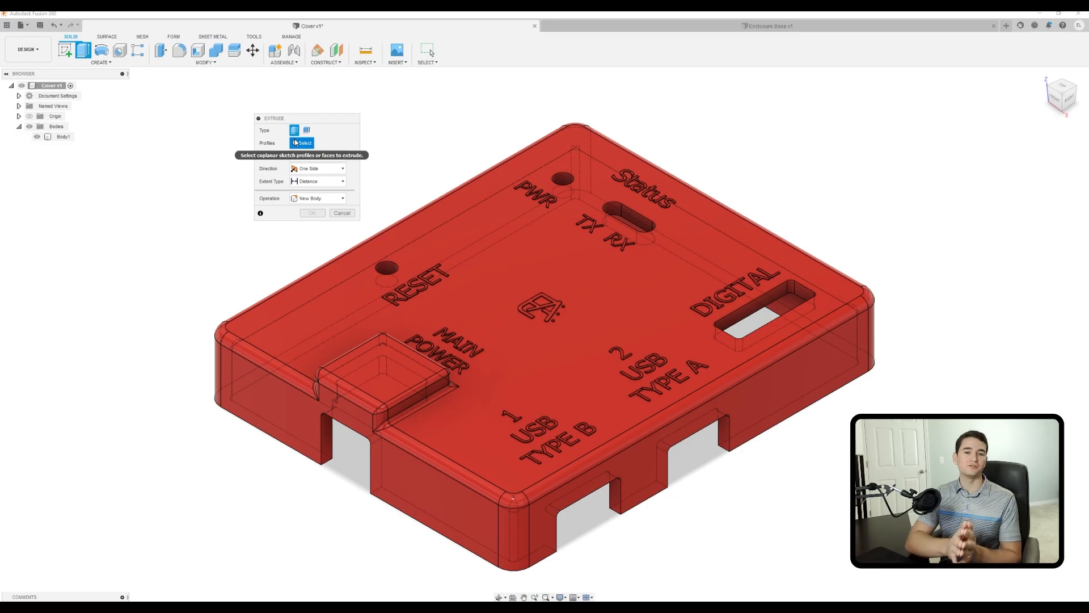
middle_click_drag(318, 314, 546, 337, "shift")
middle_click_drag(405, 273, 404, 222, "shift")
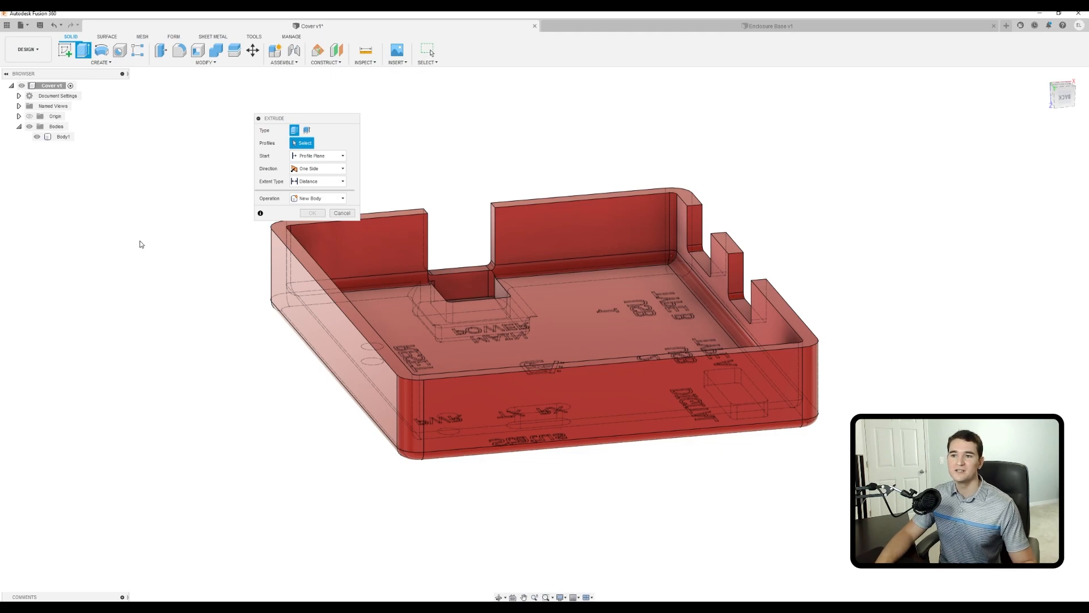
middle_click_drag(156, 270, 215, 285)
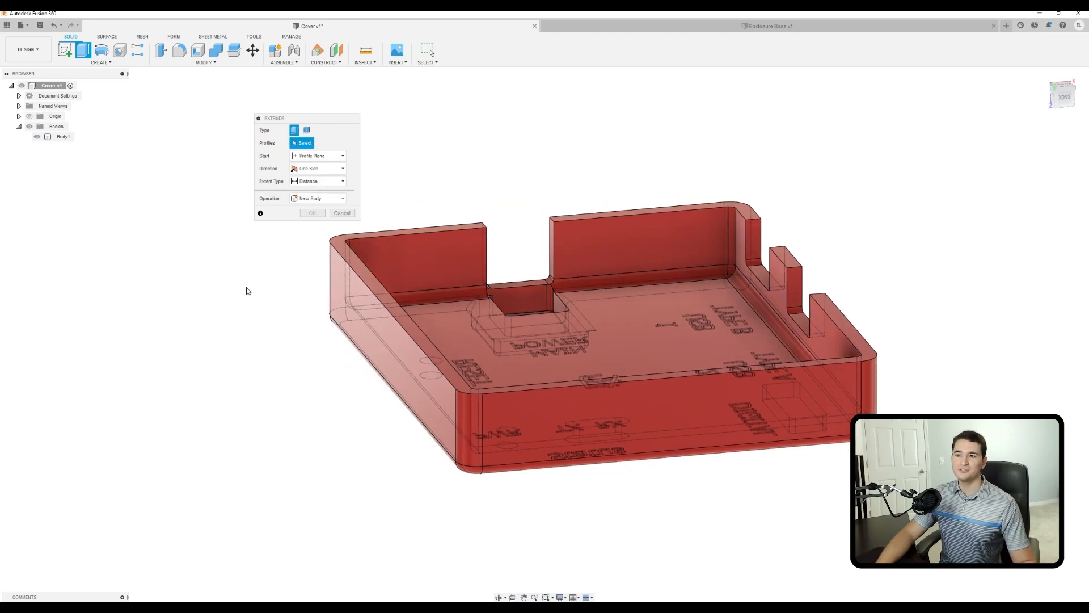
left_click(346, 250)
left_click(789, 263)
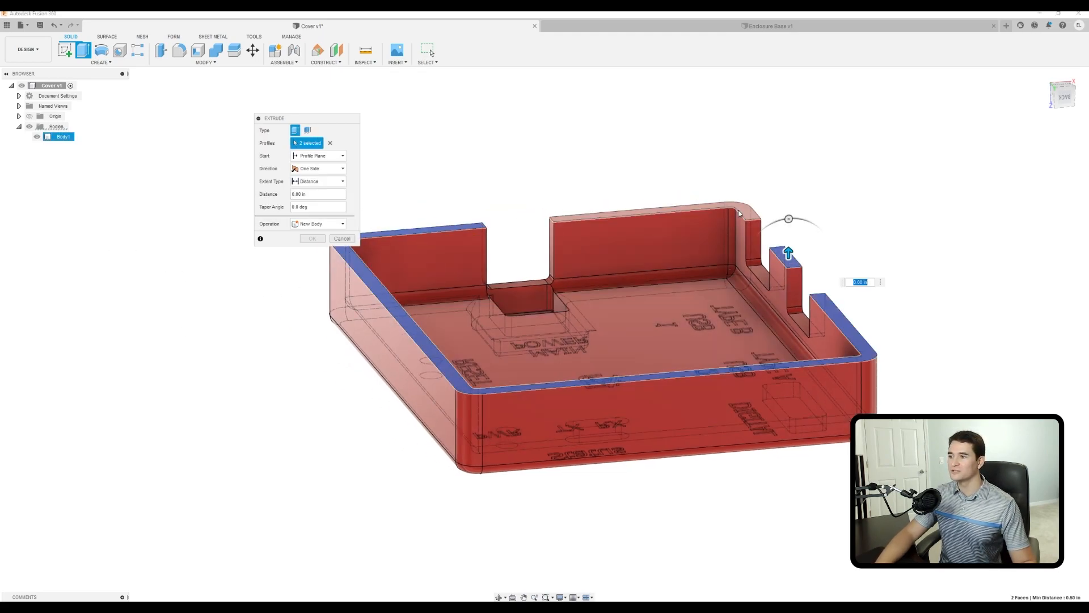
left_click(741, 208)
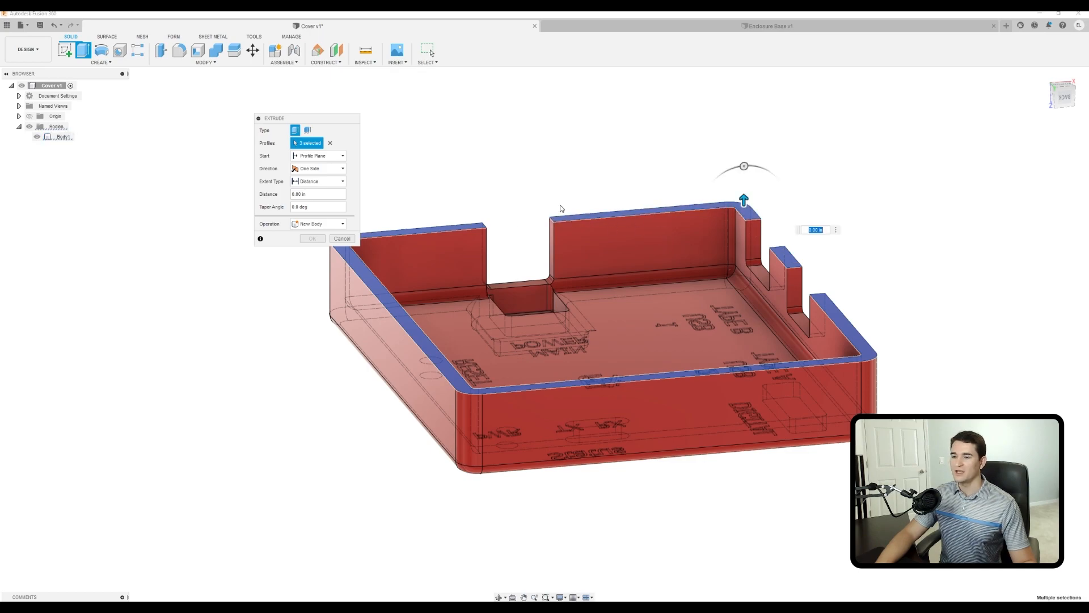
left_click(271, 196)
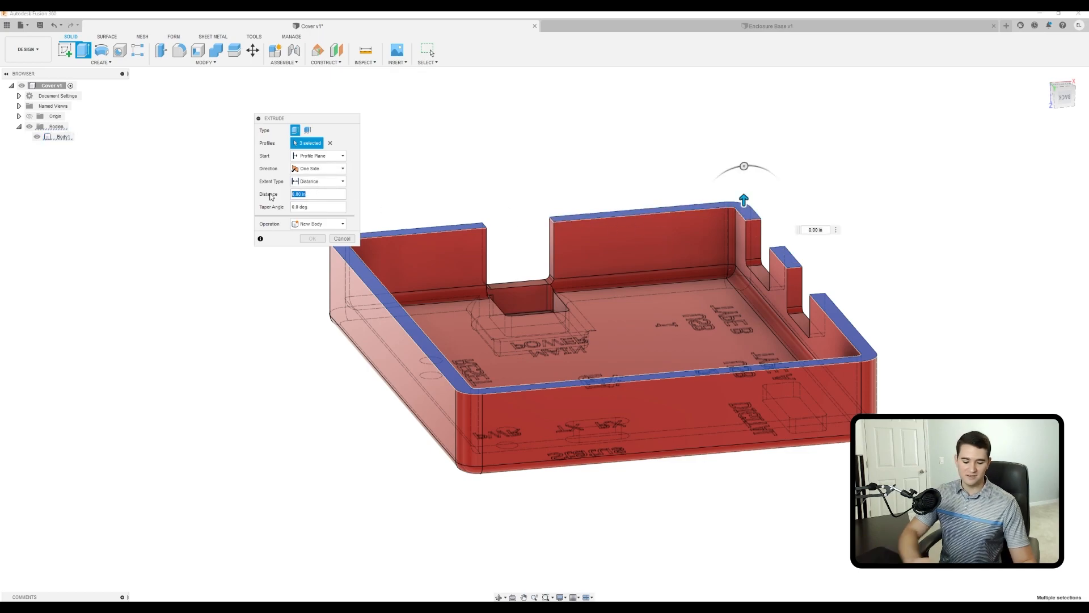
type(".")
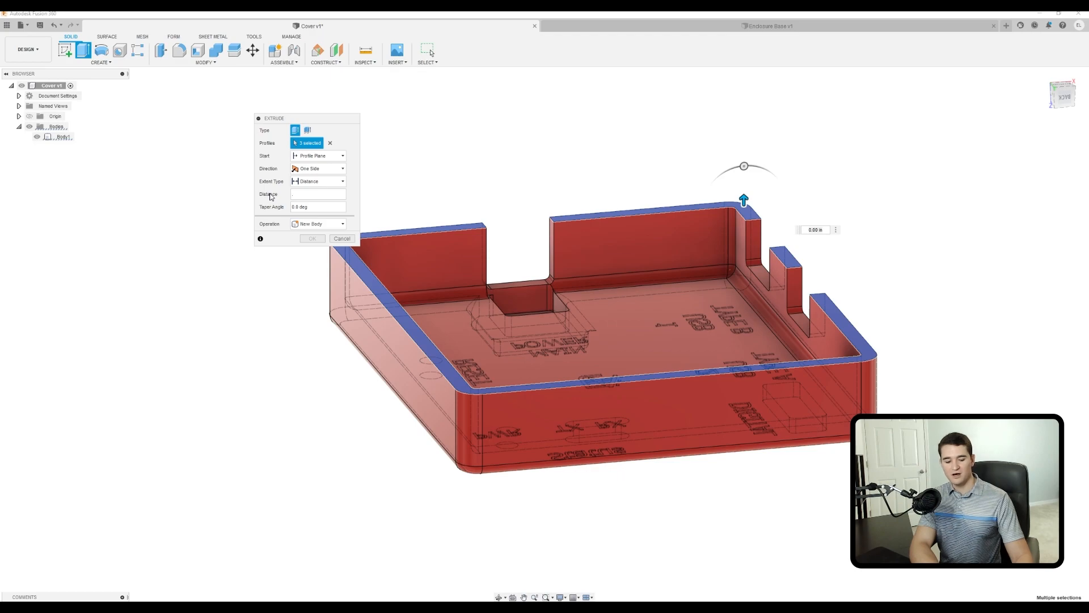
type("250")
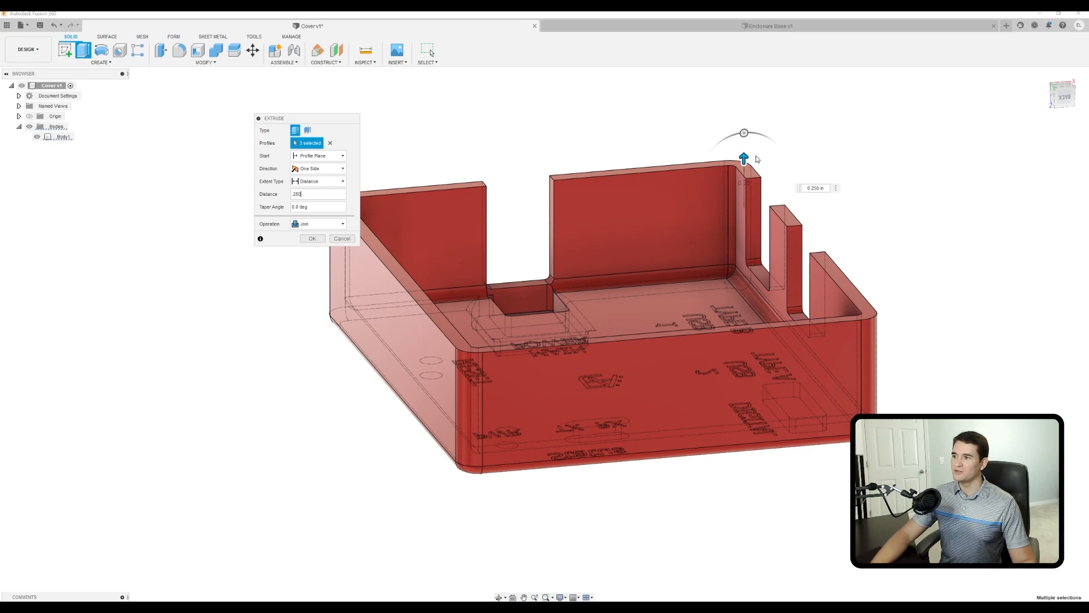
- Reduce the rim extrusion distance to 0.10 in and activate its taper angle adjustment
mouse_move(744, 158)
left_mouse_down()
mouse_move(743, 211)
mouse_move(744, 166)
mouse_move(745, 180)
left_mouse_up()
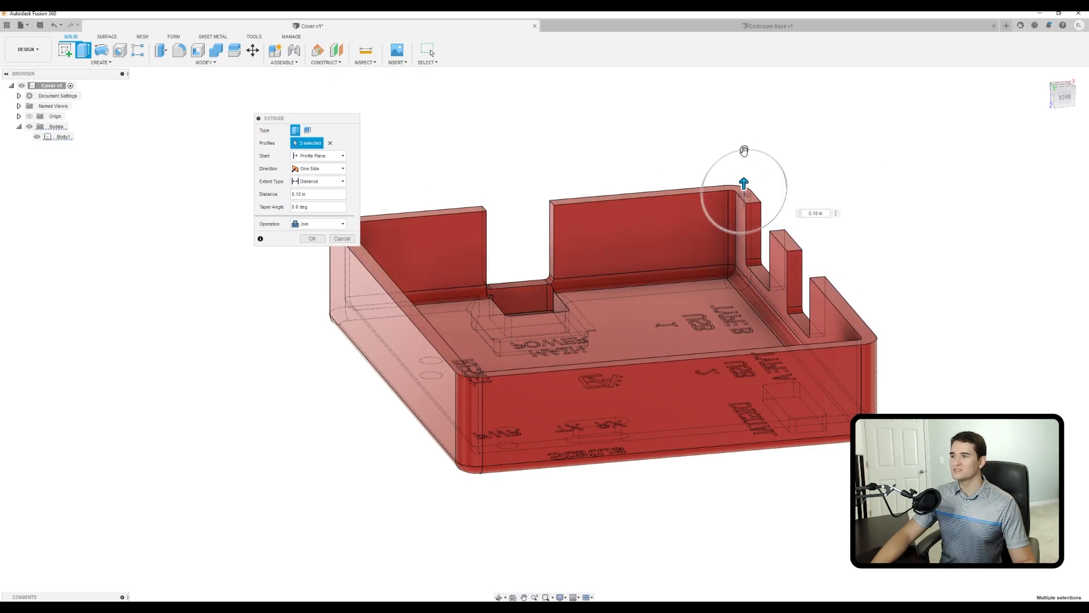
left_click(744, 150)
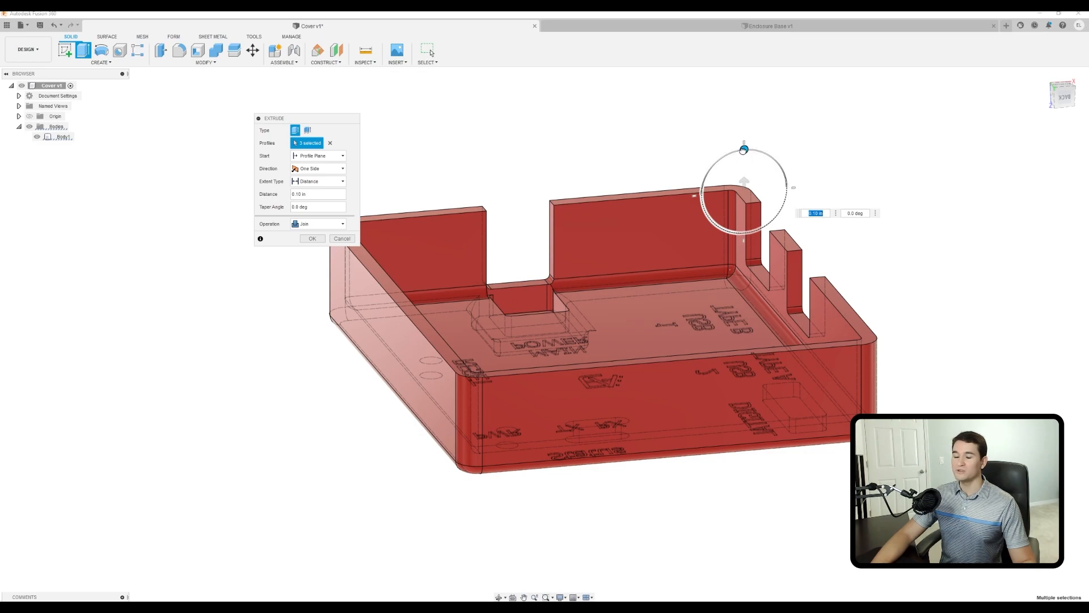
mouse_move(744, 149)
left_mouse_down()
mouse_move(716, 164)
mouse_move(758, 152)
mouse_move(744, 151)
left_mouse_up()
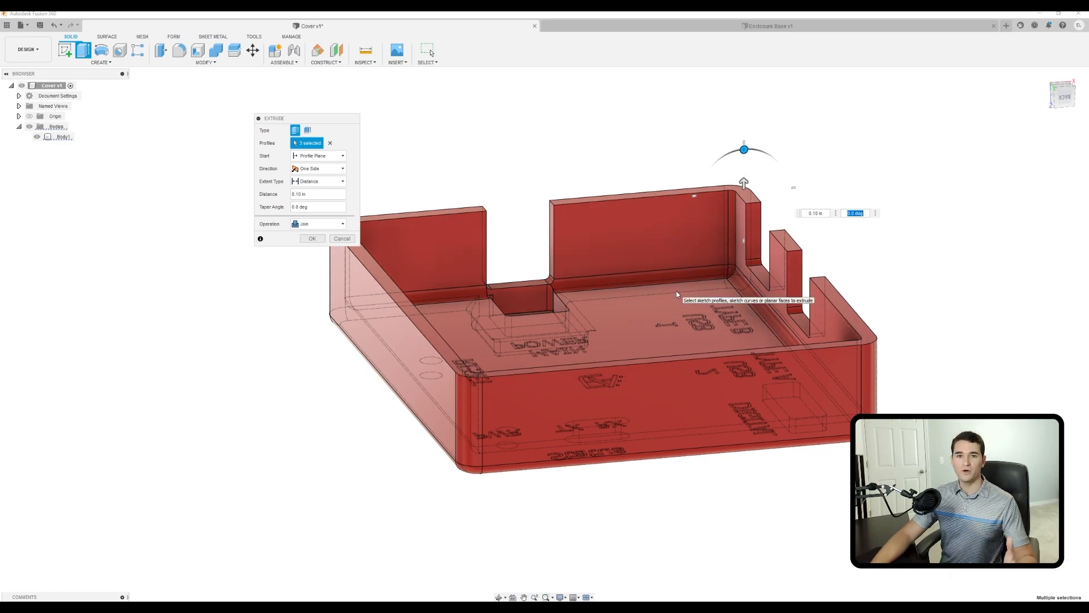
- Clear the extrusion profiles, reselect the rim faces without the small middle tab, and pull the extrusion upward
left_click(331, 143)
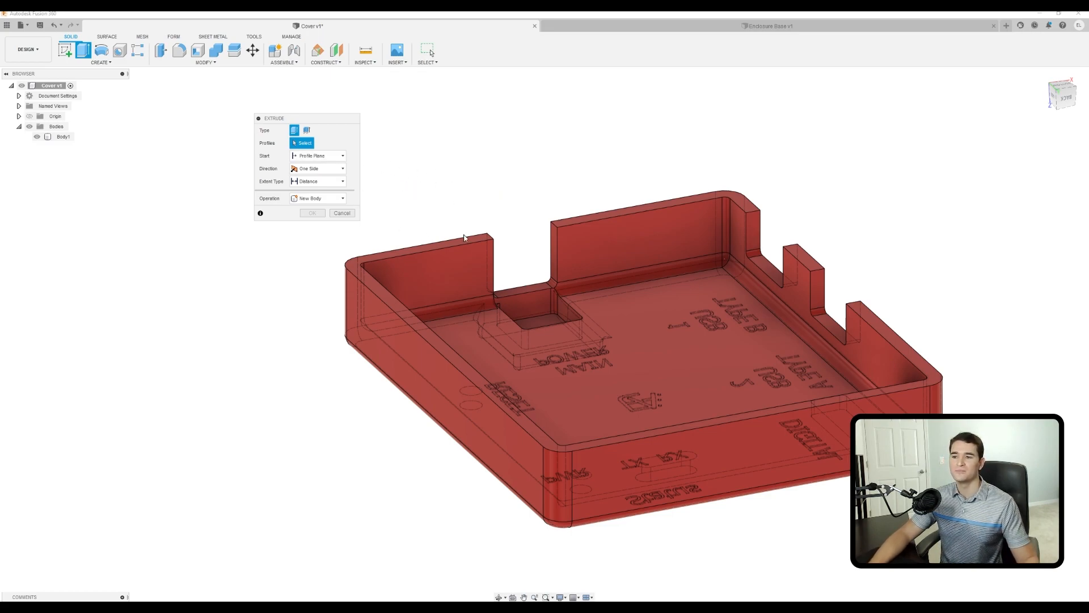
left_click(358, 264)
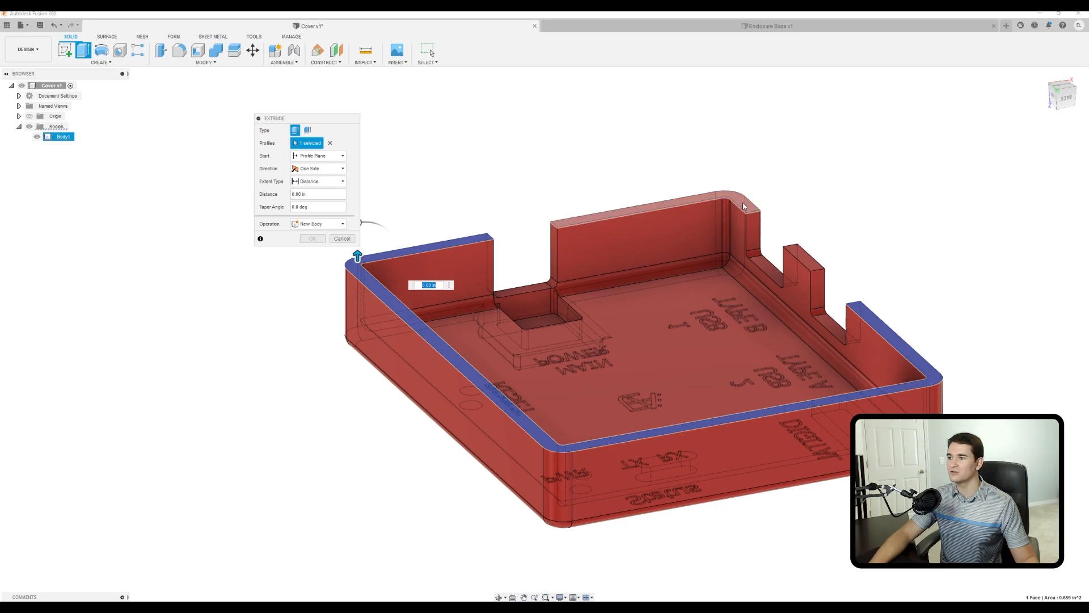
left_click(635, 209)
left_click(798, 261)
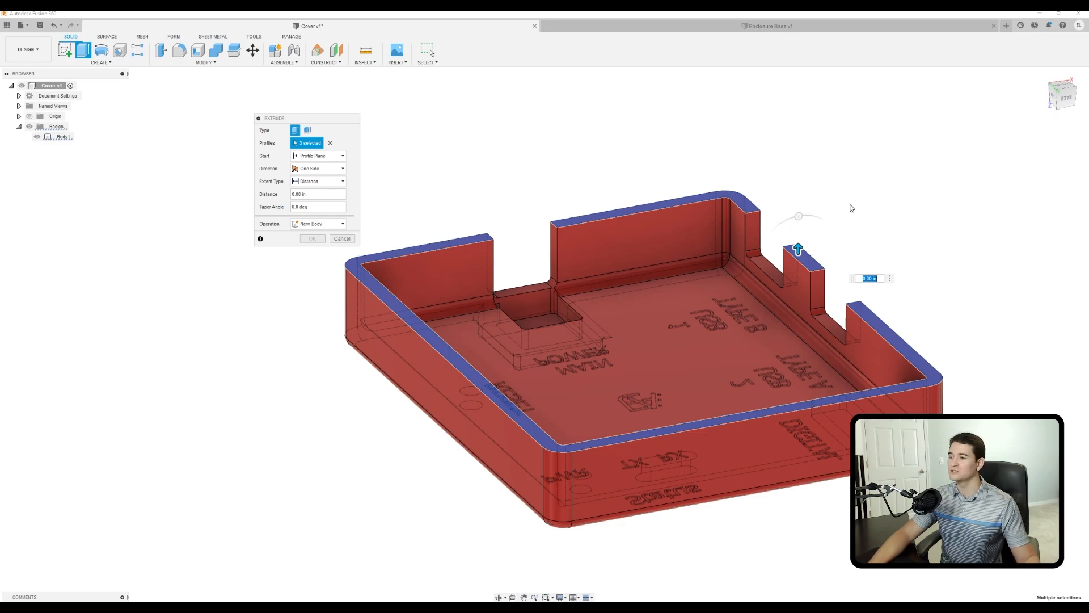
left_click(808, 267)
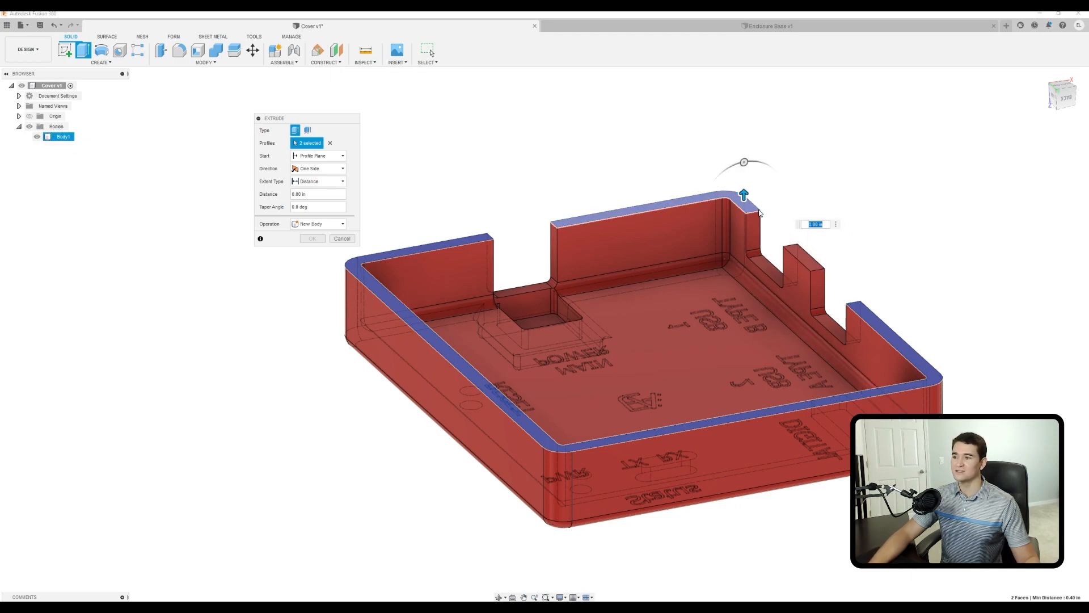
left_click_drag(743, 194, 743, 164)
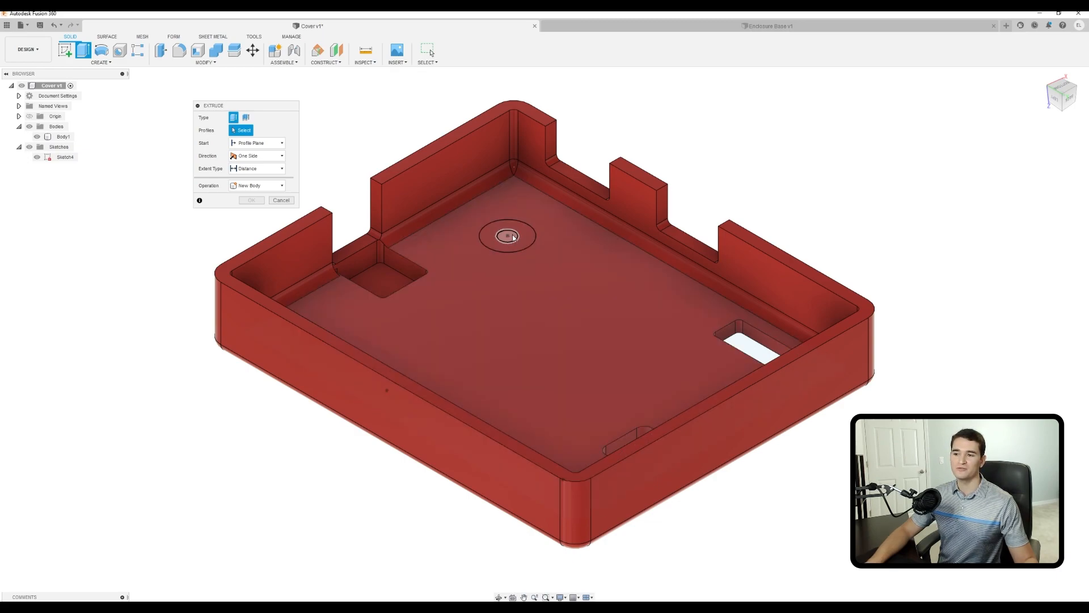
- Extrude the ring between the two concentric circles on the cover's inner floor 0.25 in upward as a join
scroll(511, 236, "up", 5)
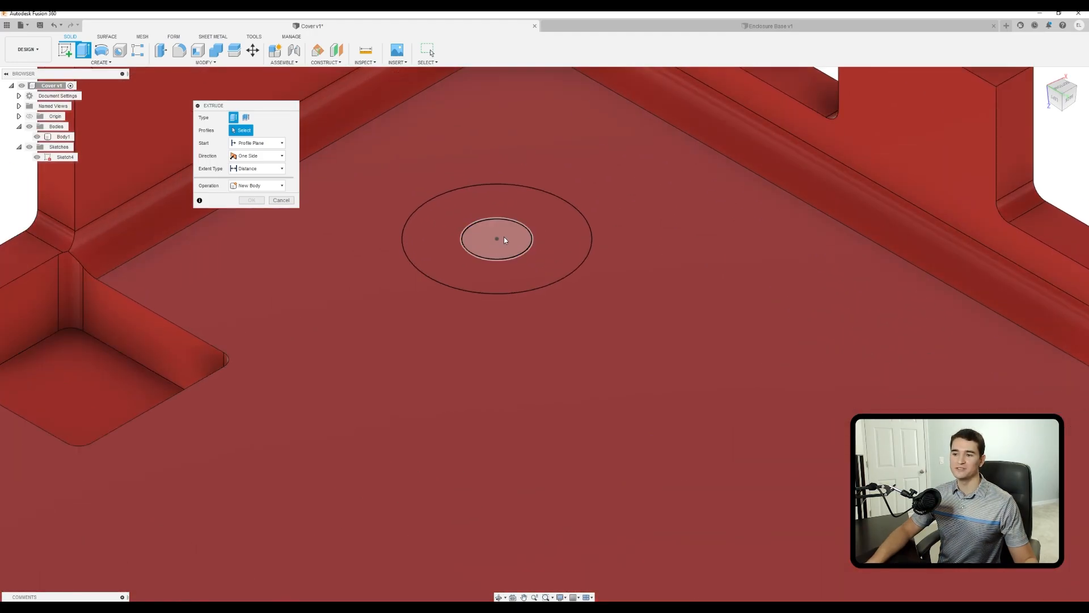
scroll(503, 236, "down", 3)
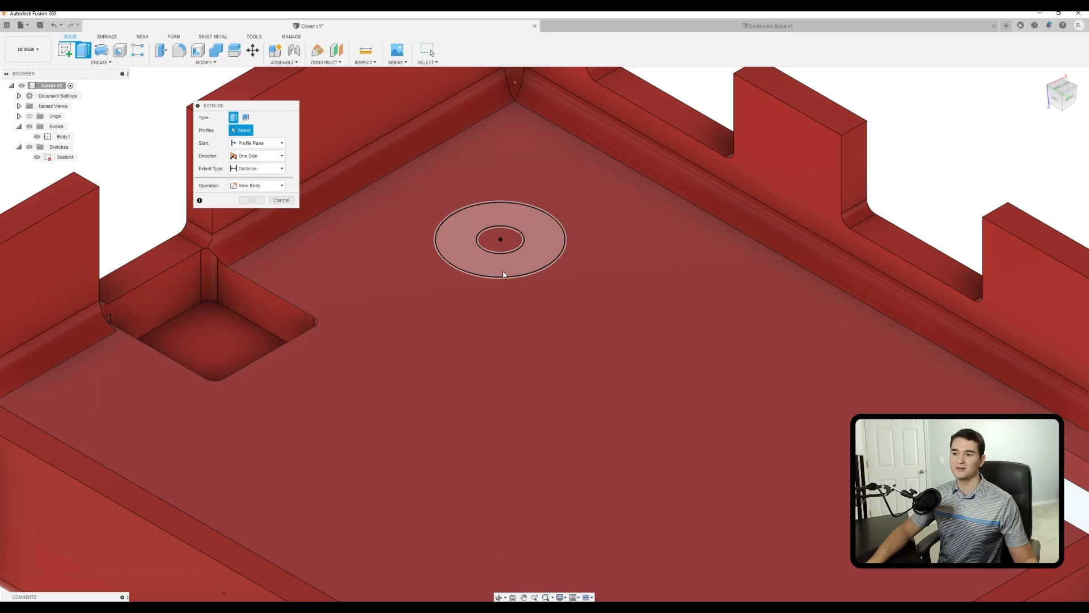
scroll(461, 222, "down", 1)
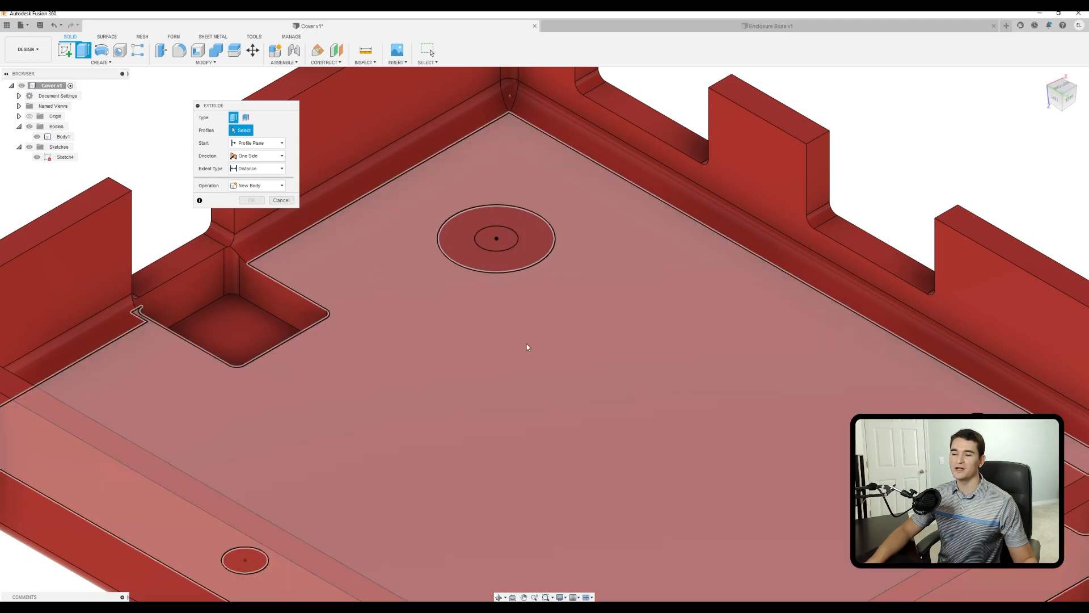
scroll(510, 255, "up", 3)
scroll(531, 320, "down", 5)
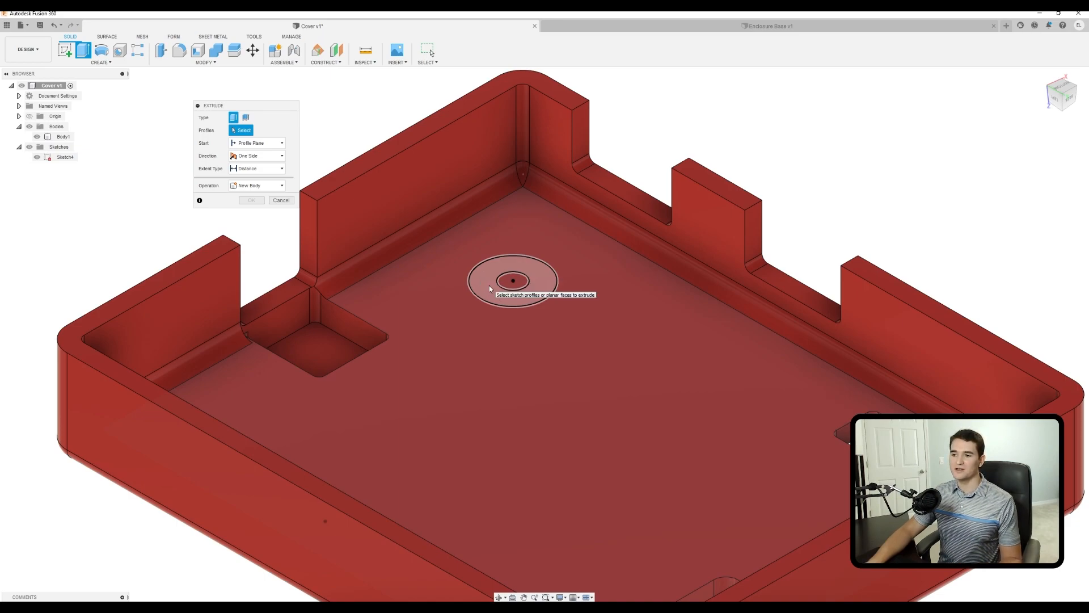
left_click(489, 285)
left_click_drag(524, 266, 525, 214)
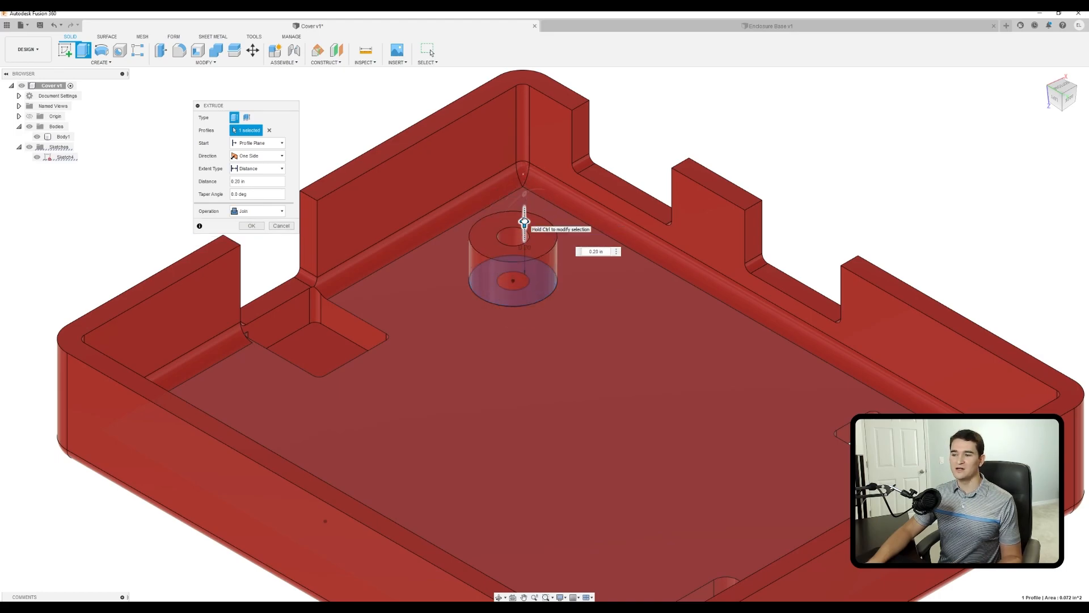
left_click_drag(524, 221, 524, 212)
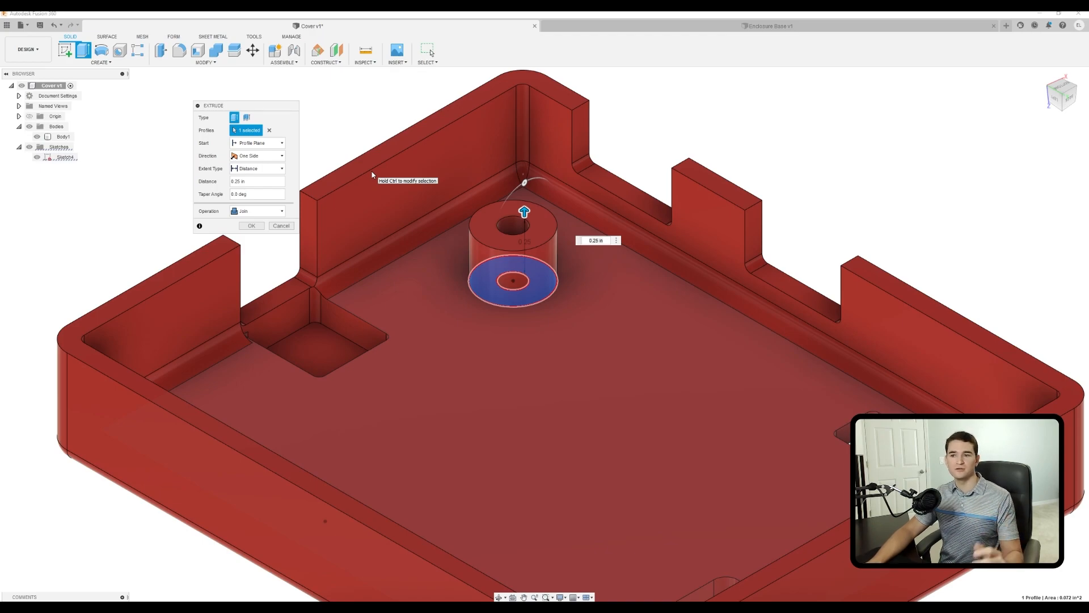
- Extrude the rib's end face 0.80 in as a join, using an Offset start of 0.08 in
left_click(280, 144)
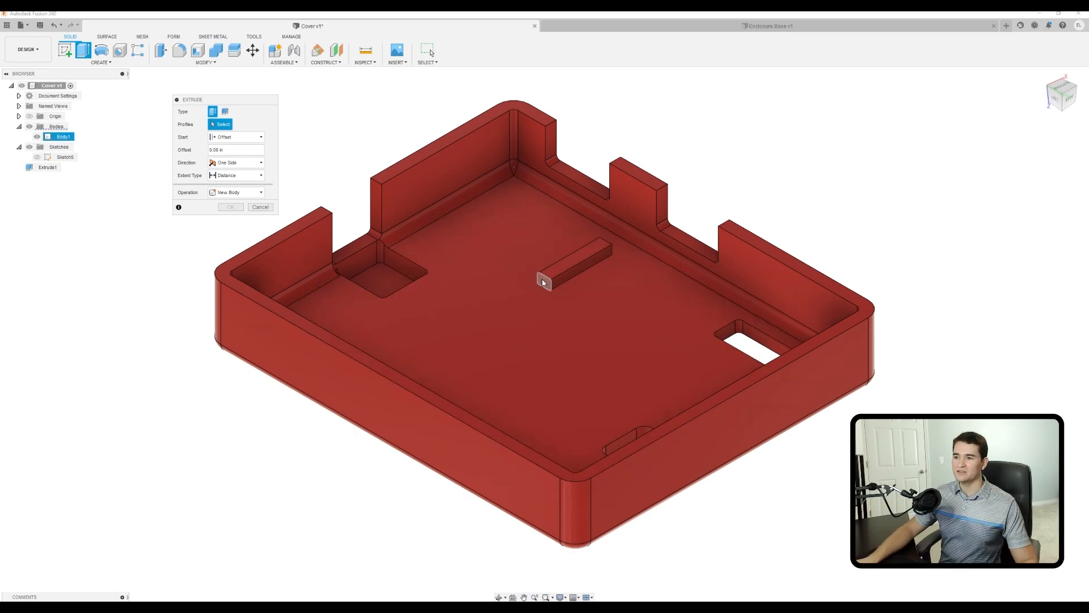
left_click(544, 284)
left_click_drag(536, 291, 439, 343)
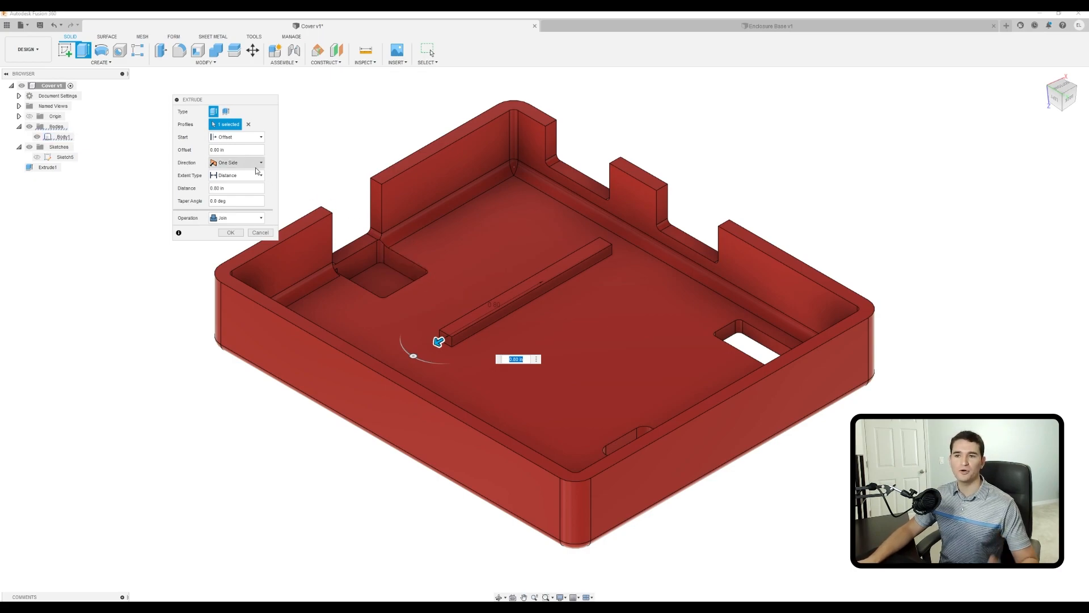
left_click(218, 150)
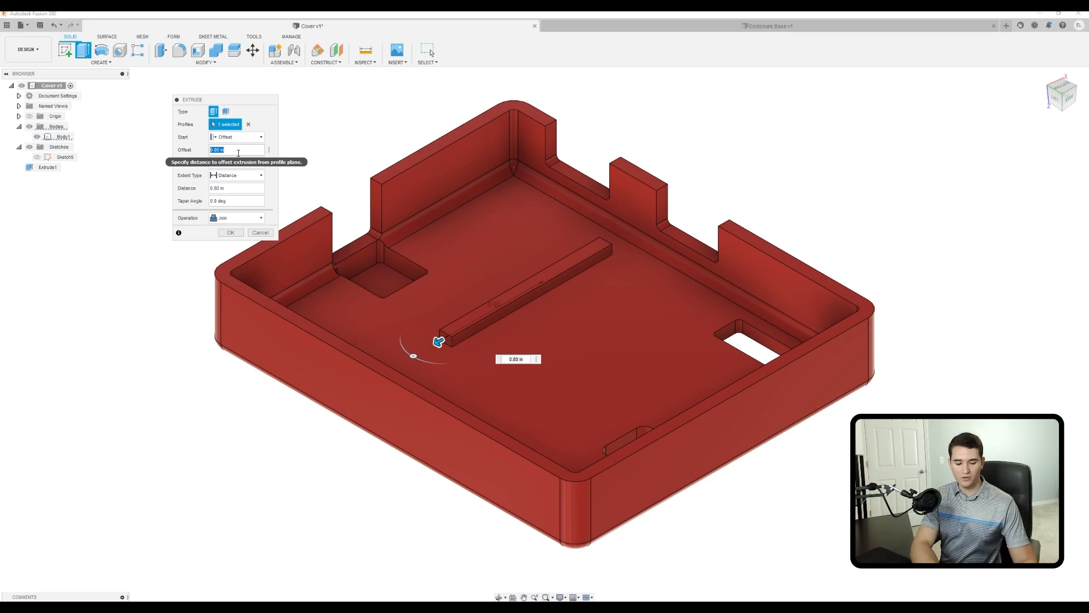
key("BackSpace")
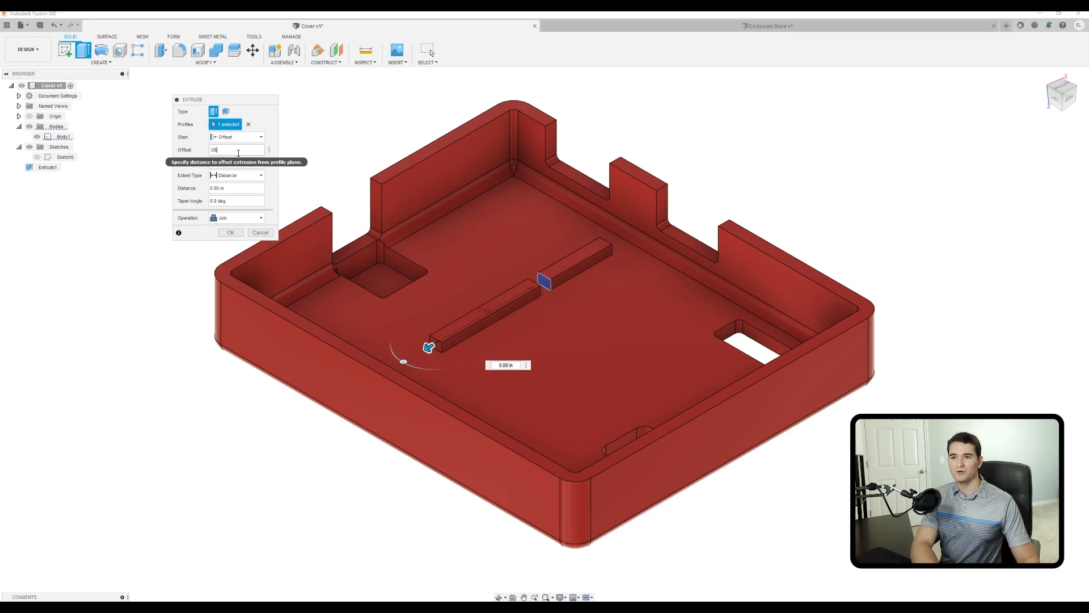
middle_click_drag(545, 335, 636, 313, "shift")
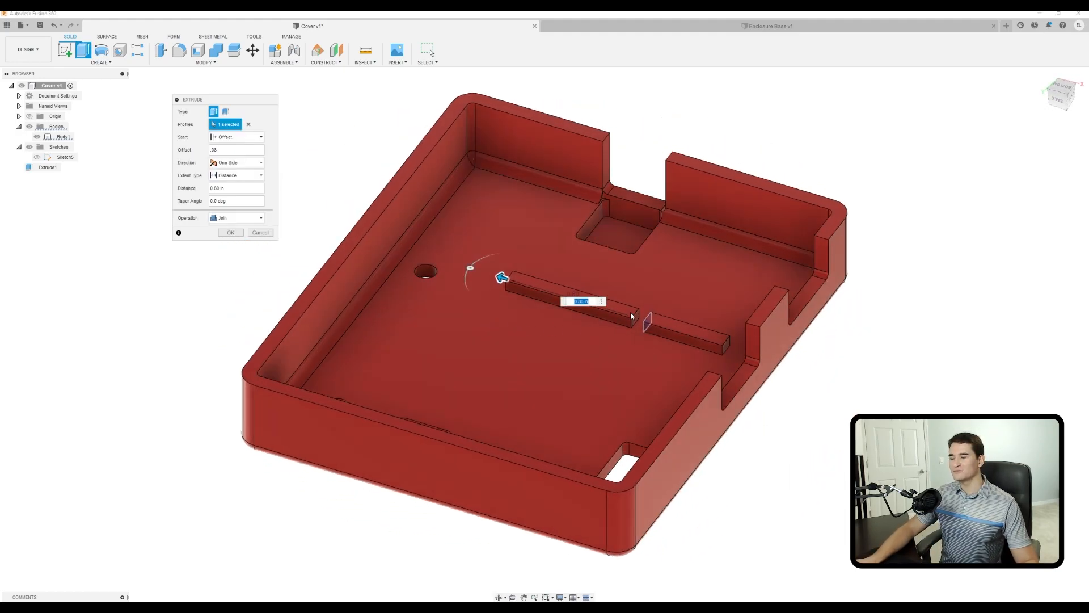
middle_click_drag(492, 355, 548, 352, "shift")
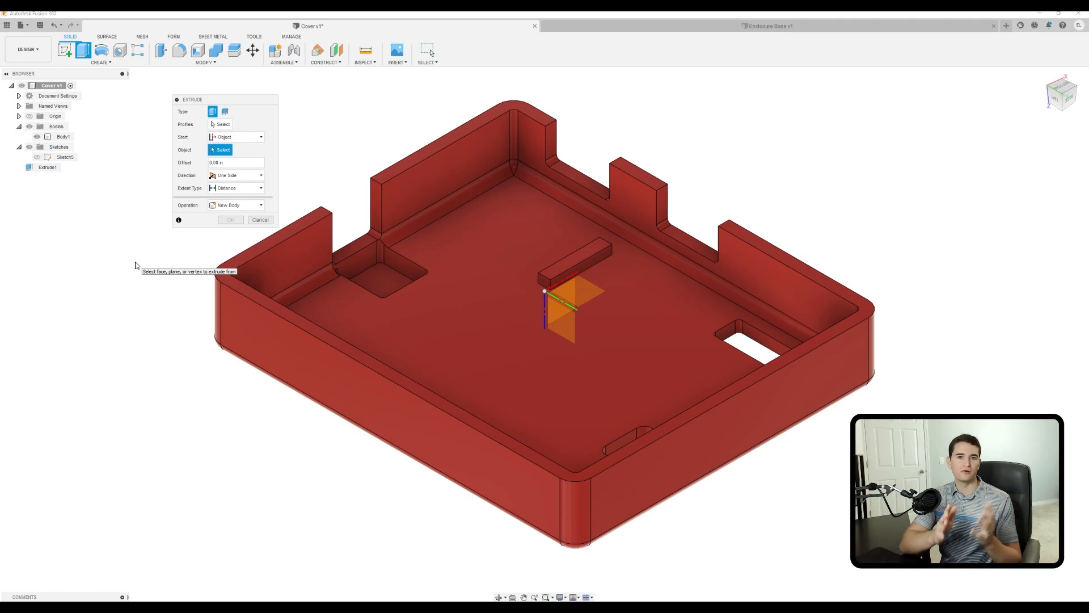
- Preview a 0.4 in join extrusion of the rib's end face, using the square pocket's side face as the Object start
middle_click_drag(523, 341, 522, 292, "shift")
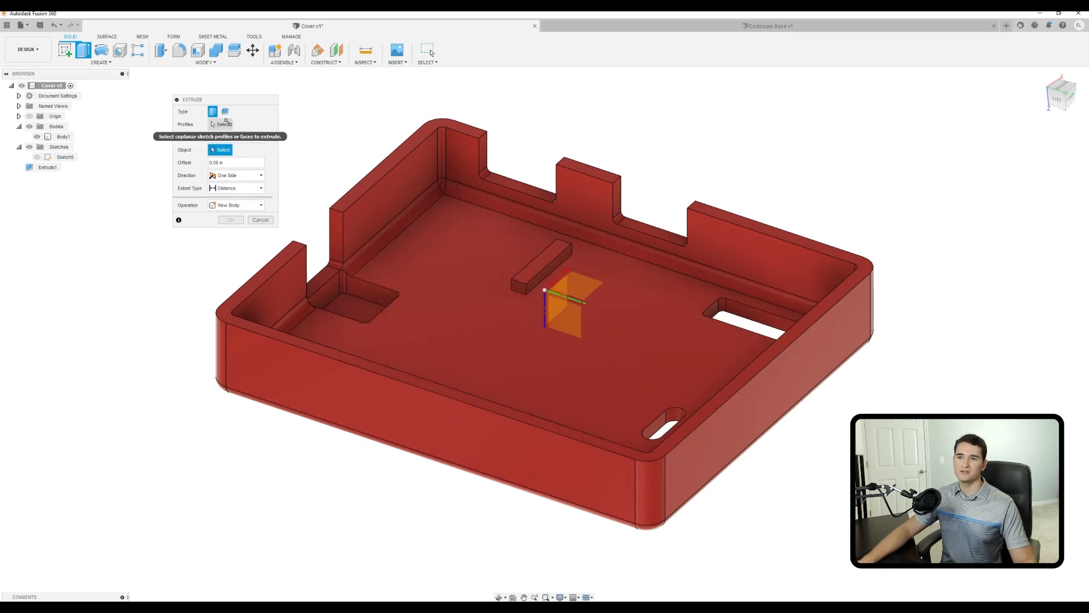
left_click(222, 124)
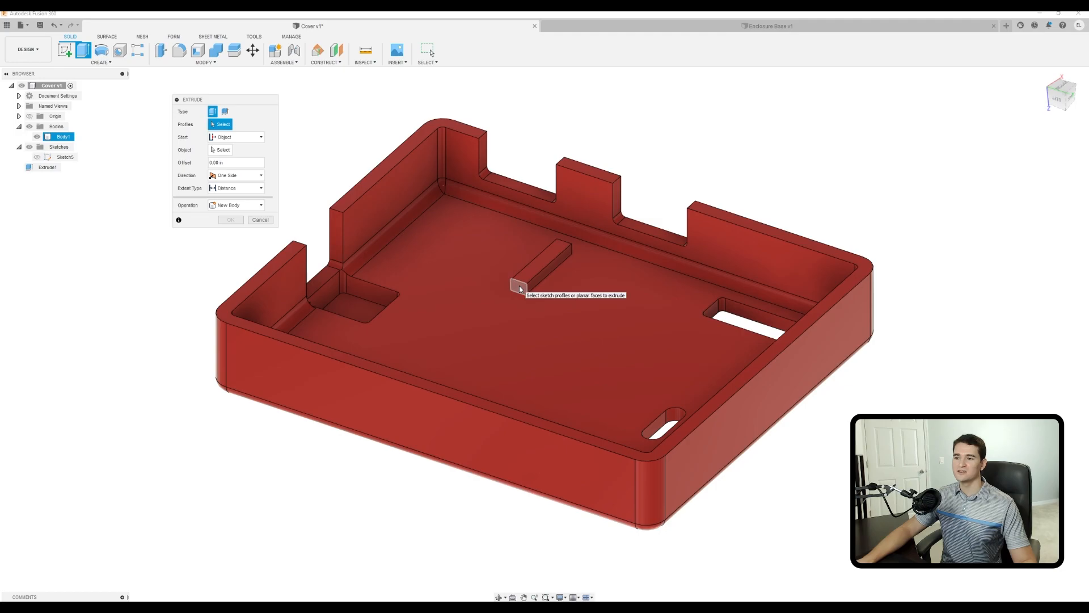
left_click(518, 286)
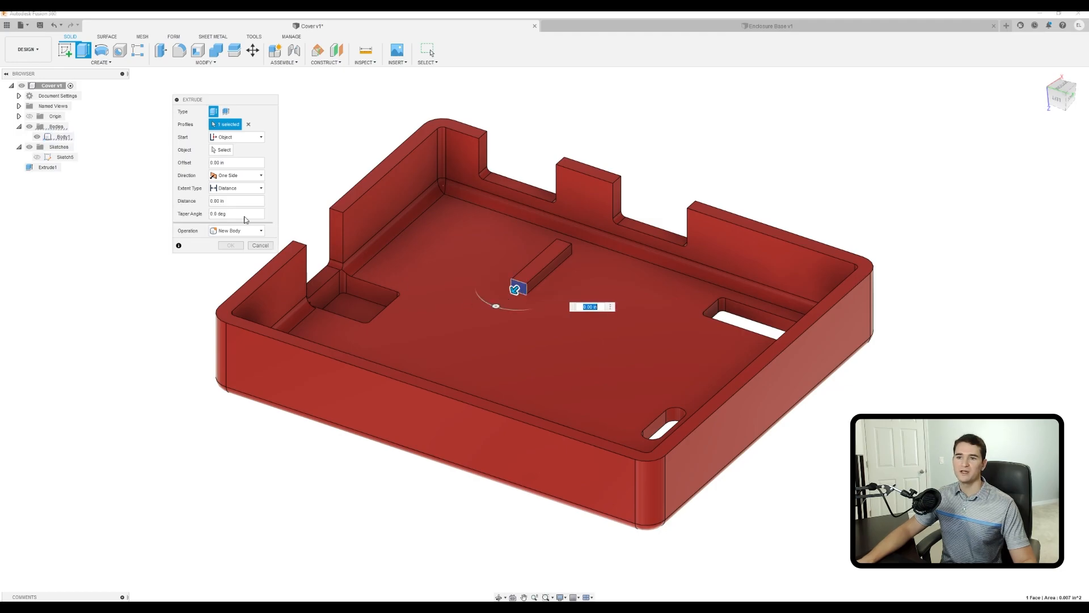
middle_click_drag(444, 286, 523, 272, "shift")
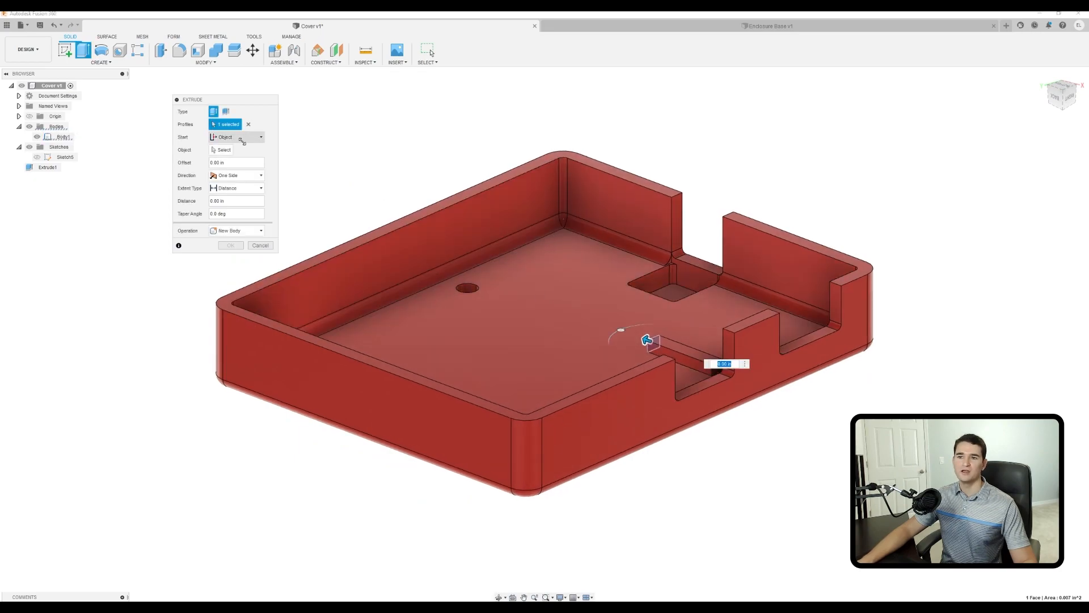
left_click(226, 150)
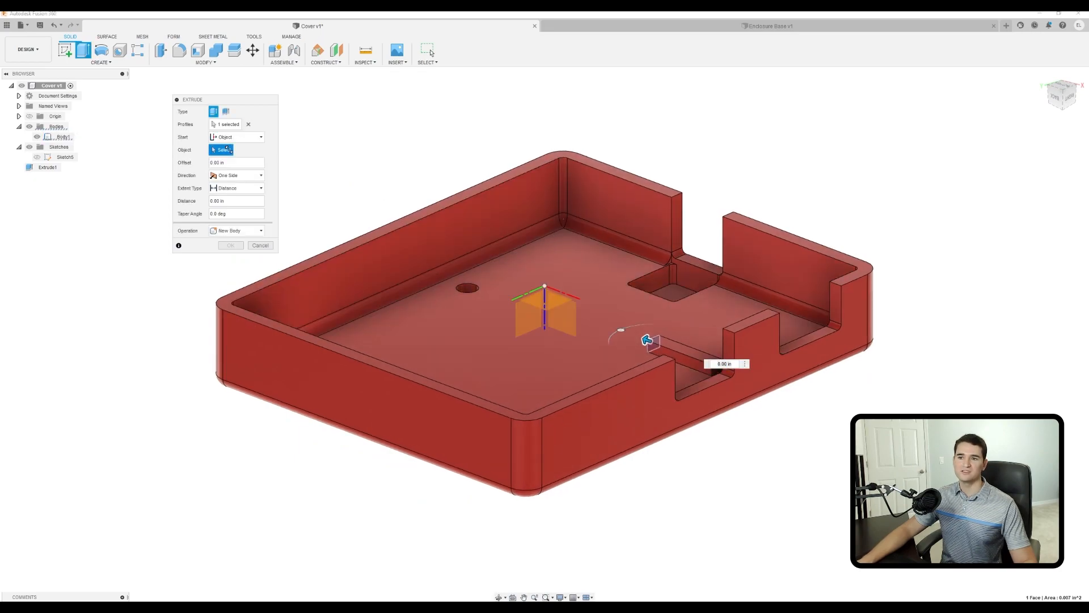
left_click(657, 275)
middle_click_drag(482, 305, 517, 306, "shift")
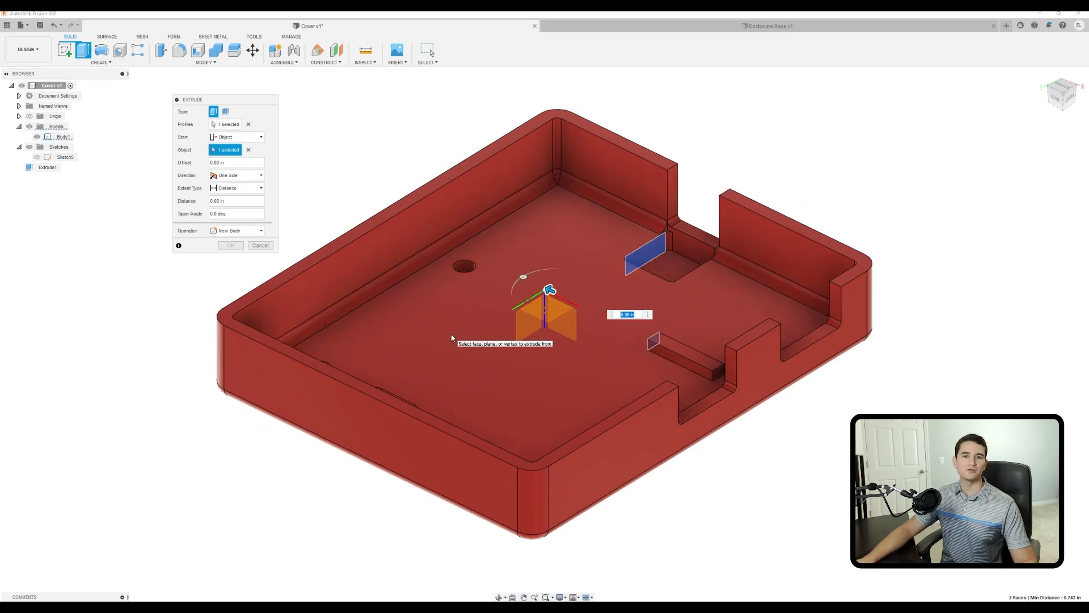
middle_click_drag(419, 349, 474, 349, "shift")
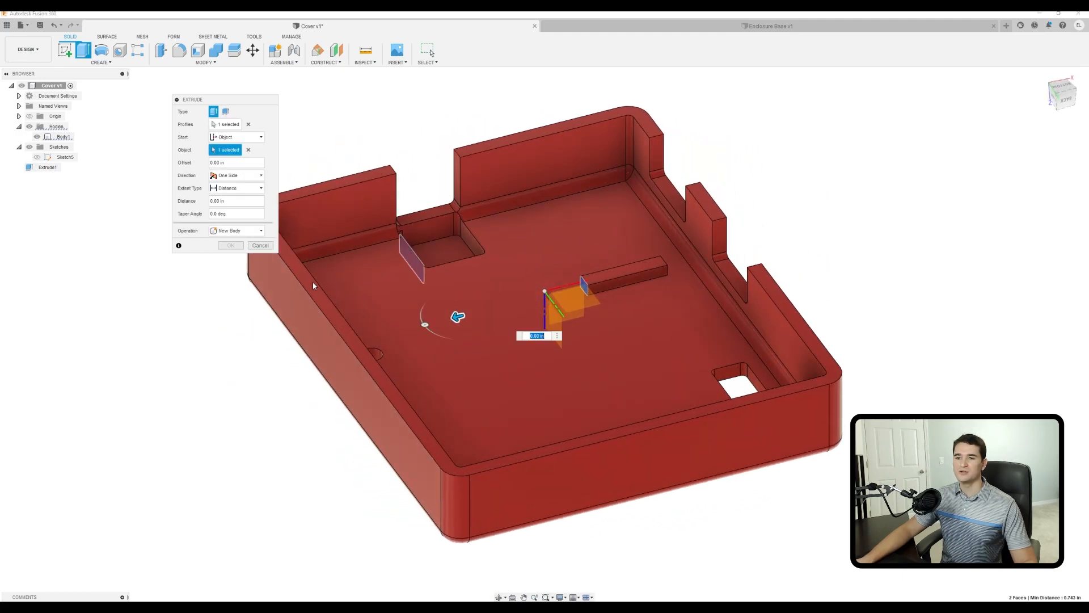
left_click(236, 202)
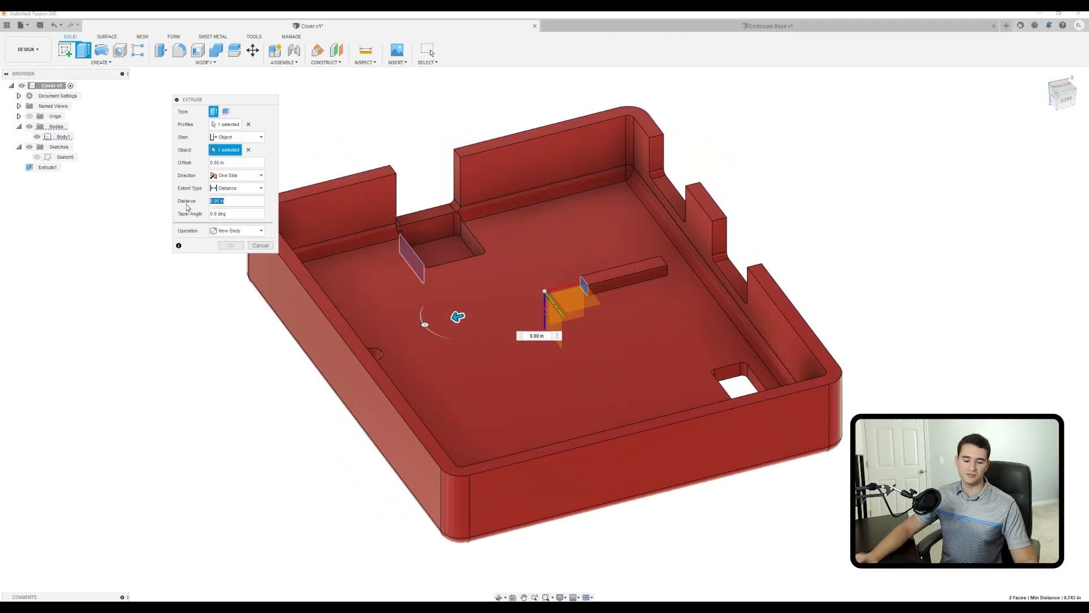
type(".4")
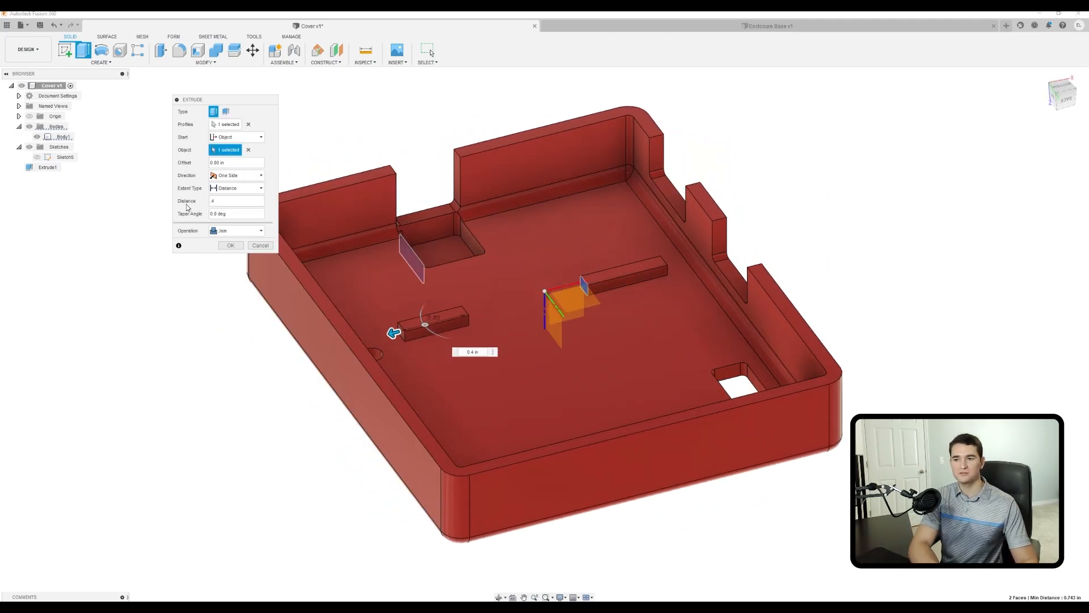
- Clear the start offset value of the rib extrusion that begins at the pocket's side face
middle_click_drag(465, 377, 576, 273, "shift")
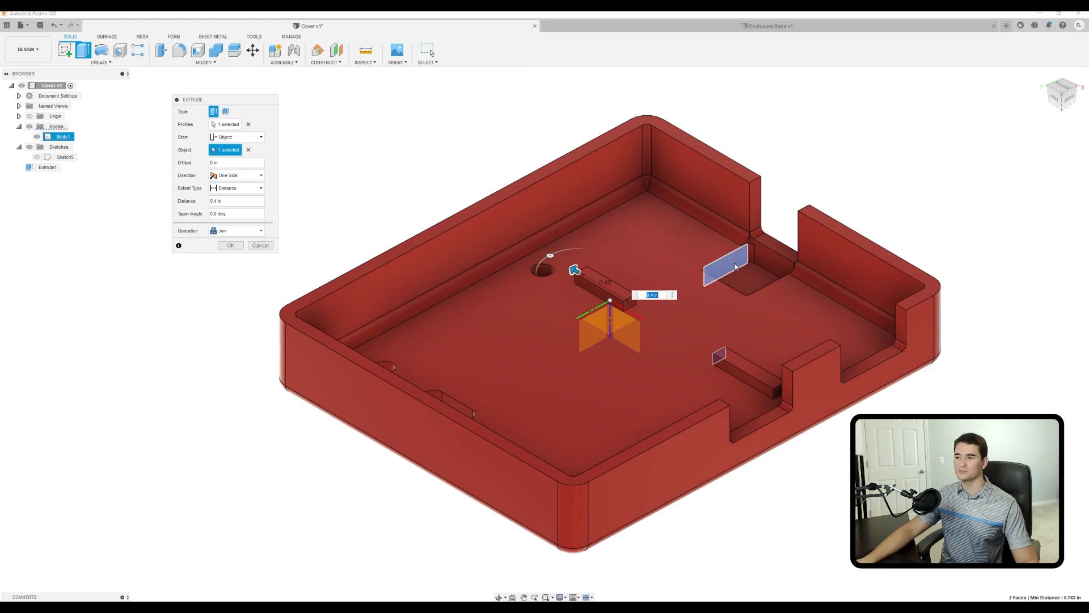
middle_click_drag(715, 271, 593, 250, "shift")
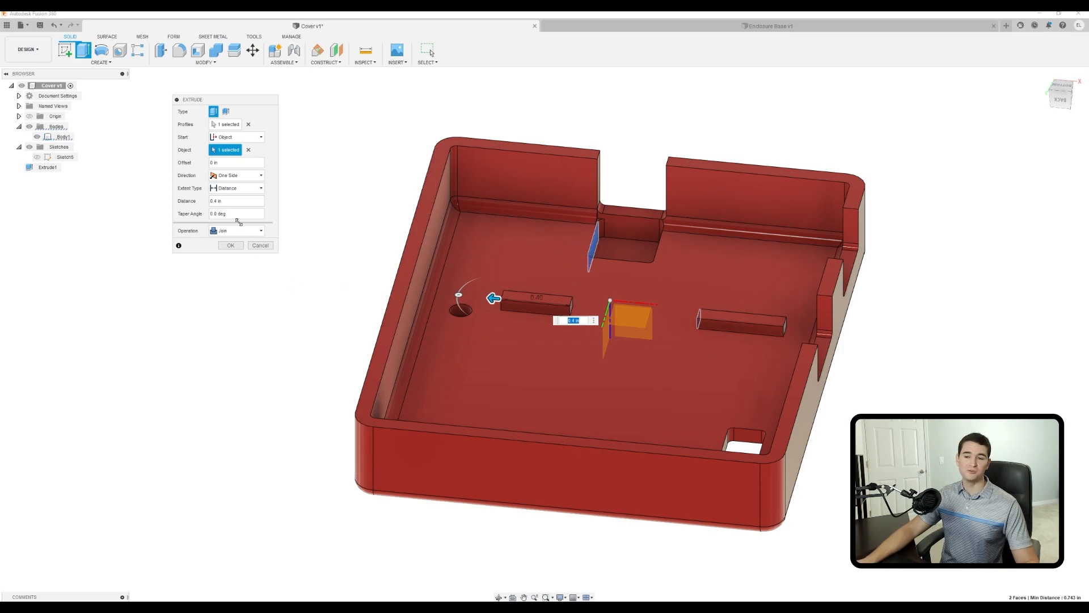
left_click(224, 163)
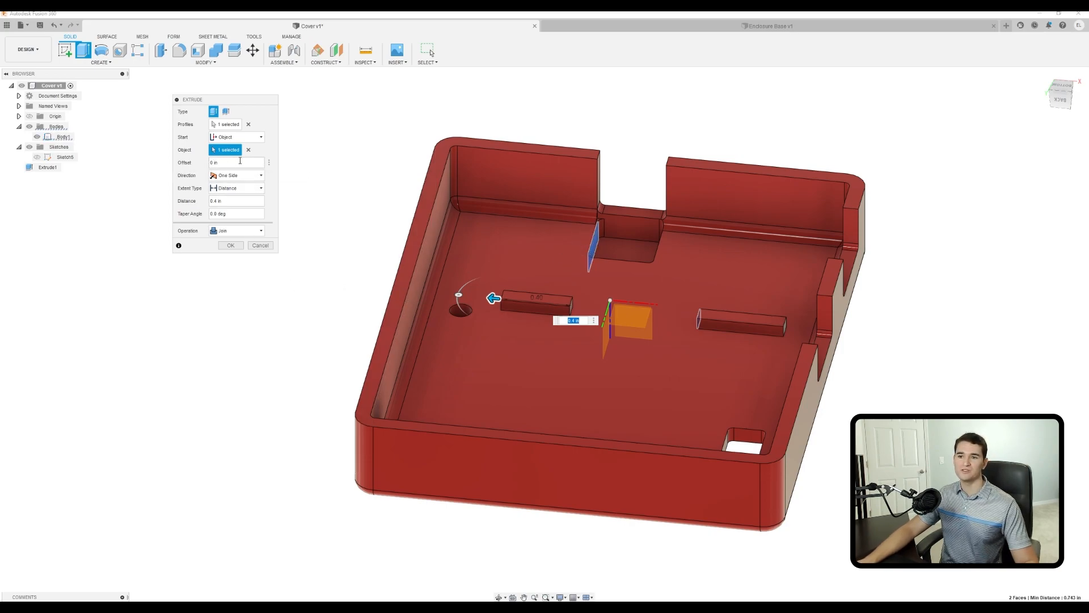
left_click_drag(224, 163, 200, 168)
key("BackSpace")
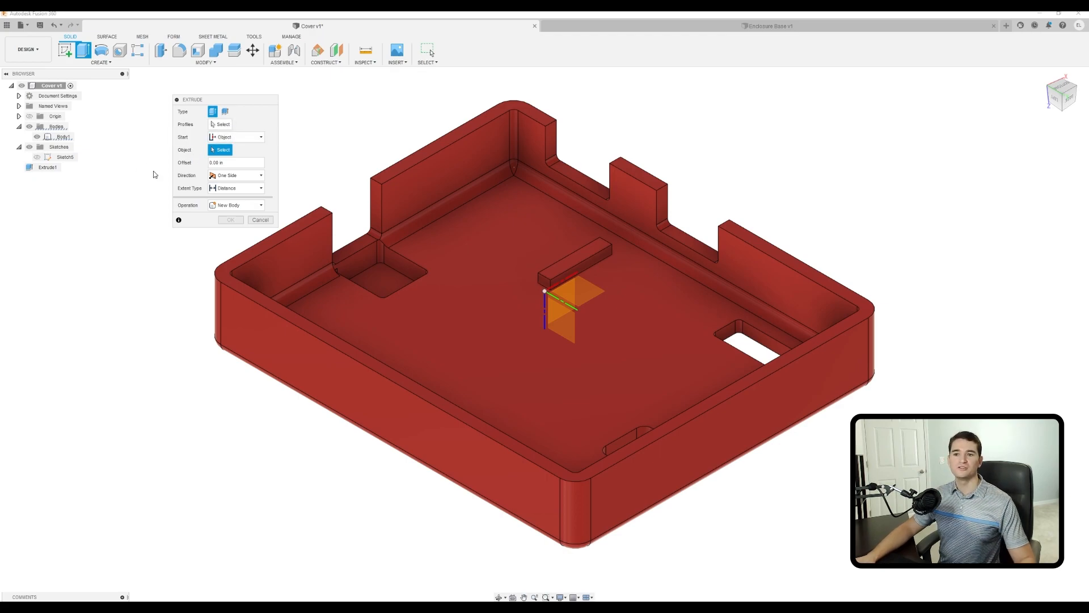
- Extrude the rib's end face 0.5 in as a join, with the square pocket's side face as the start object
left_click(221, 124)
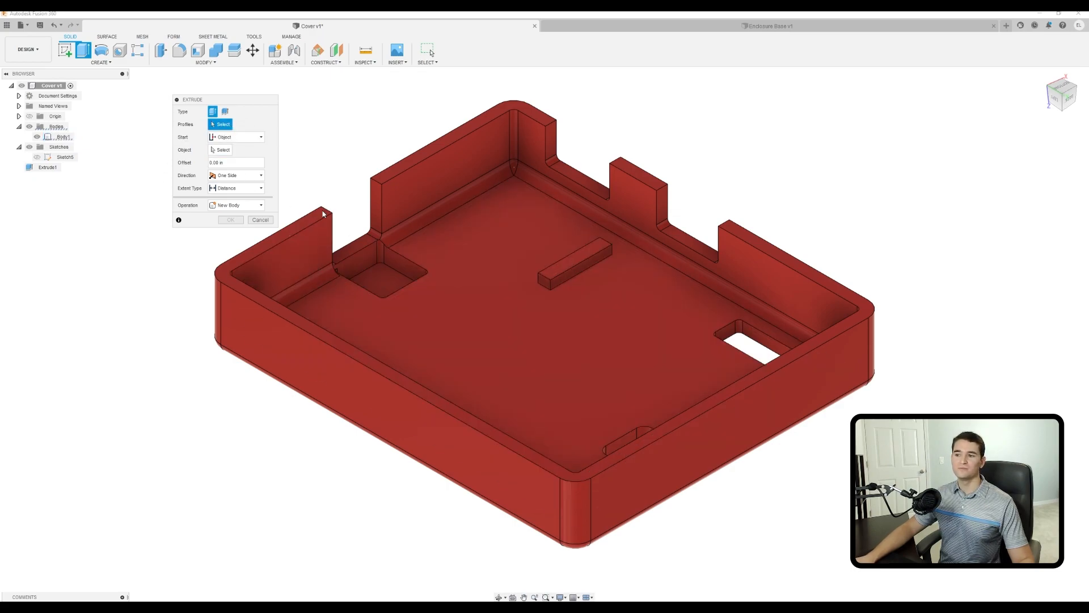
left_click(543, 281)
left_click_drag(539, 282, 513, 298)
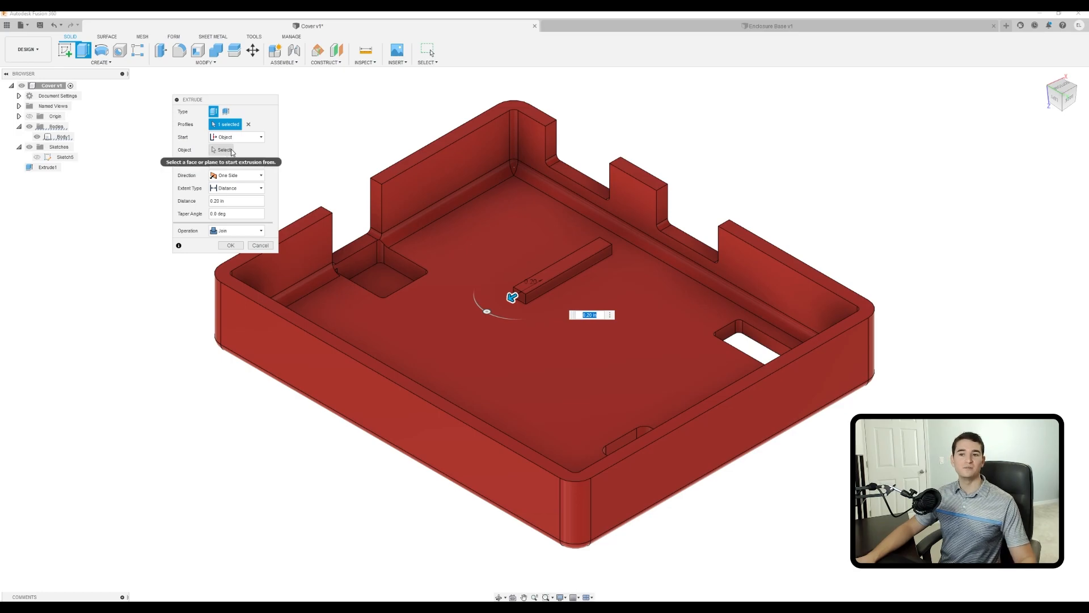
middle_click_drag(483, 265, 448, 303, "shift")
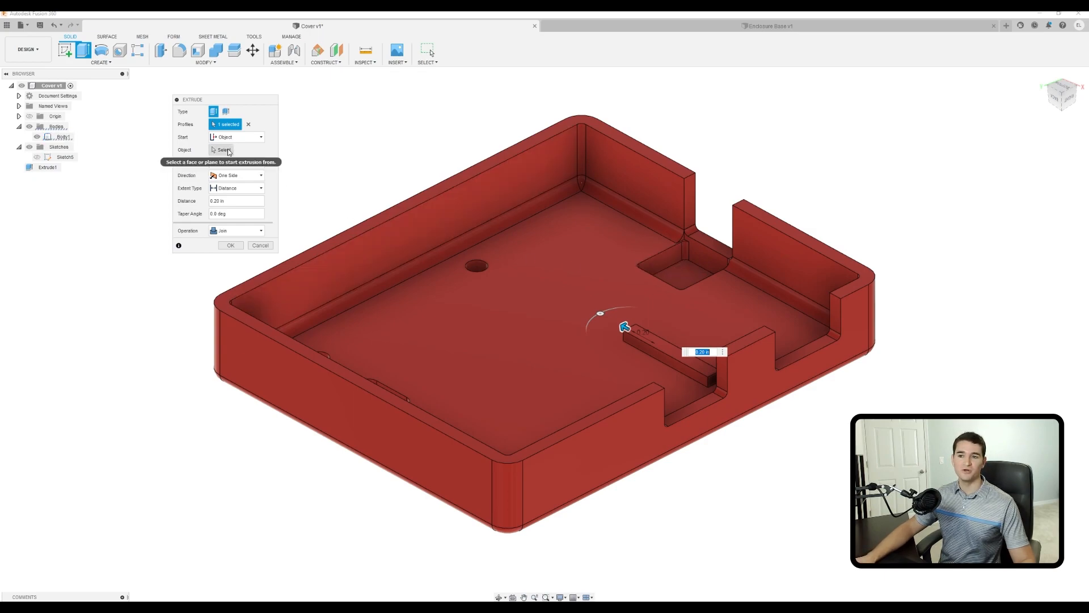
left_click(669, 257)
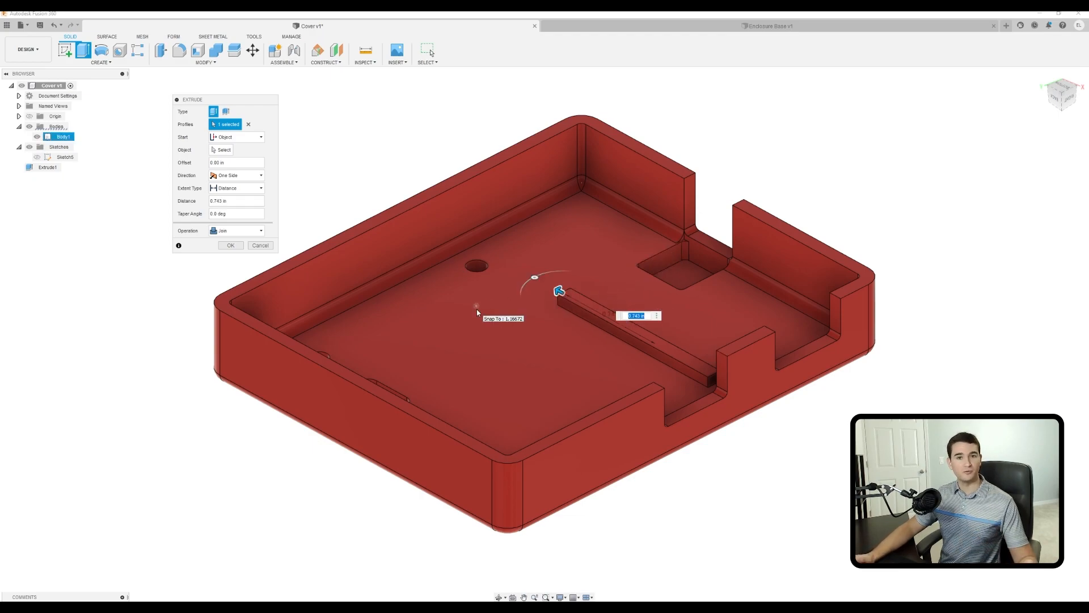
left_click(219, 202)
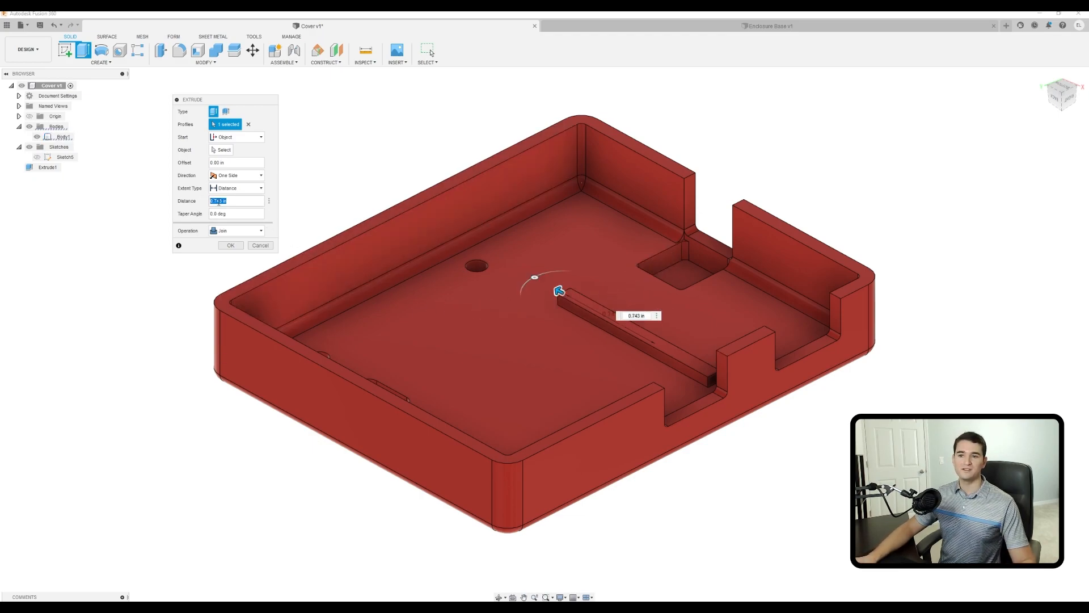
type(".5")
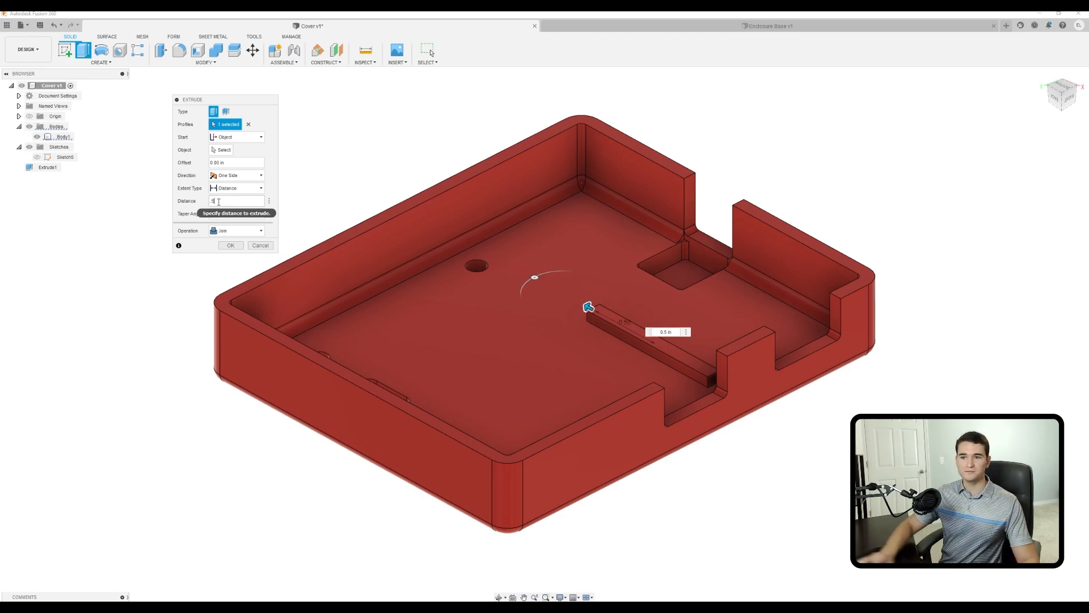
left_click(228, 151)
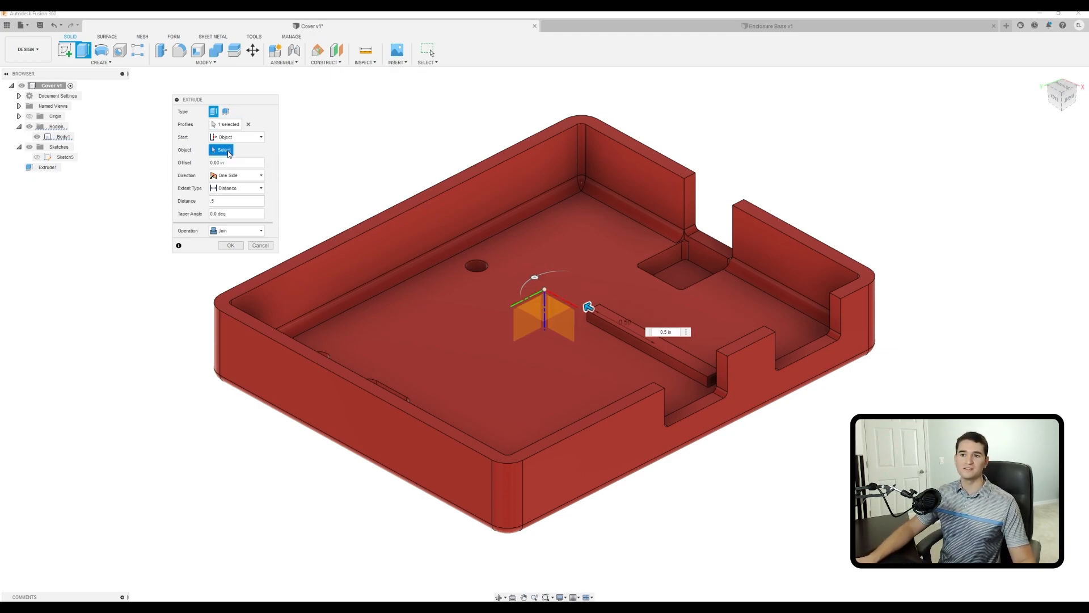
left_click(662, 264)
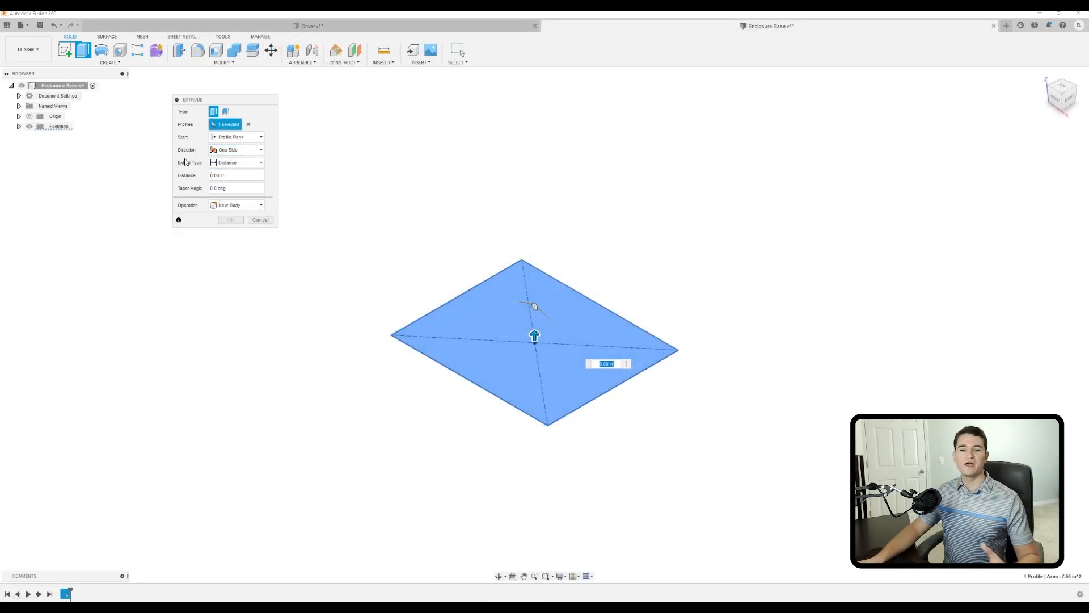
- Extrude the enclosure base's rectangular sketch profile 0.4 in upward with a One Side direction
left_click(254, 151)
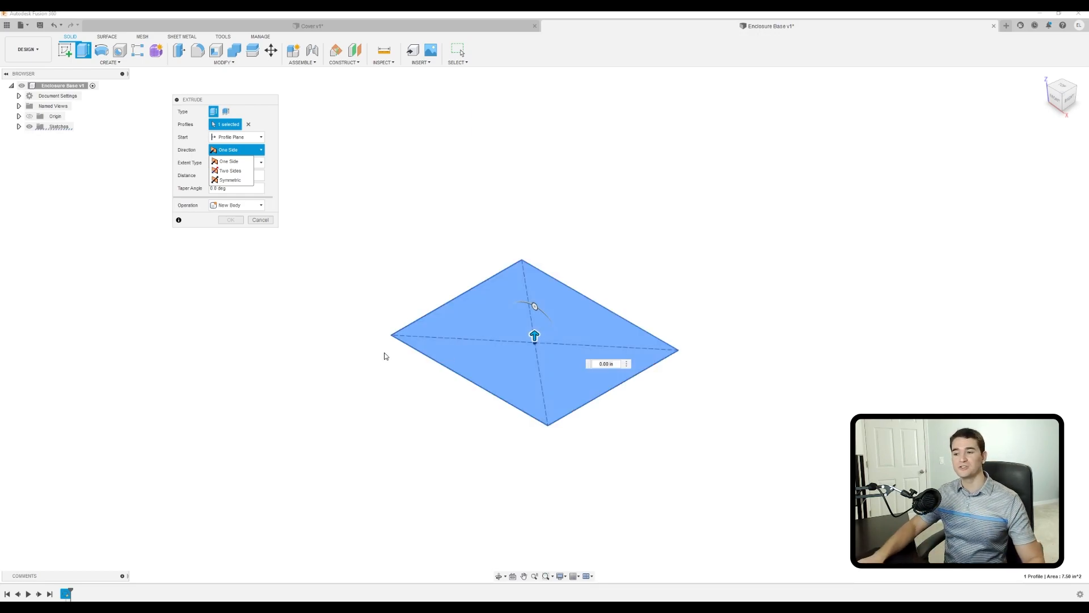
middle_click_drag(458, 418, 482, 401, "shift")
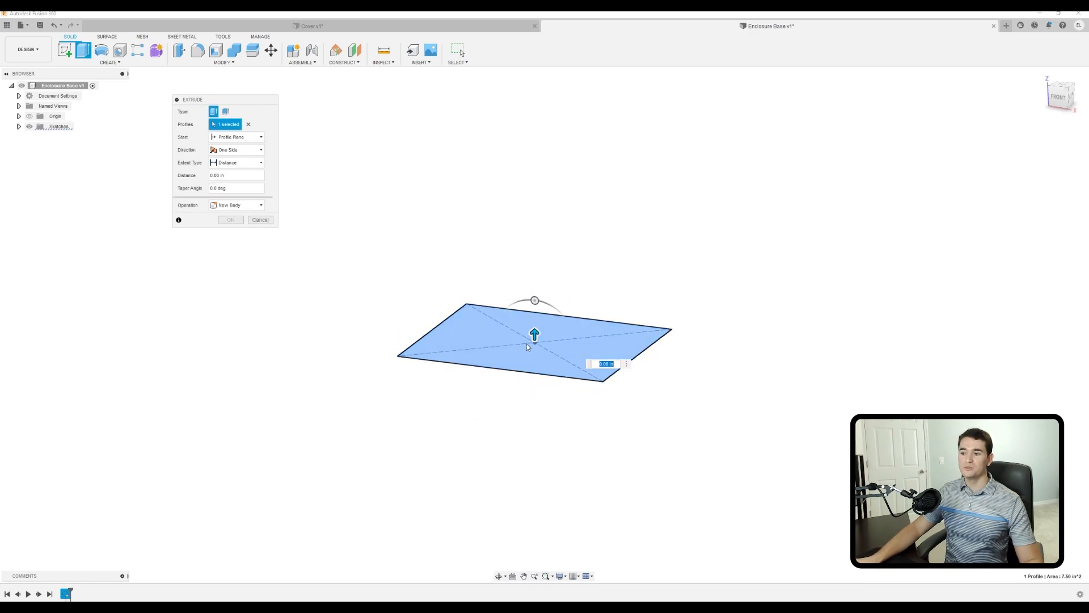
left_click(229, 175)
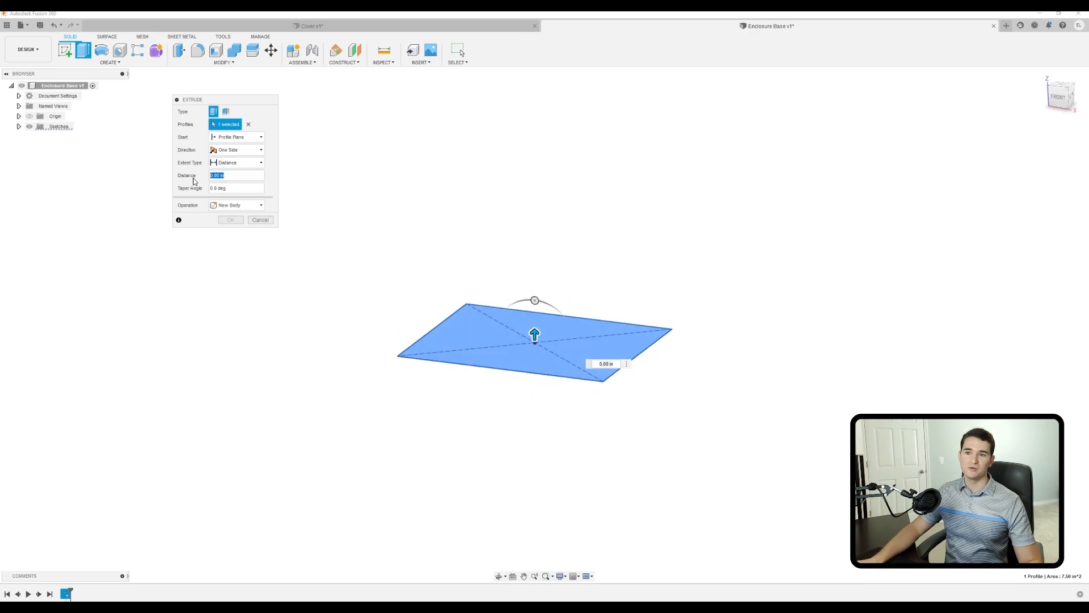
type(".4")
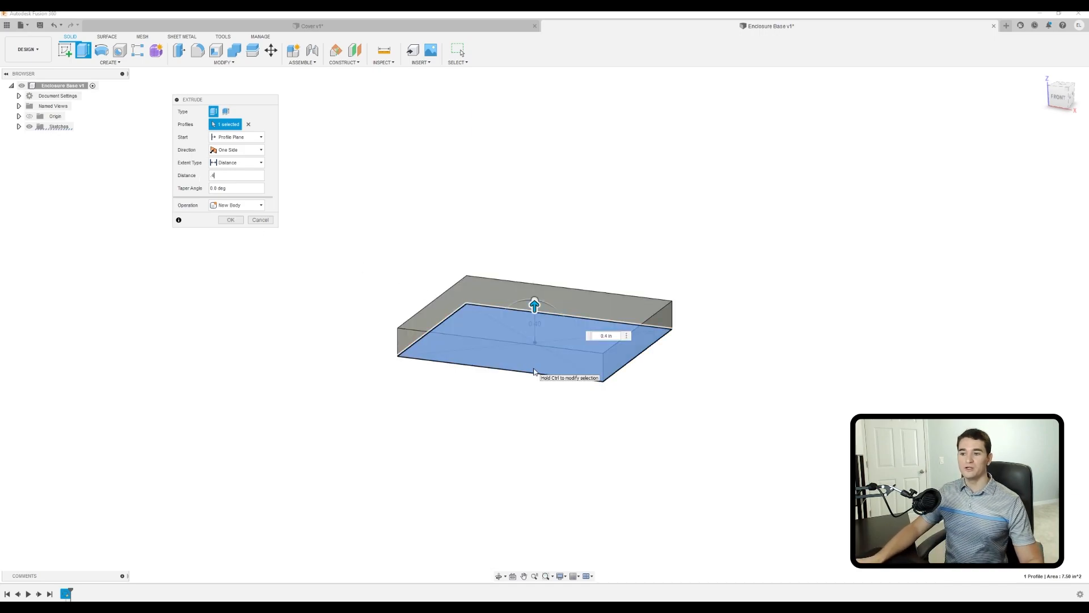
- Change the base extrusion's direction to Two Sides and set the Side 2 distance to 0.25 in
left_click(248, 149)
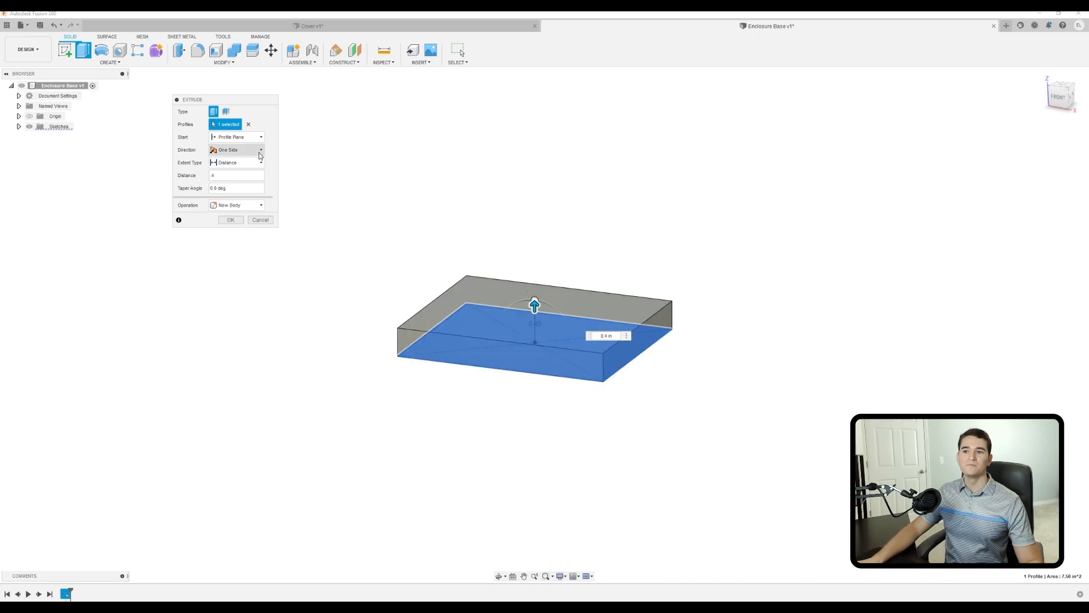
left_click(232, 171)
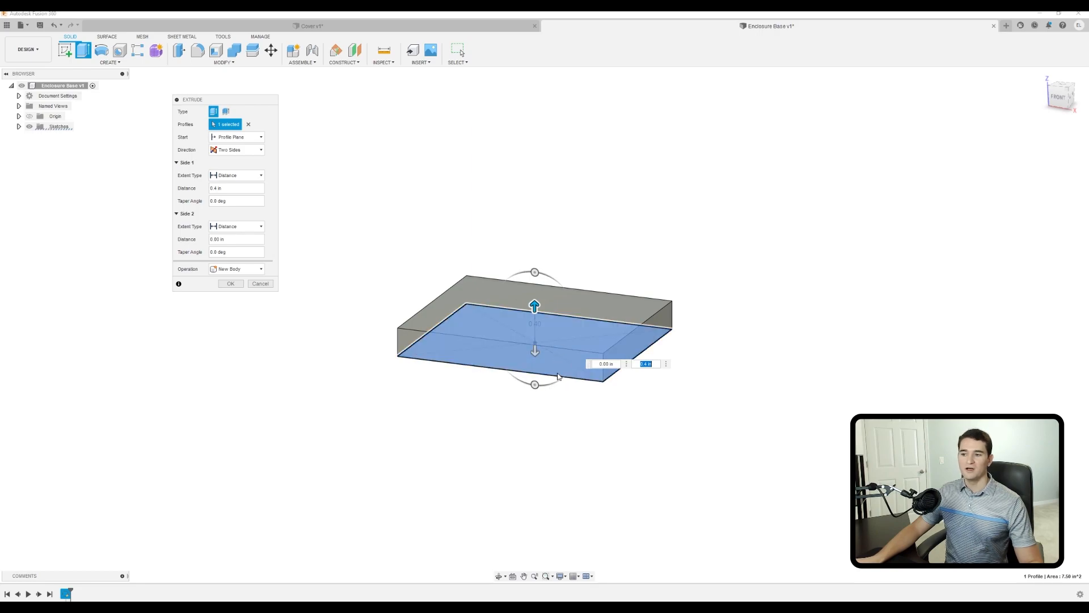
left_click(231, 239)
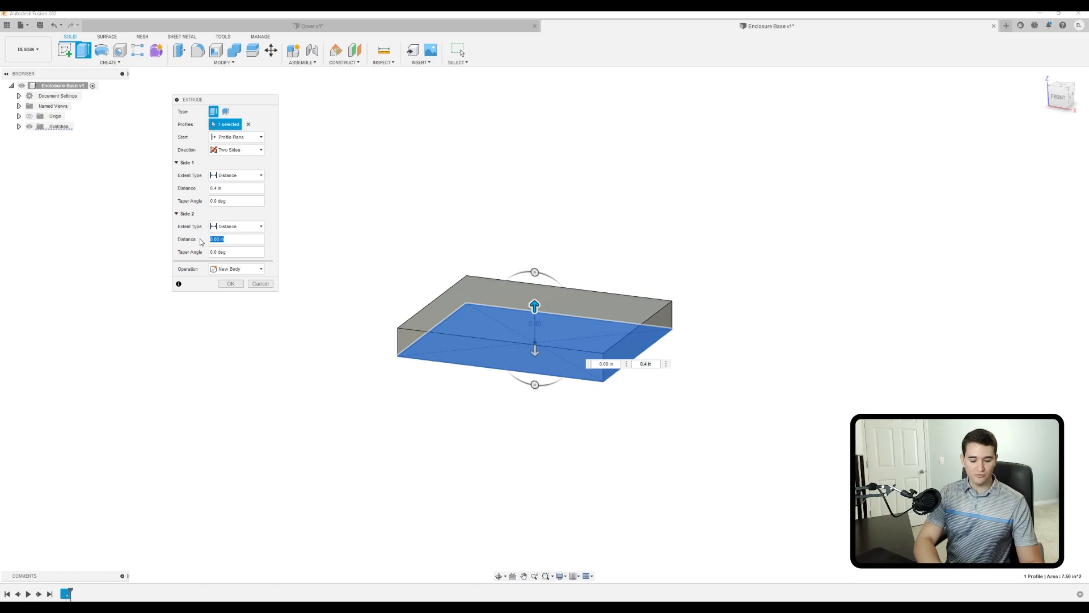
key("BackSpace")
type("25")
middle_click_drag(299, 397, 404, 396, "shift")
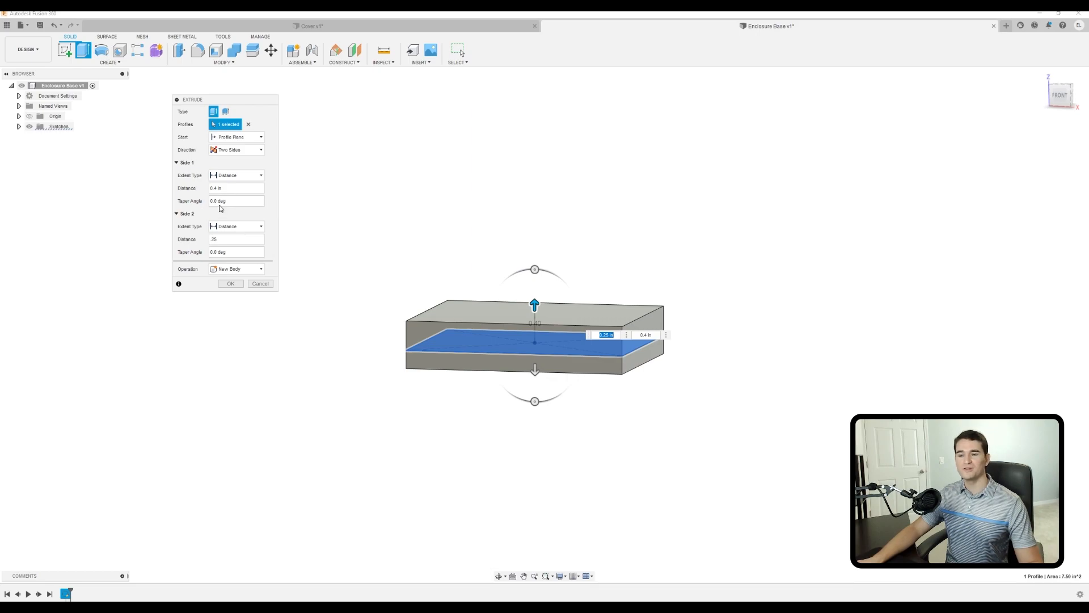
- Set the Side 2 distance to 0.4 in and change the base extrusion's direction to Symmetric
left_click(231, 250)
type("5")
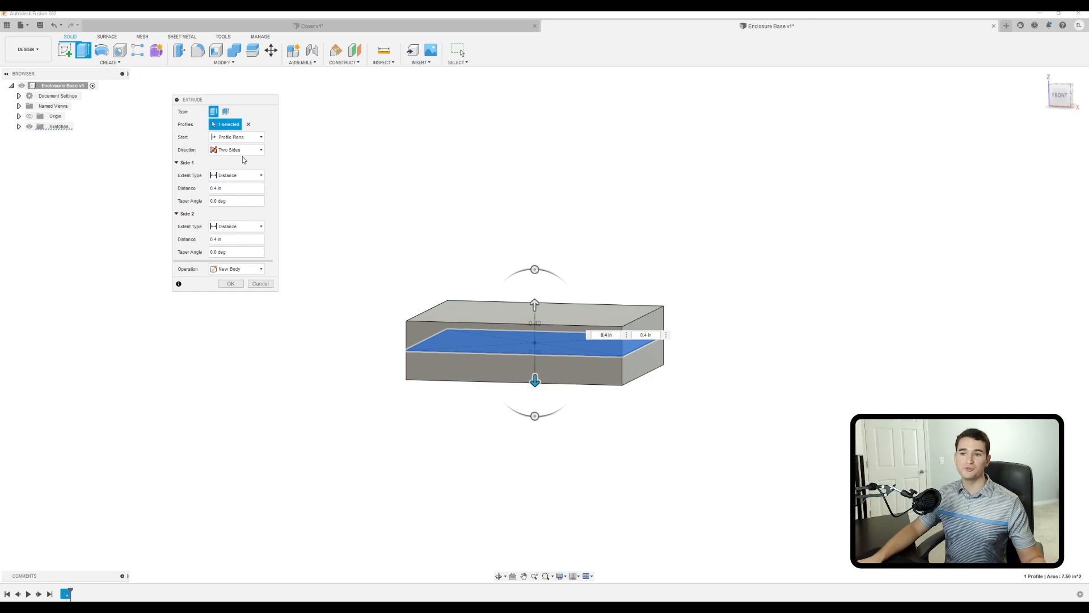
left_click(244, 154)
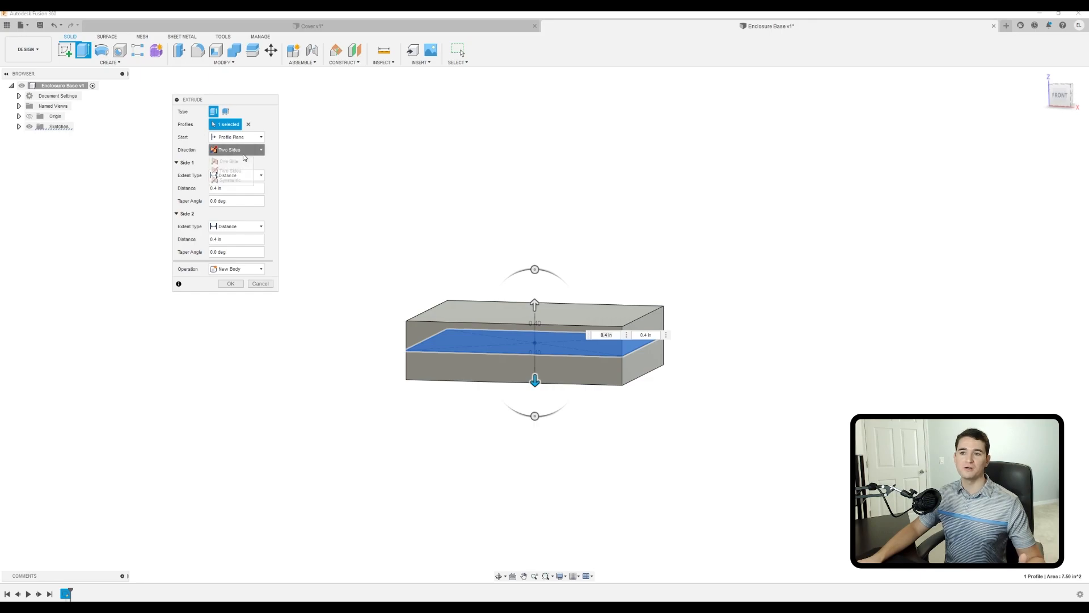
left_click(239, 180)
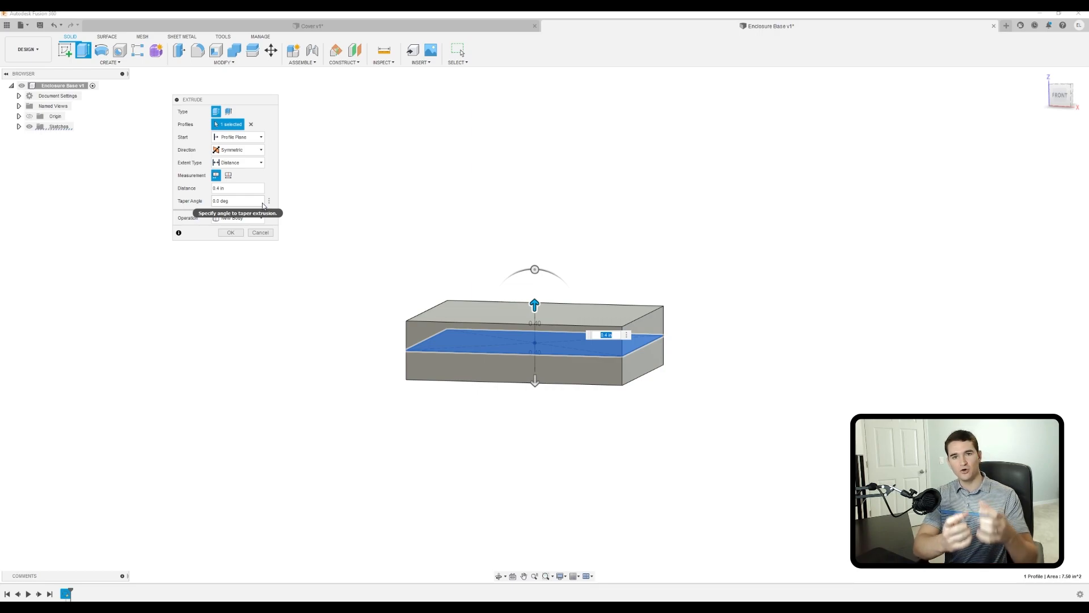
- Measure the symmetric base extrusion by its whole length and set the distance to 1 in
left_click(230, 177)
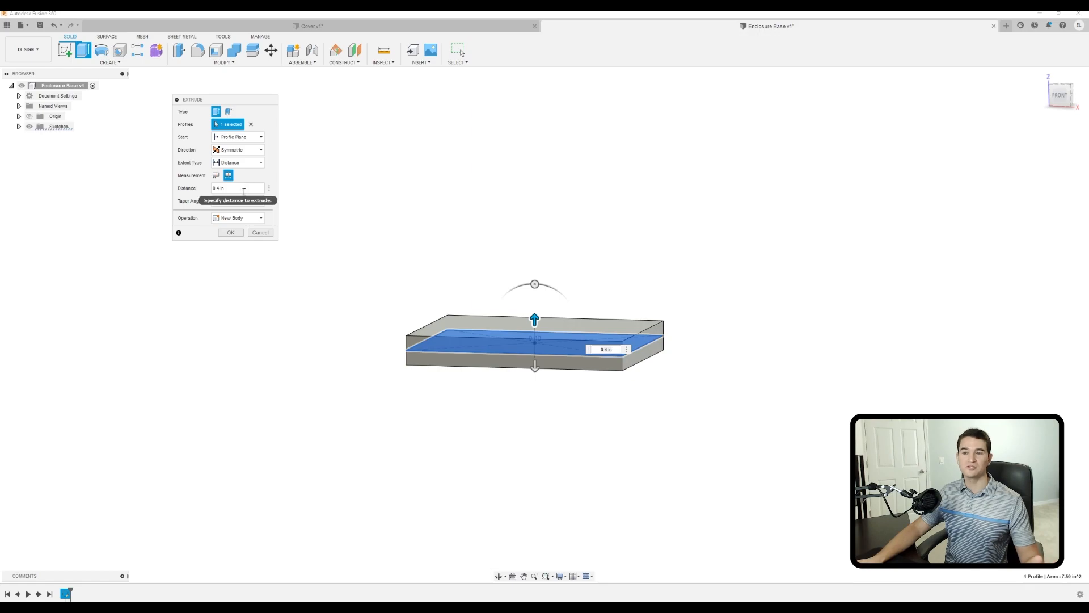
left_click_drag(242, 189, 213, 188)
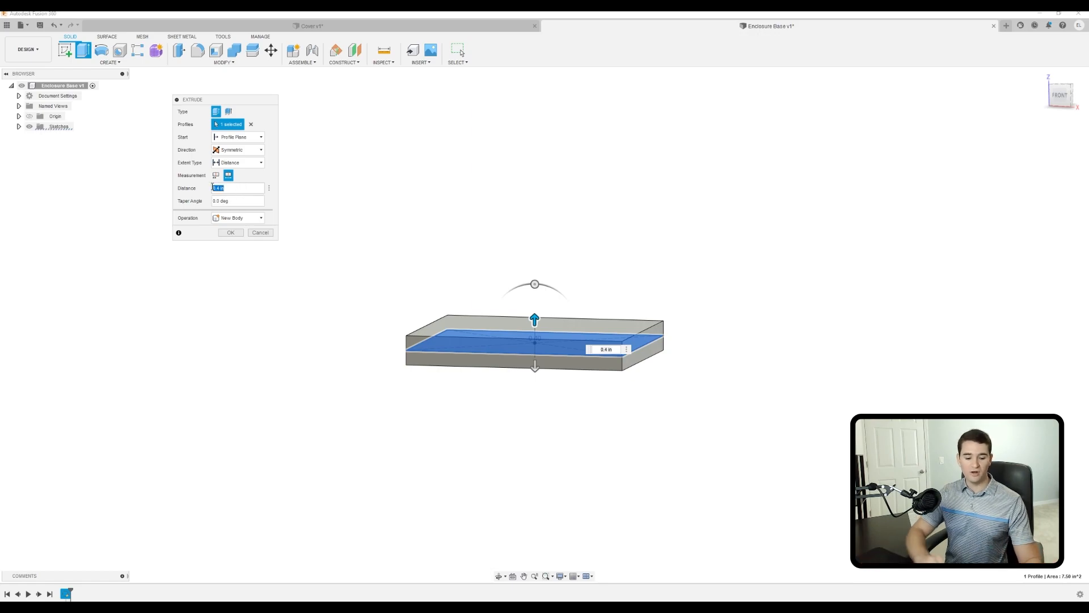
type("1")
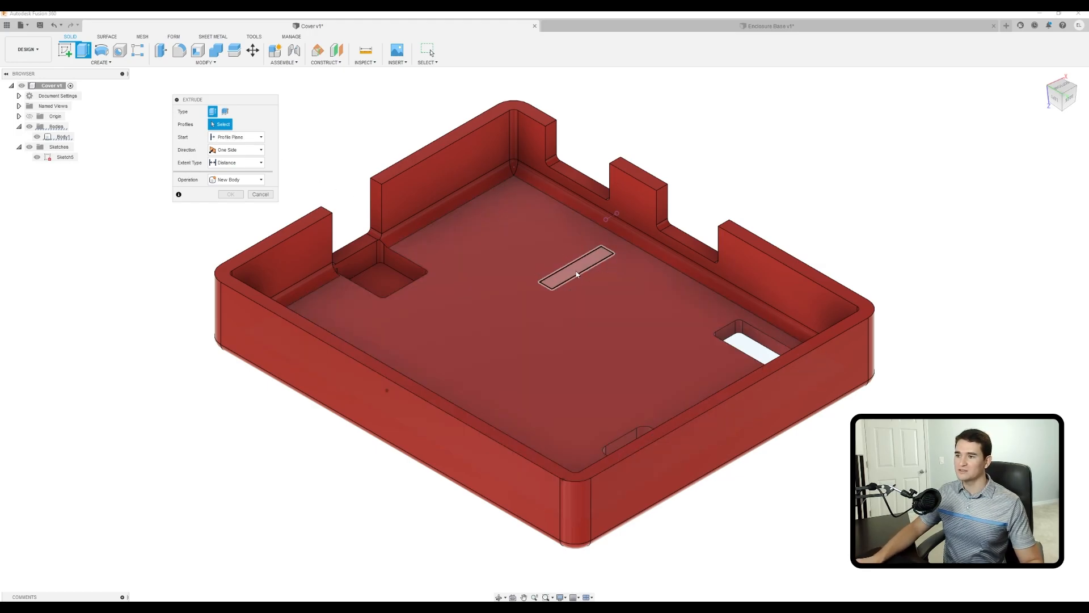
- Extrude the narrow rectangular profile on the cover's floor by 0.5 in
left_click(575, 269)
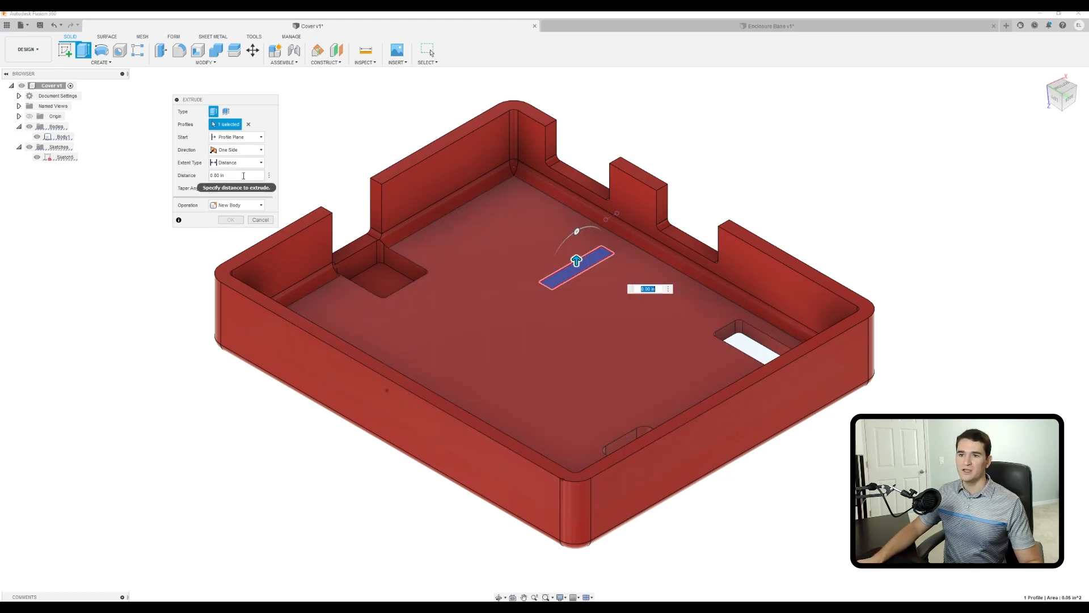
left_click(244, 176)
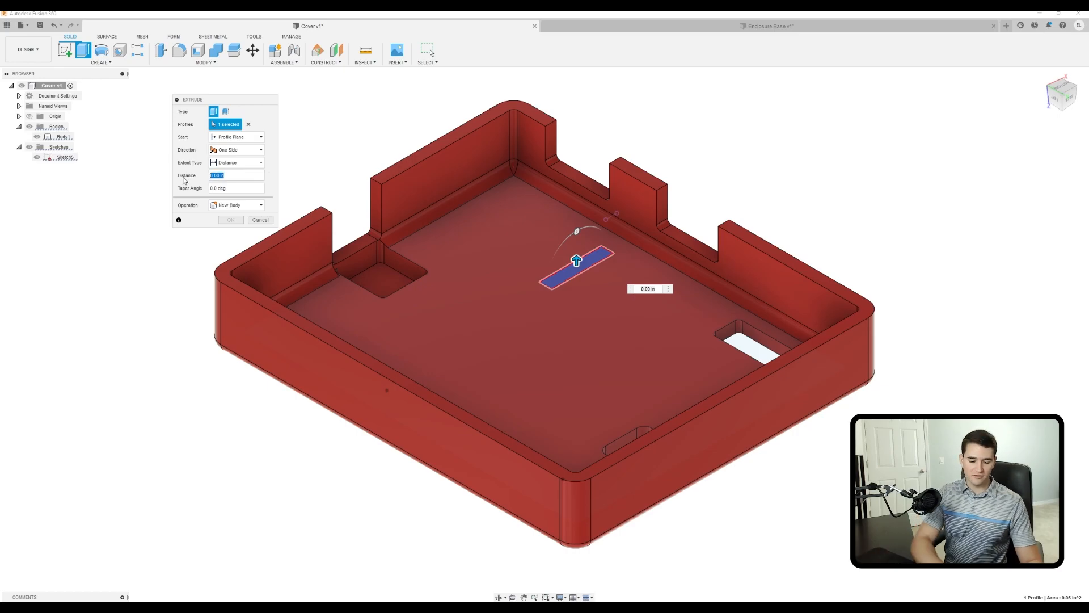
type(".5")
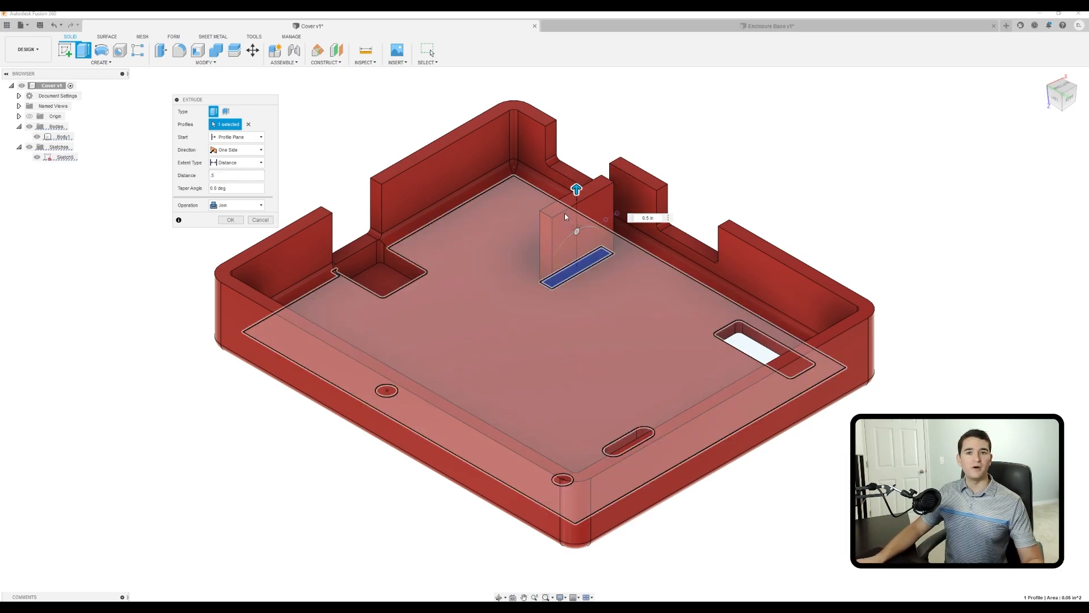
- Change the extrusion's extent type to To Object and pick the top face of the wall's middle tab as the end
left_click(236, 162)
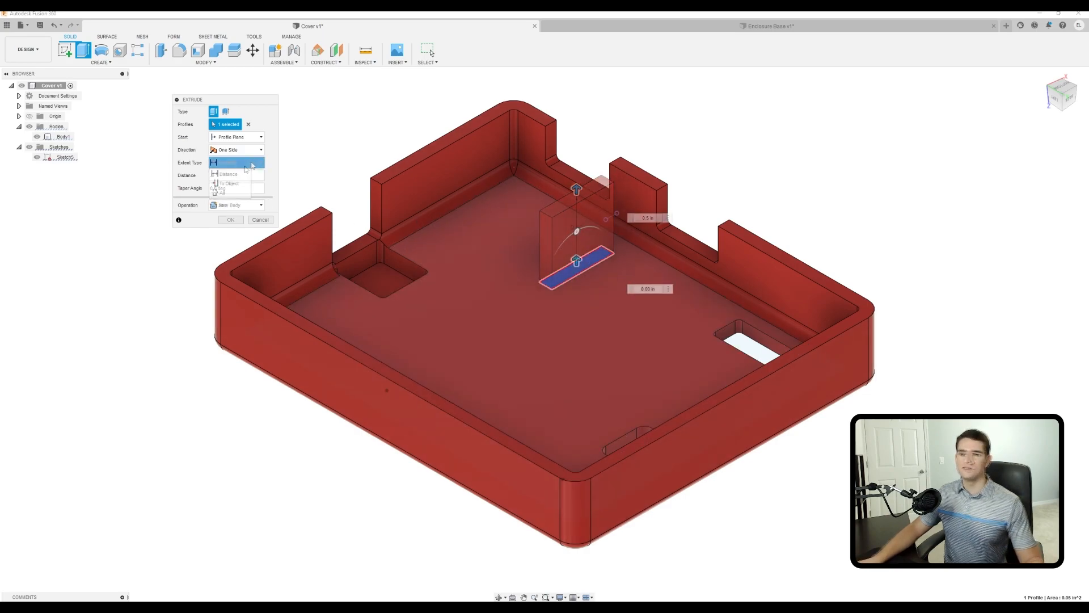
left_click(230, 183)
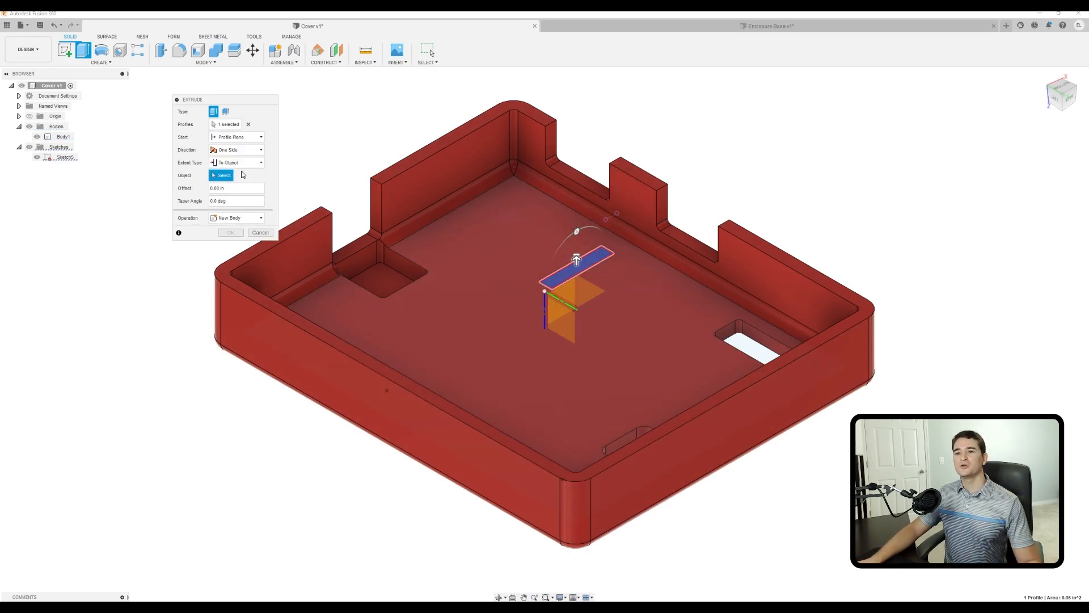
left_click(234, 137)
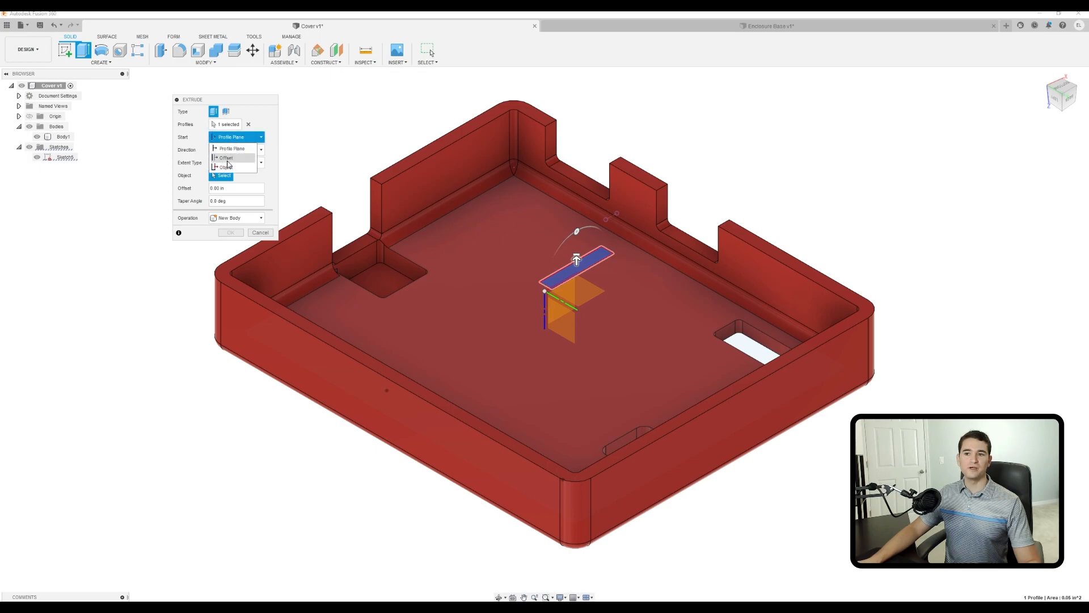
left_click(259, 138)
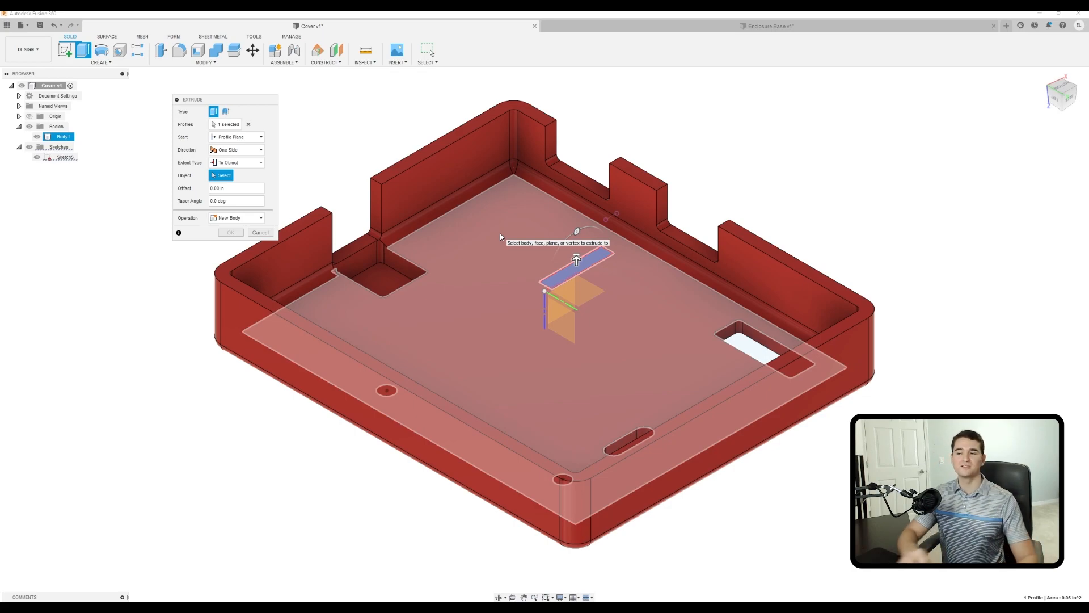
middle_click_drag(522, 248, 538, 206, "shift")
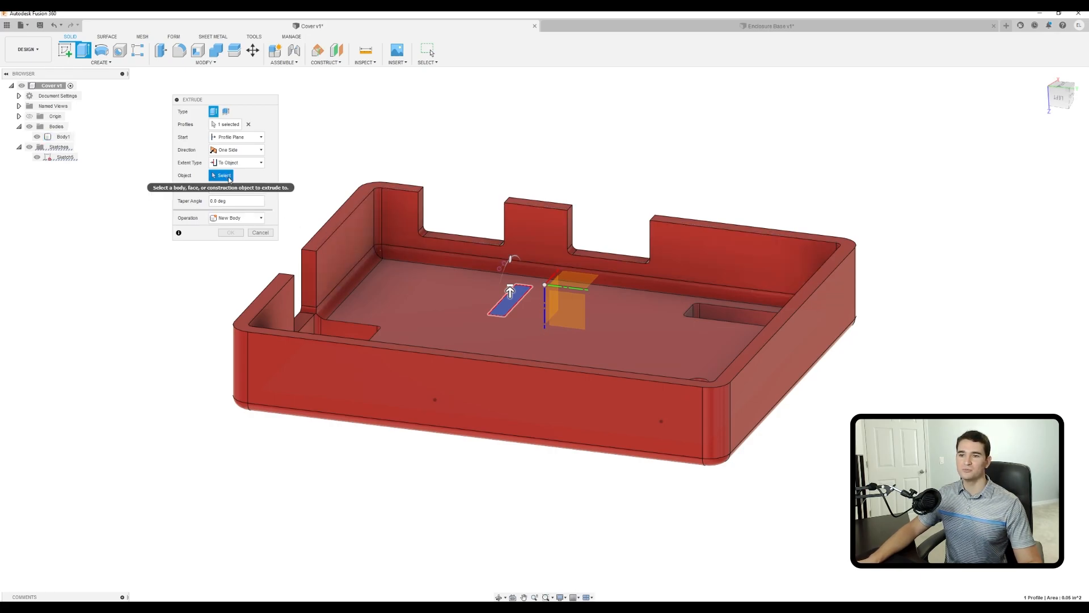
scroll(572, 204, "up", 5)
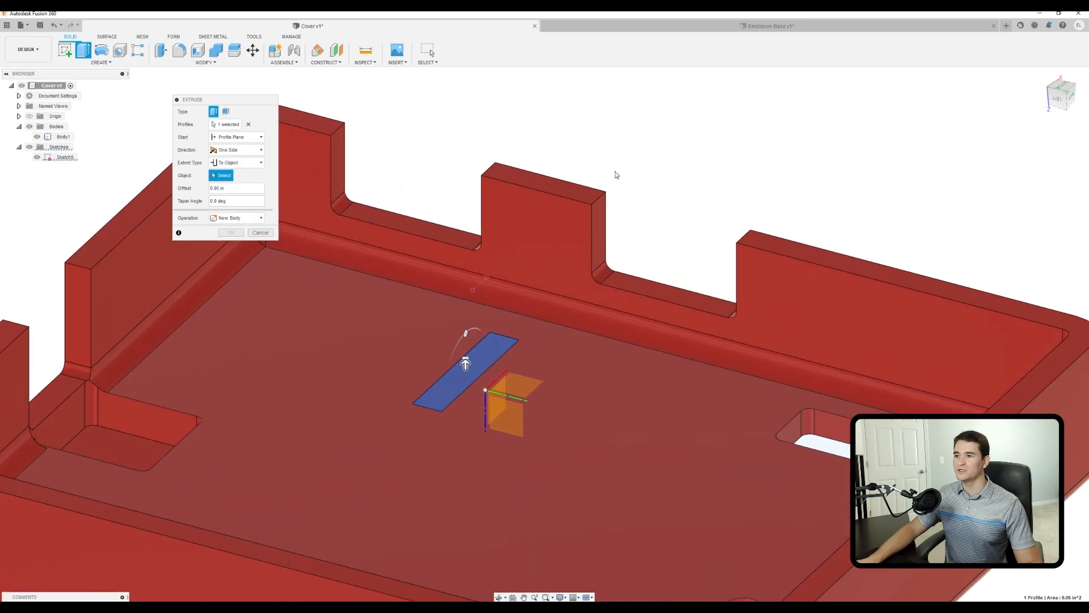
left_click(540, 185)
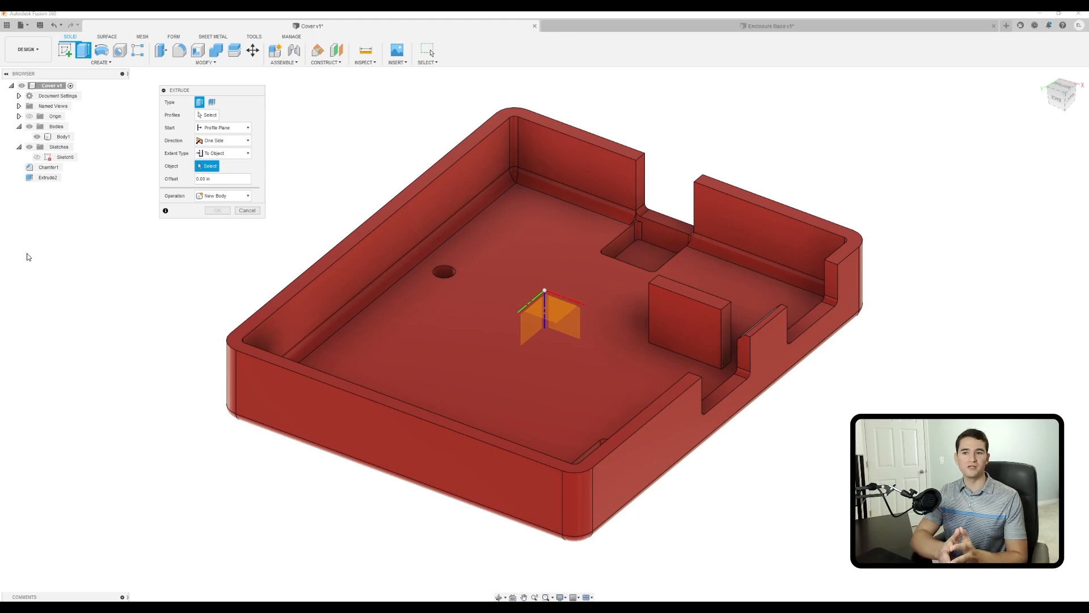
- Extrude the raised block's narrow end face nearest the notched wall, using that wall's inner face as the To Object target
left_click(207, 115)
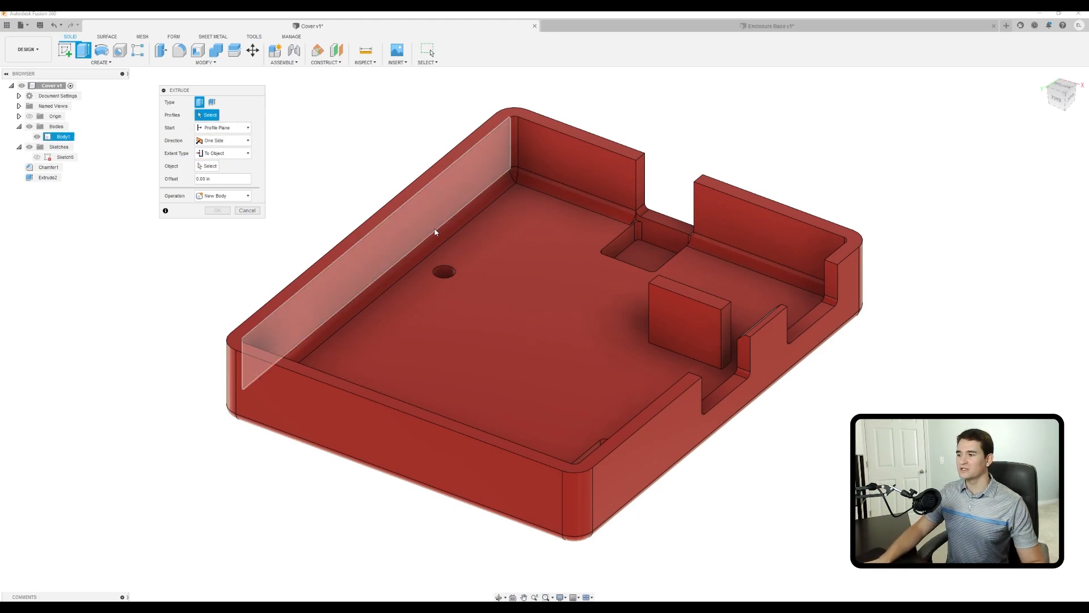
left_click(727, 323)
middle_click_drag(727, 322, 738, 307, "shift")
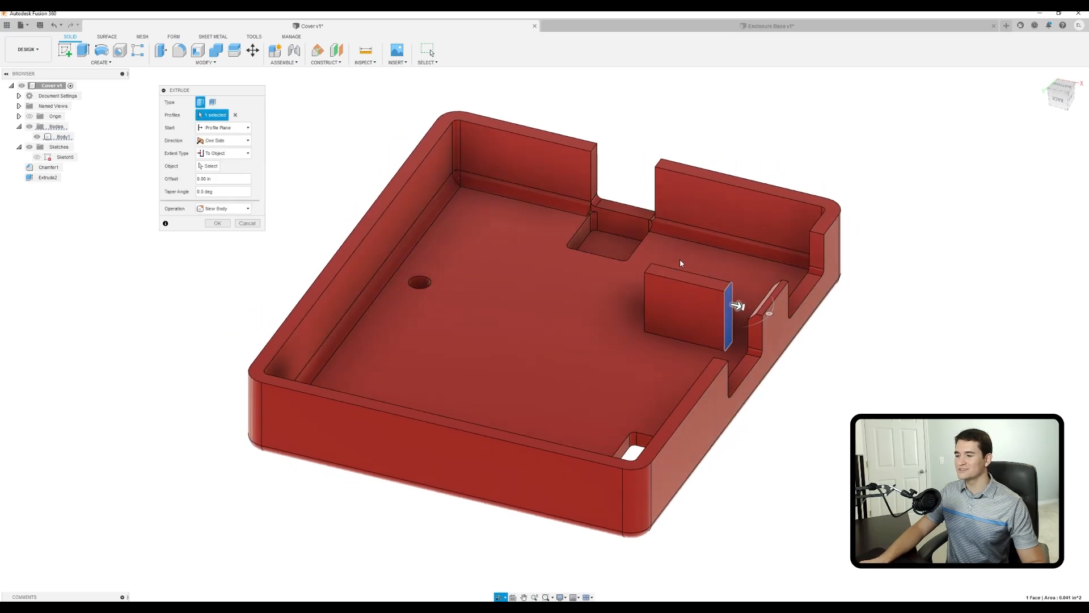
middle_click_drag(571, 339, 627, 324, "shift")
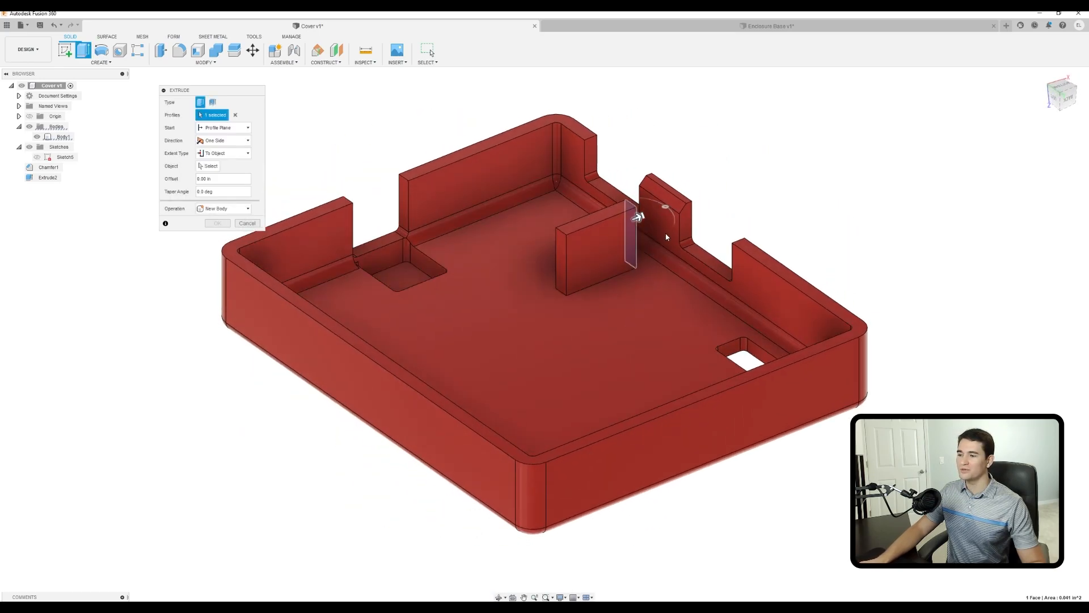
middle_click_drag(723, 182, 553, 213)
scroll(554, 211, "up", 3)
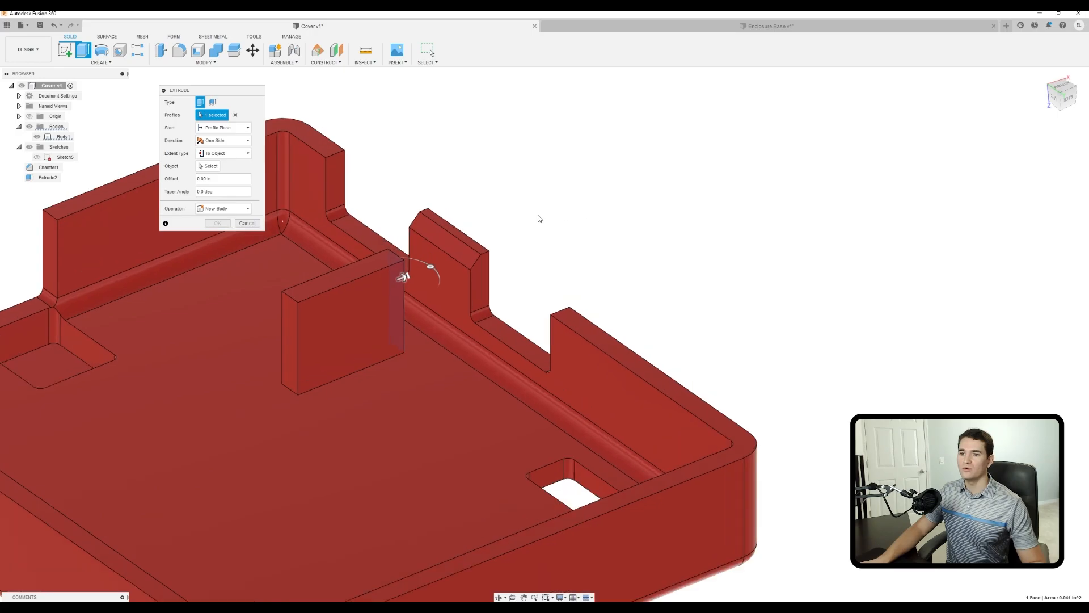
left_click(207, 166)
left_click(459, 296)
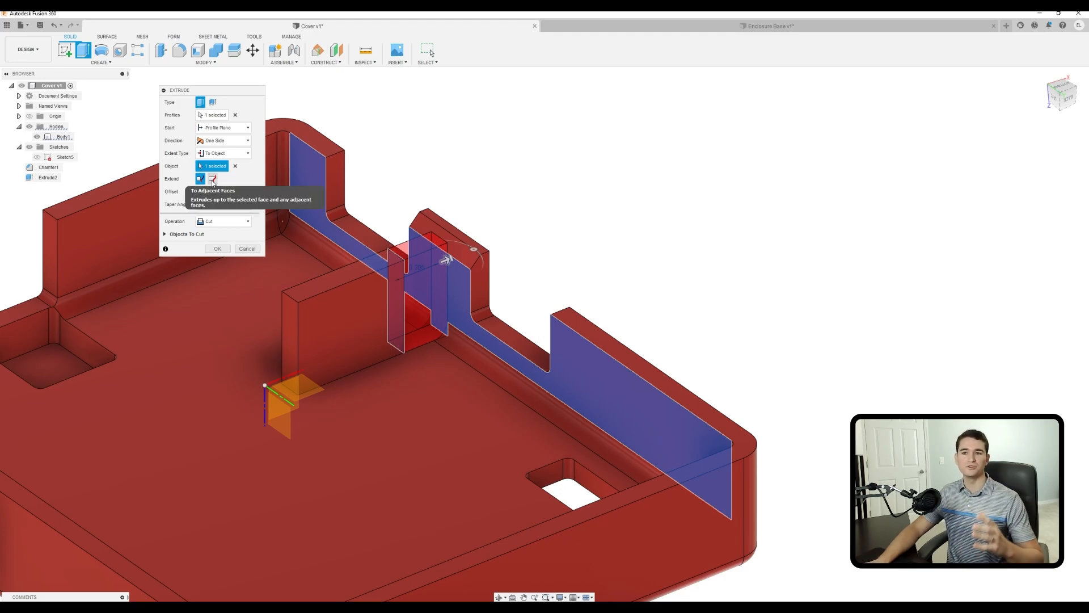
- Change the block's extrusion operation to Join and extend it to the adjacent faces
middle_click_drag(523, 305, 317, 278, "shift")
scroll(502, 228, "up", 5)
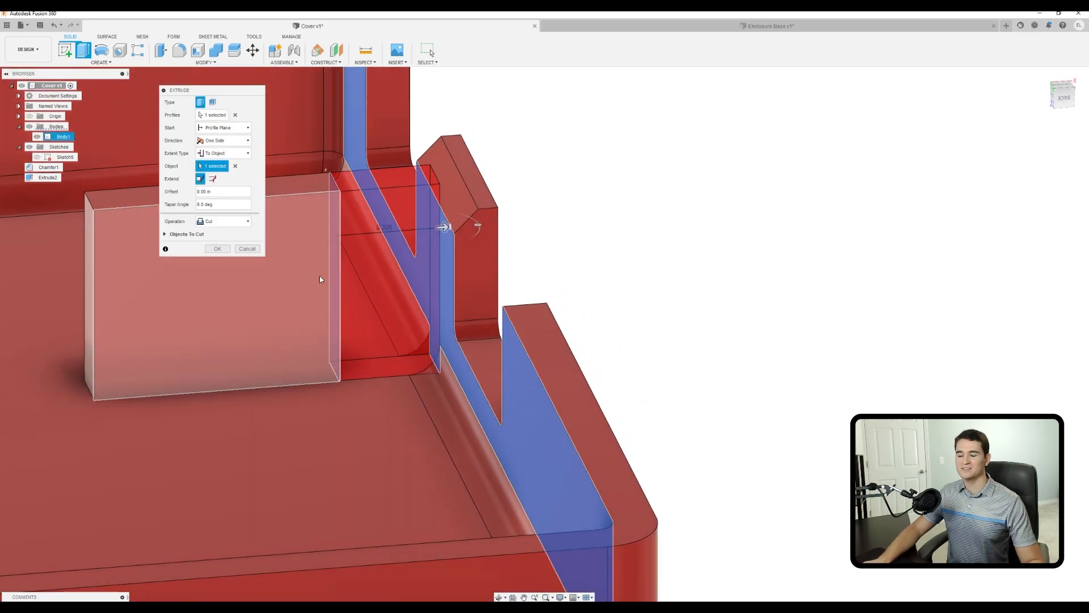
left_click(244, 222)
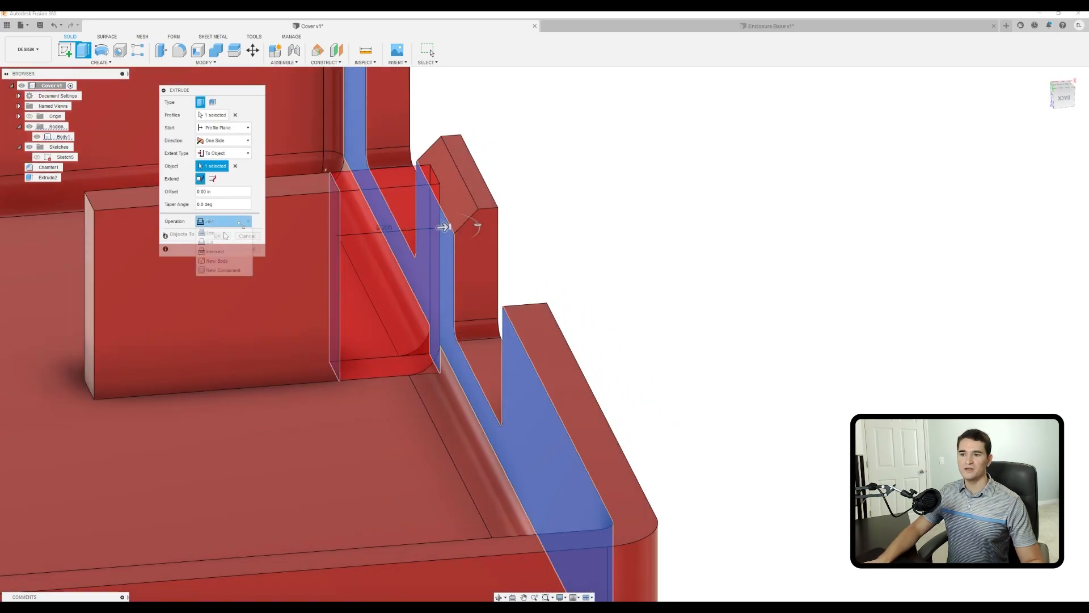
left_click(222, 231)
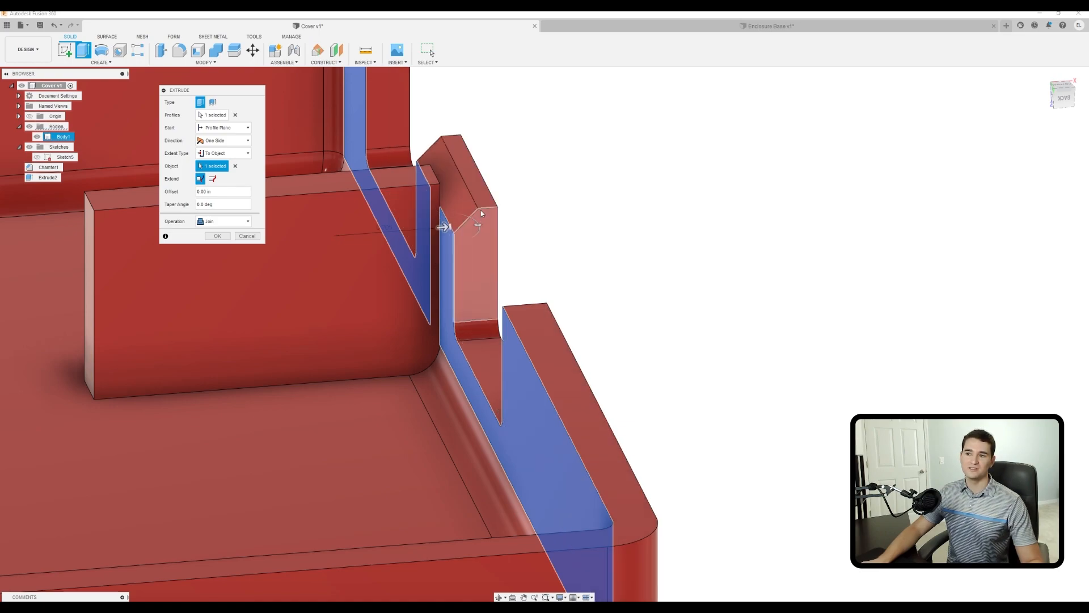
left_click(214, 180)
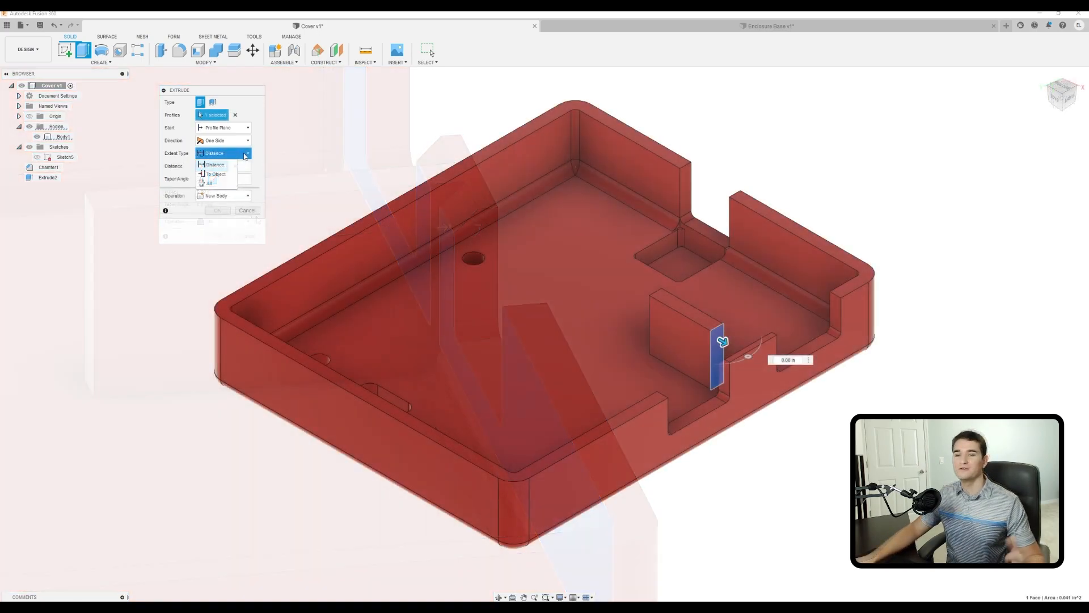
- Set the extent type to All for the extrusion of the block's end face
left_click(245, 155)
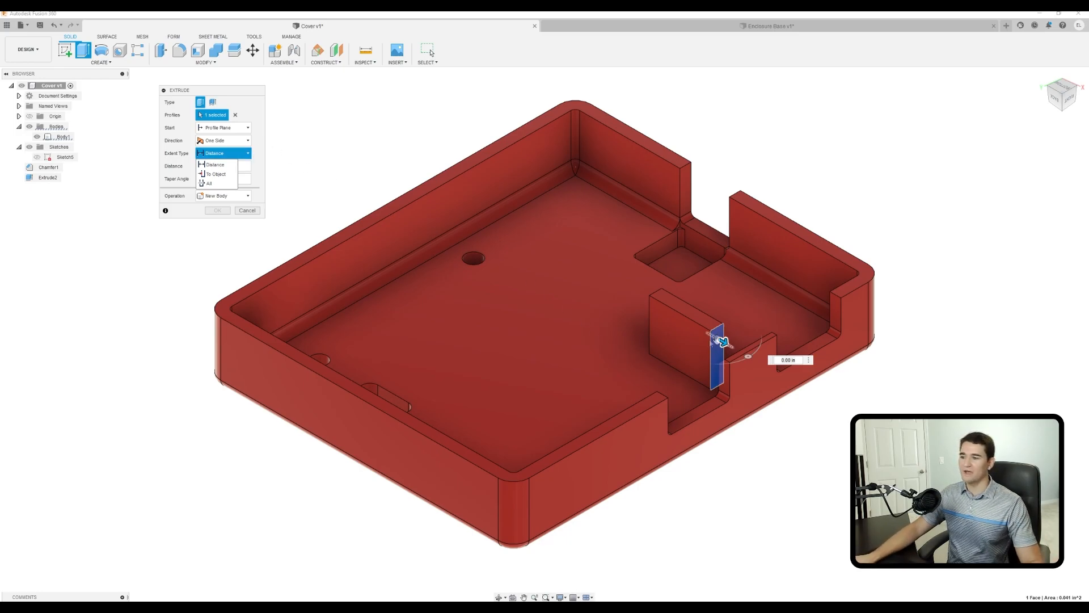
middle_click_drag(594, 372, 616, 364, "shift")
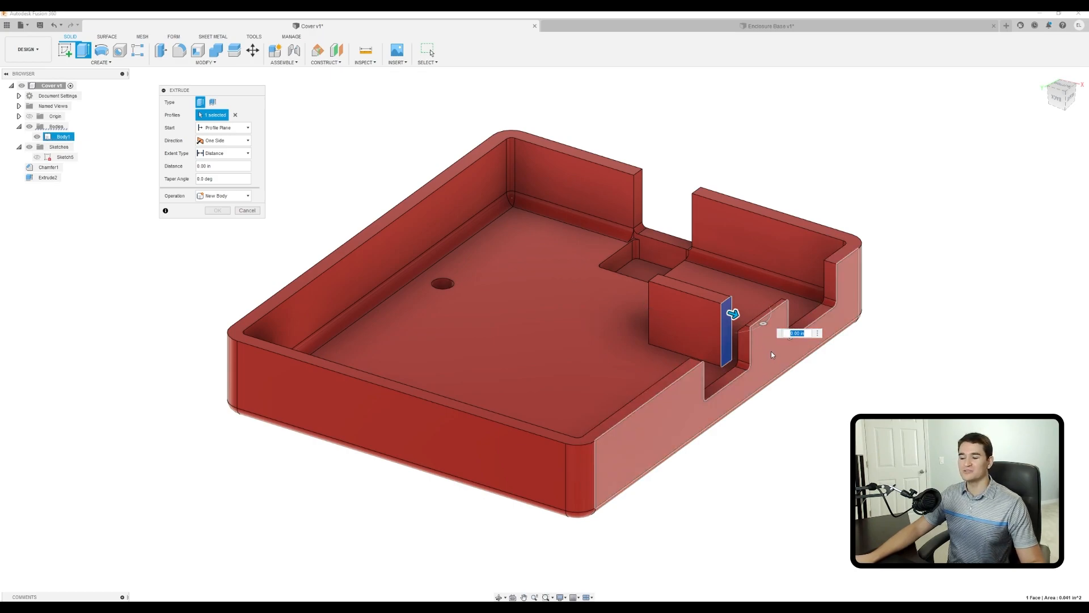
left_click(224, 153)
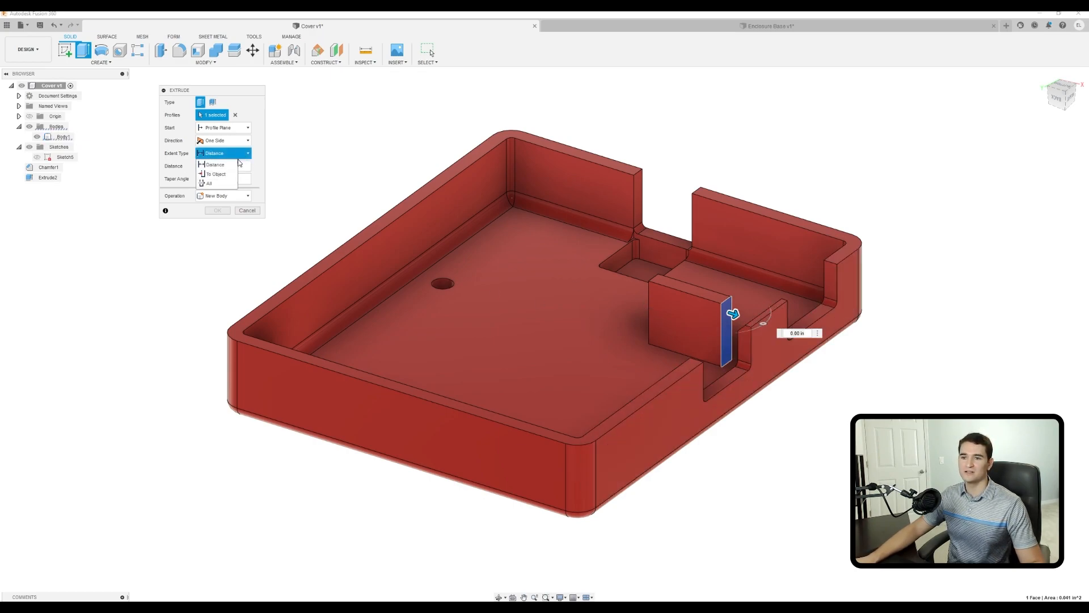
left_click(210, 183)
middle_click_drag(774, 342, 562, 278)
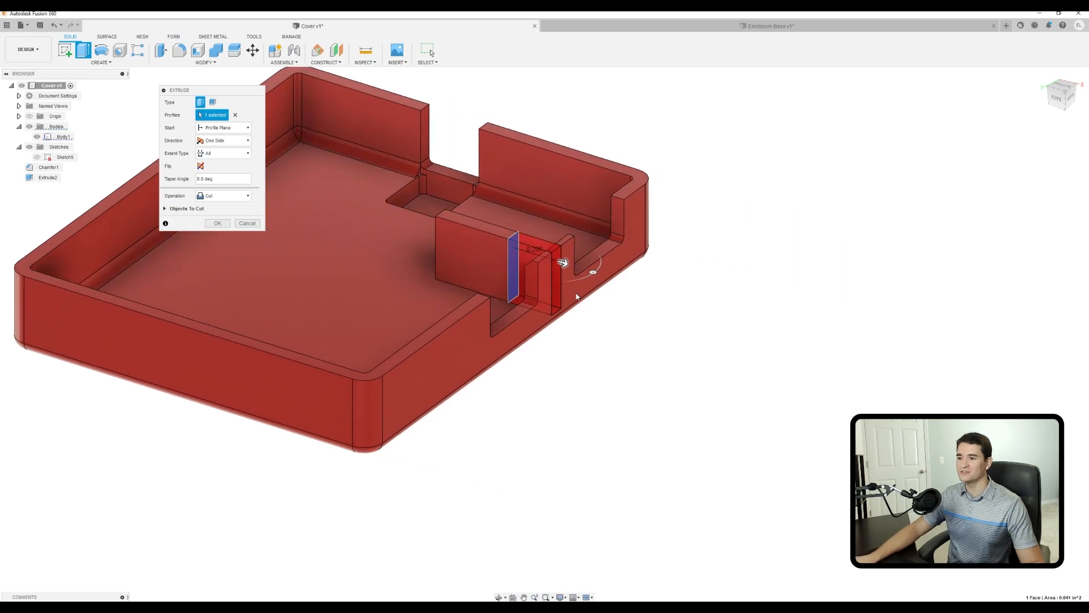
middle_click_drag(559, 316, 502, 349, "shift")
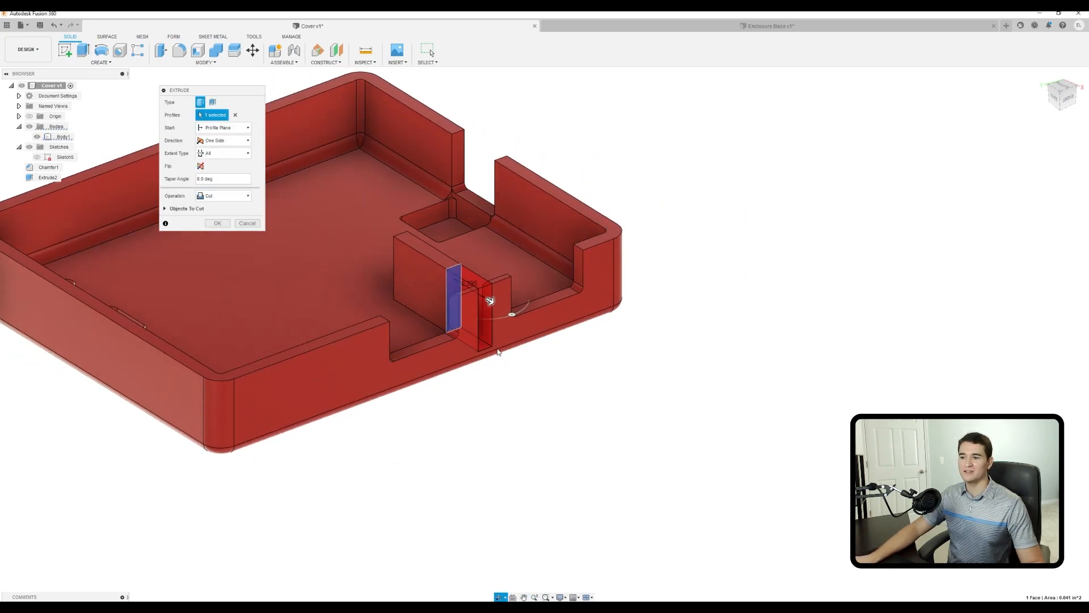
scroll(493, 349, "up", 5)
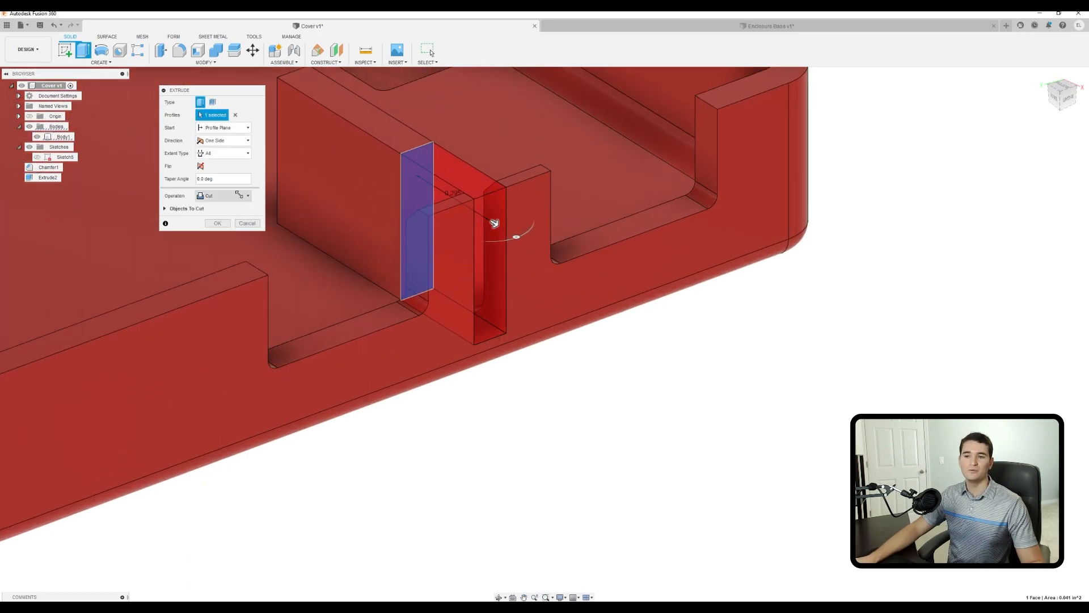
- Change the All extrusion's operation to Join and flip it toward the opposite wall of the cover
left_click(239, 196)
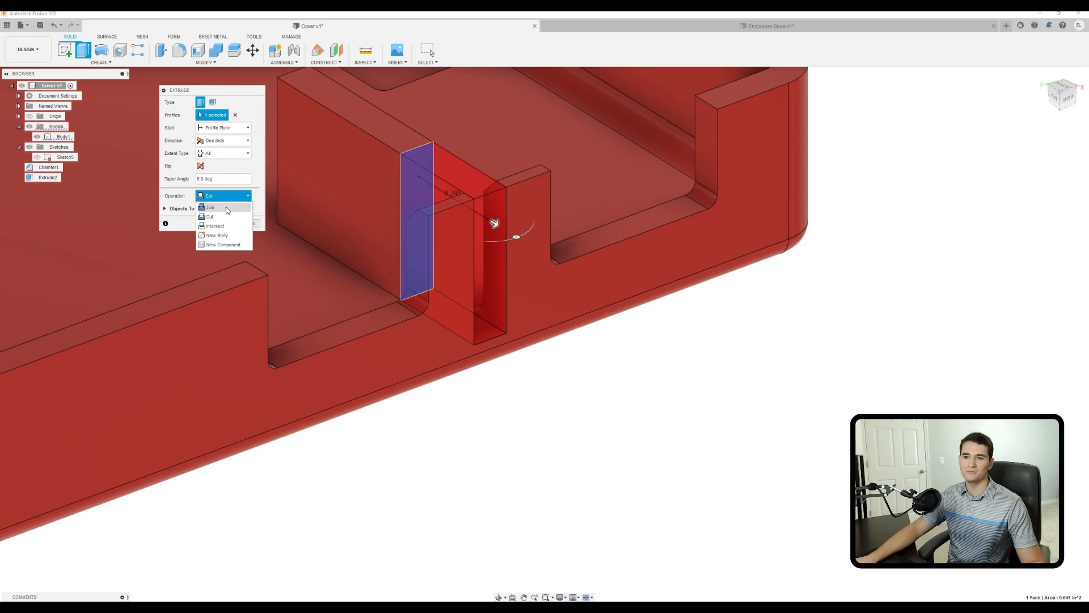
left_click(225, 208)
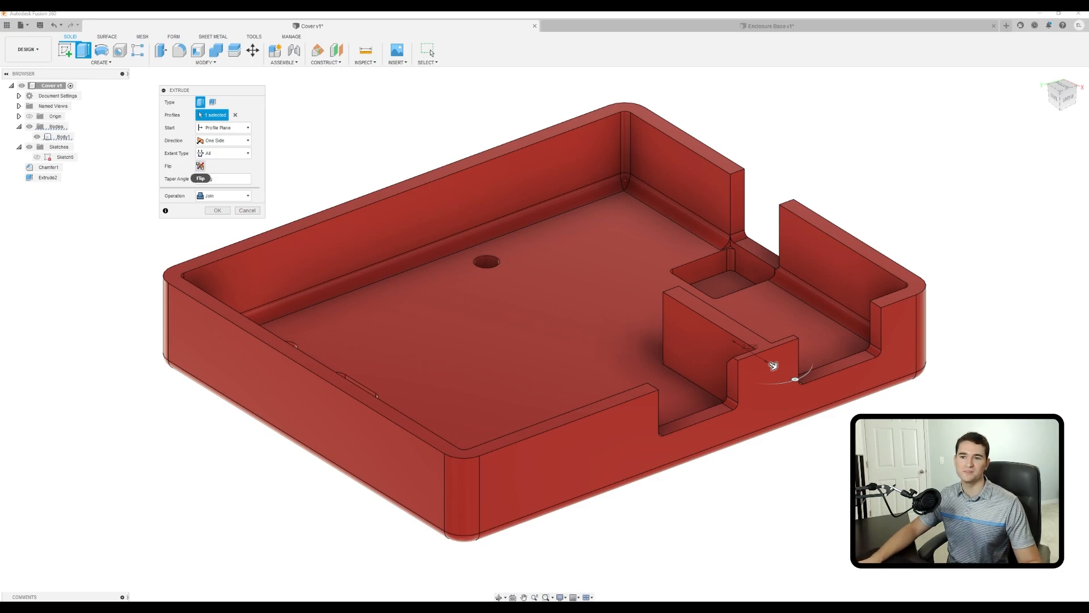
left_click(201, 166)
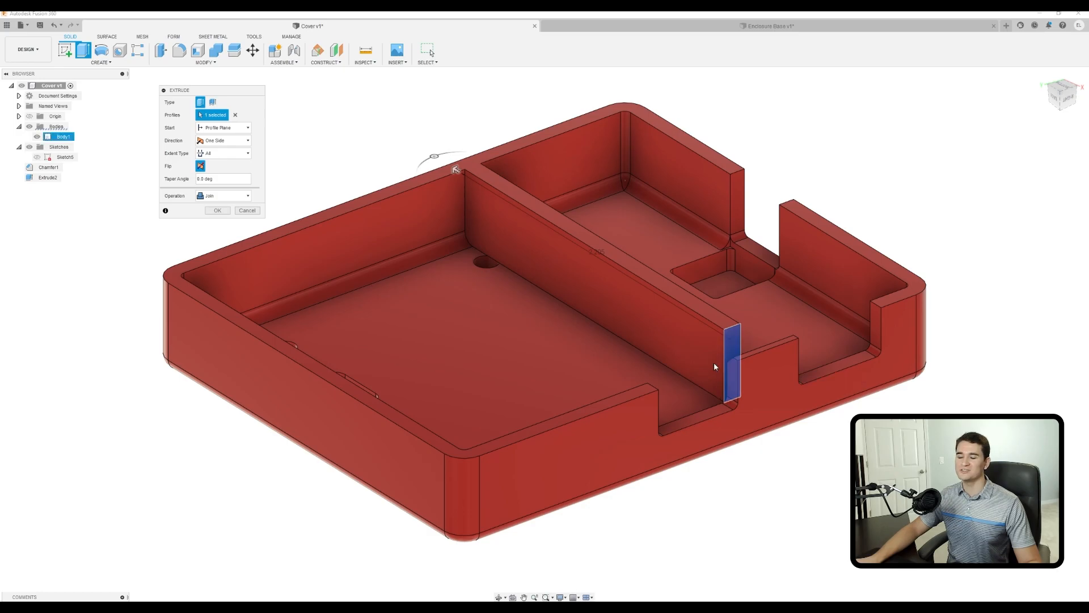
middle_click_drag(701, 376, 272, 282, "shift")
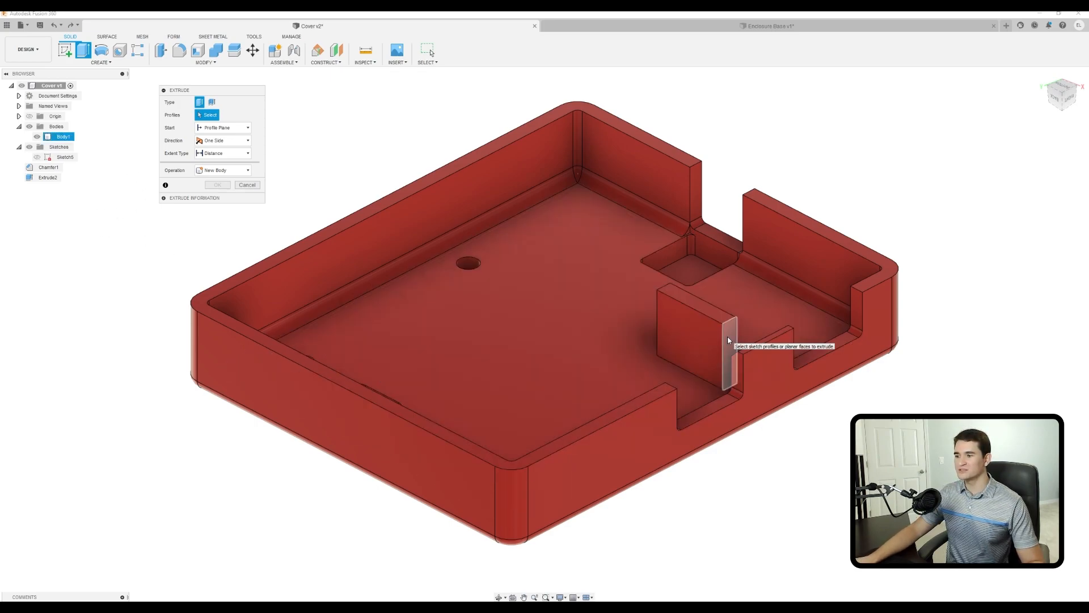
- Extrude the block's end face 0.5 in through the notched wall with the Join operation
left_click(727, 337)
left_click_drag(731, 340, 809, 372)
middle_click_drag(808, 427, 572, 378)
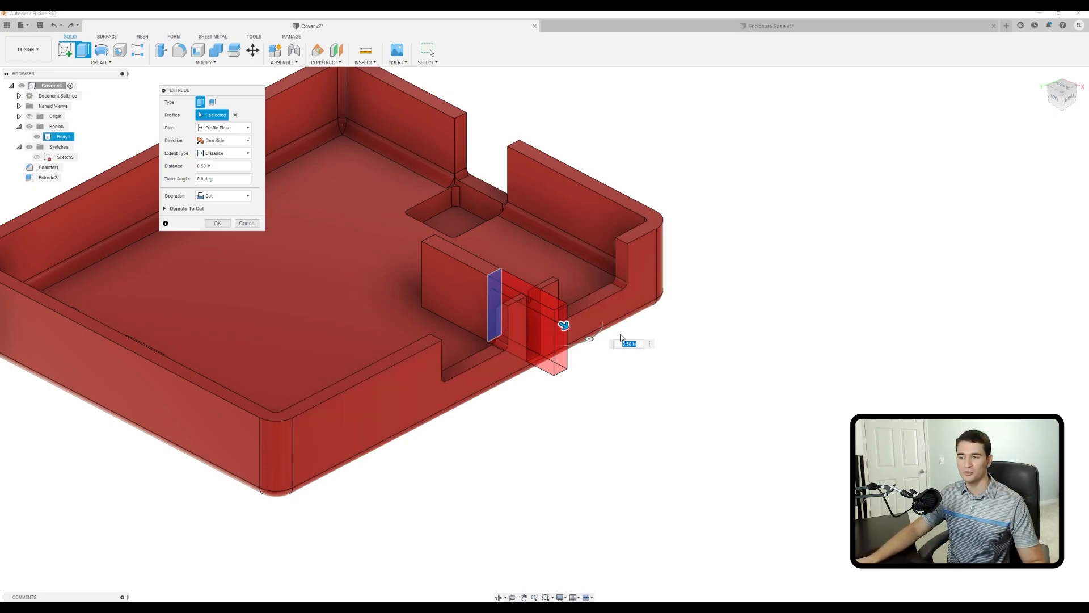
left_click(227, 195)
left_click(223, 206)
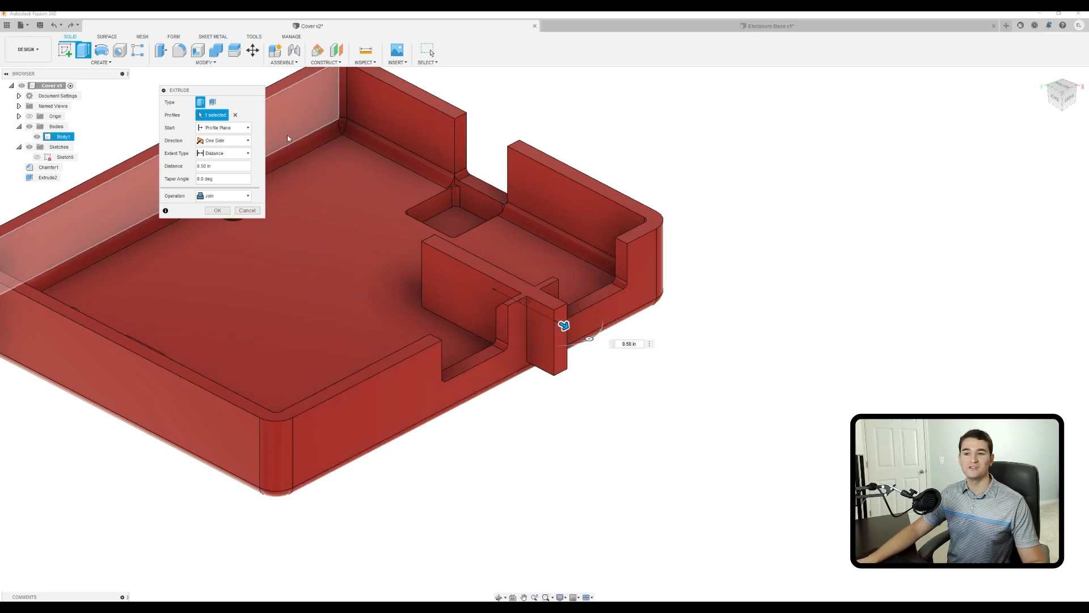
- Preview the 0.5 in extrusion with the Intersect operation and set its operation to New Body
left_click(224, 196)
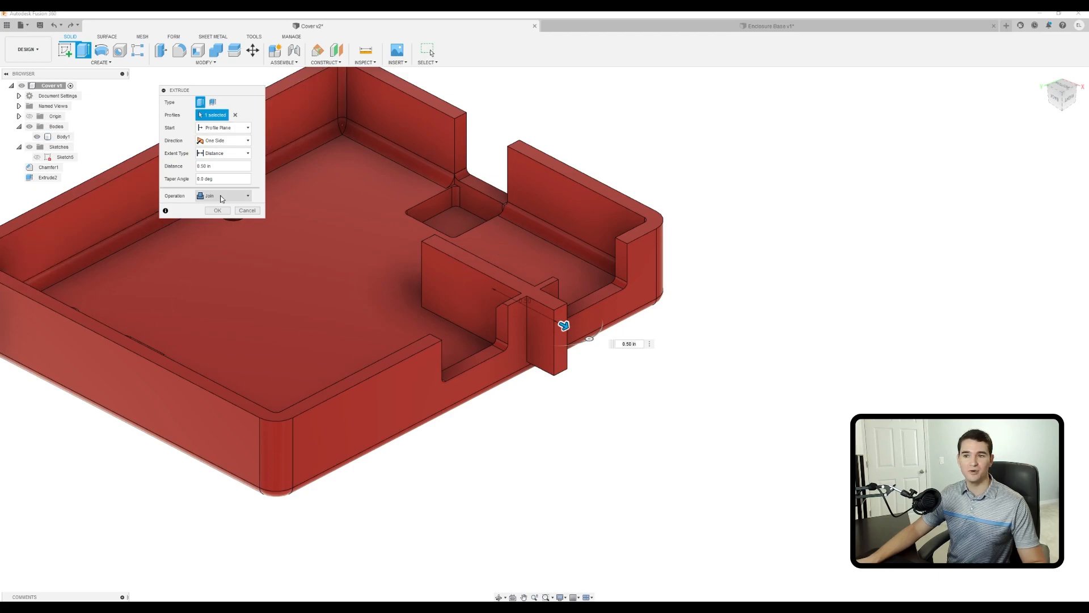
left_click(216, 226)
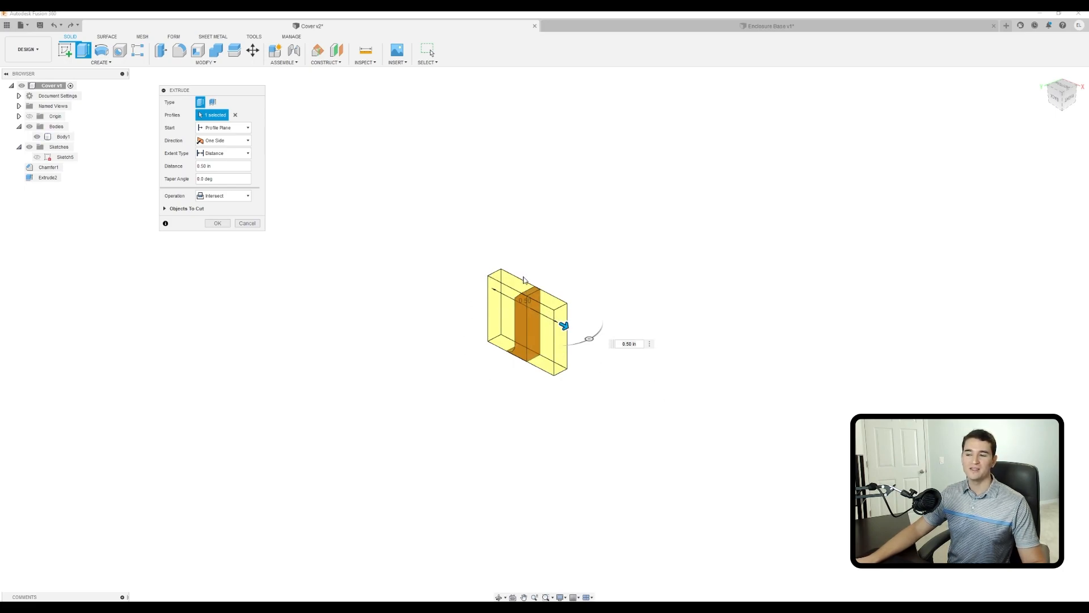
middle_click_drag(577, 390, 554, 365, "shift")
left_click(248, 196)
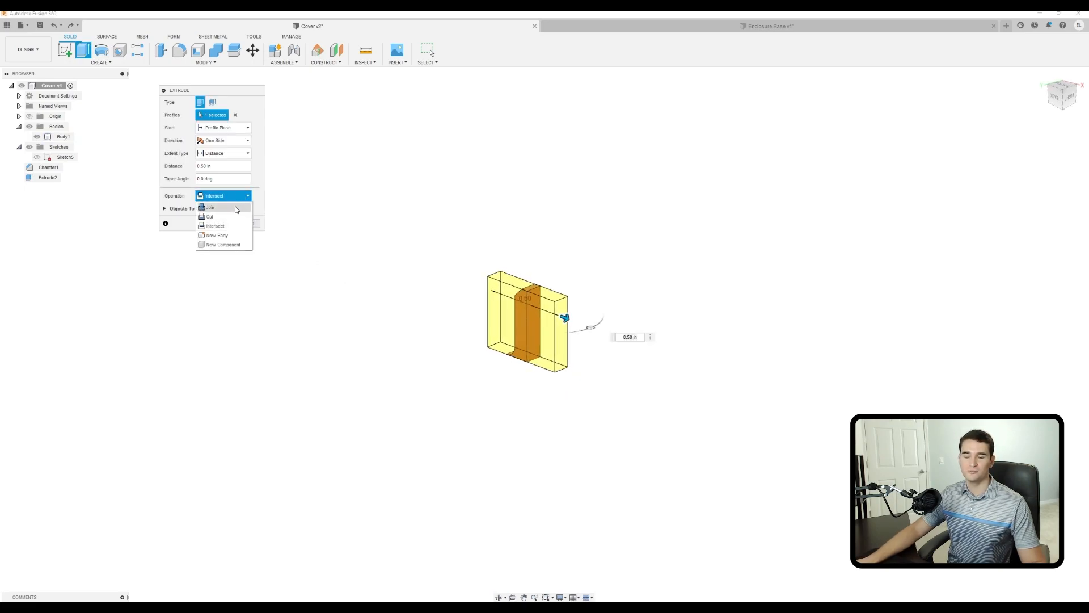
left_click(235, 235)
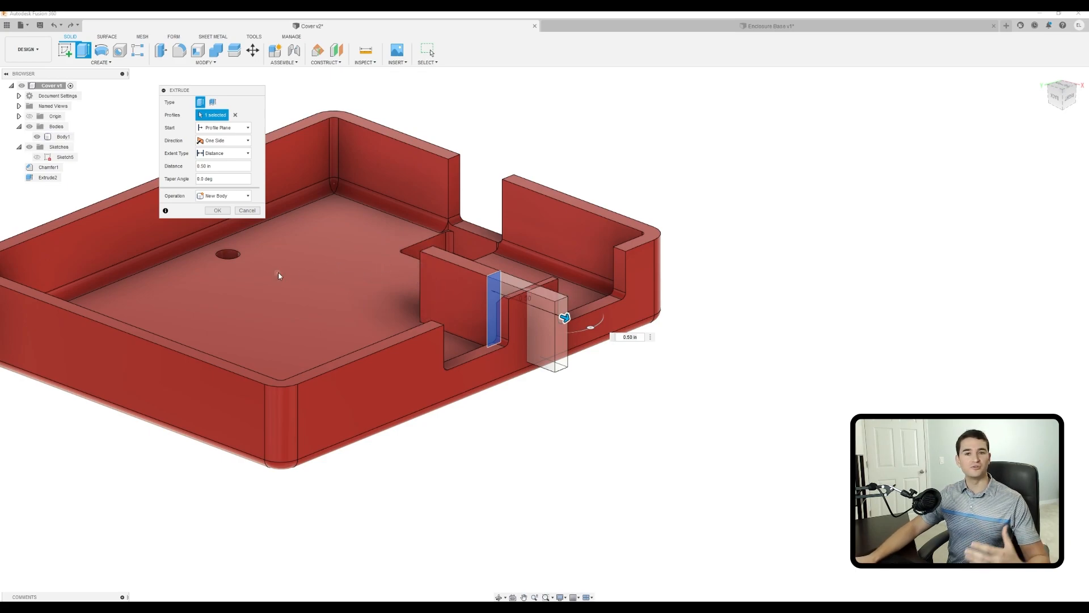
- Complete the 0.5 in extrusion as a new body and toggle the new body's visibility to compare it with the cover
left_click(217, 210)
middle_click_drag(128, 219, 276, 246)
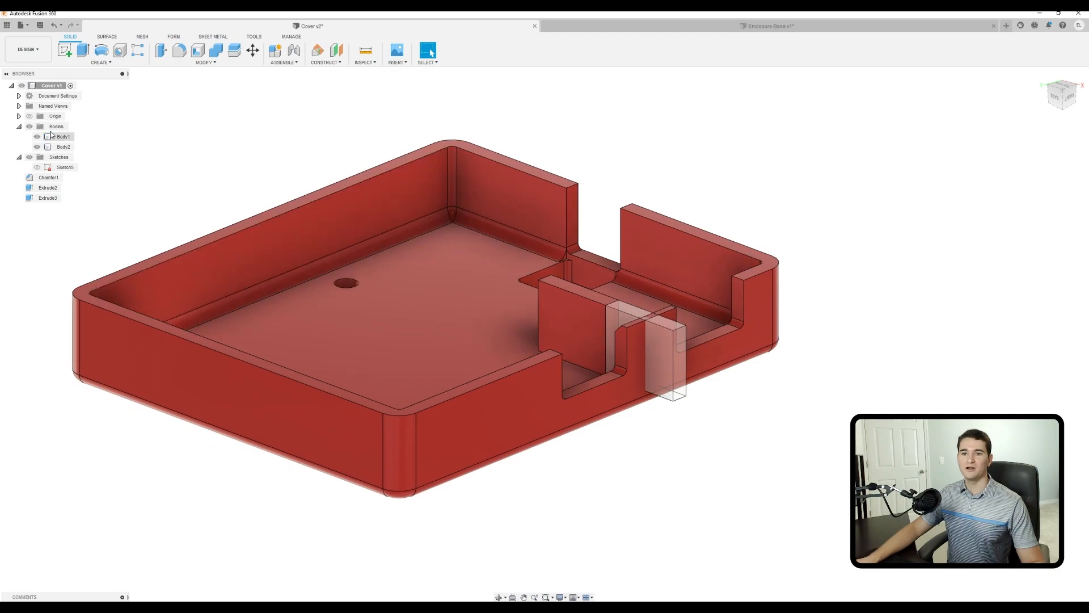
left_click(19, 126)
left_click(19, 126)
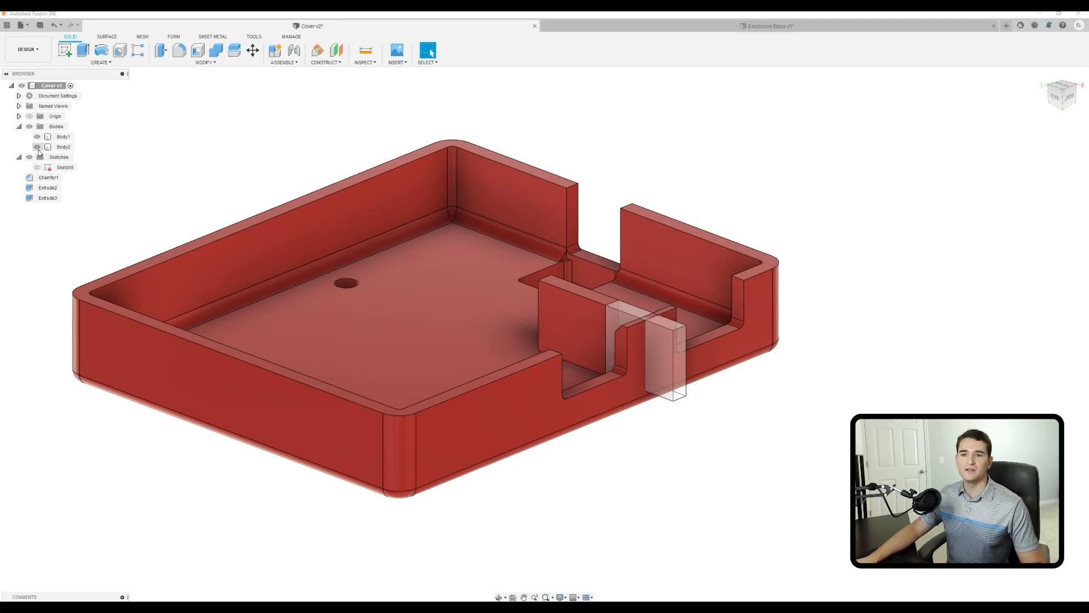
left_click(38, 148)
left_click(36, 147)
left_click(38, 147)
left_click(37, 147)
left_click(37, 148)
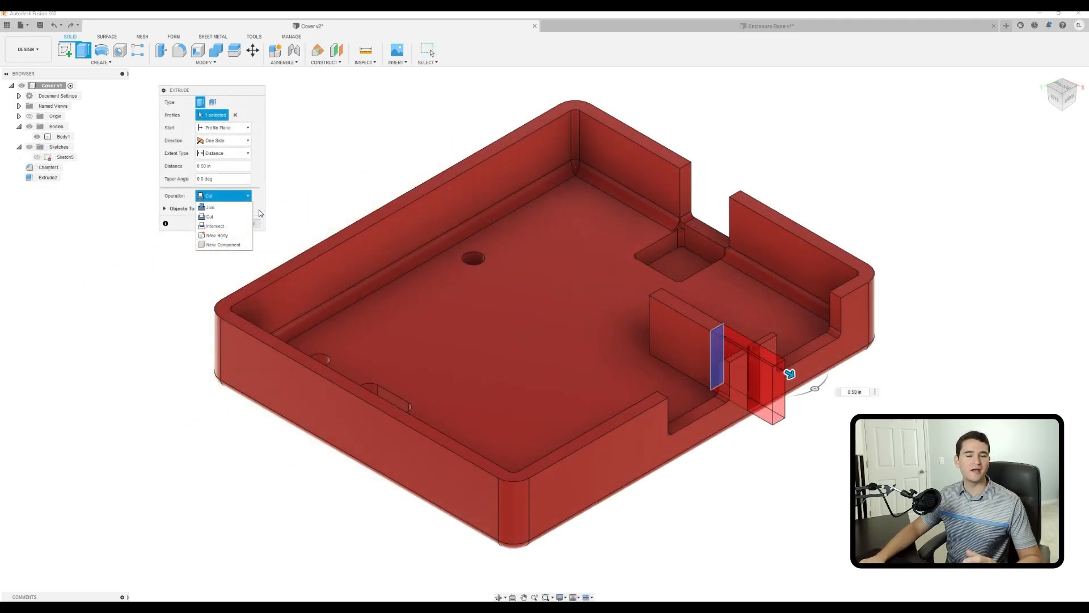
- Extrude the block's end face 0.5 in with the New Component operation and expand the resulting component's contents
left_click(233, 244)
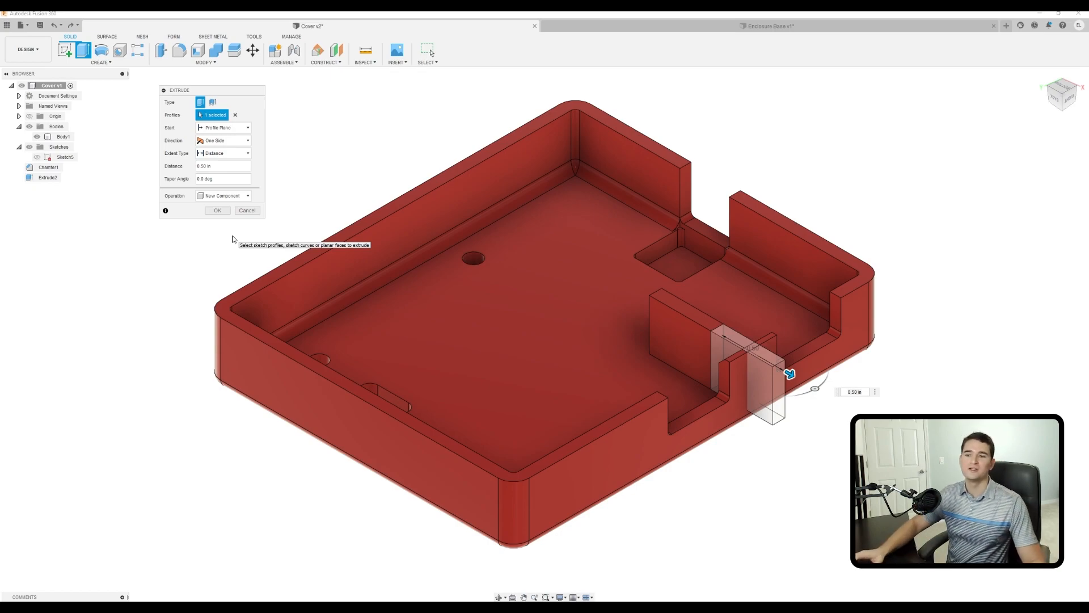
left_click(217, 210)
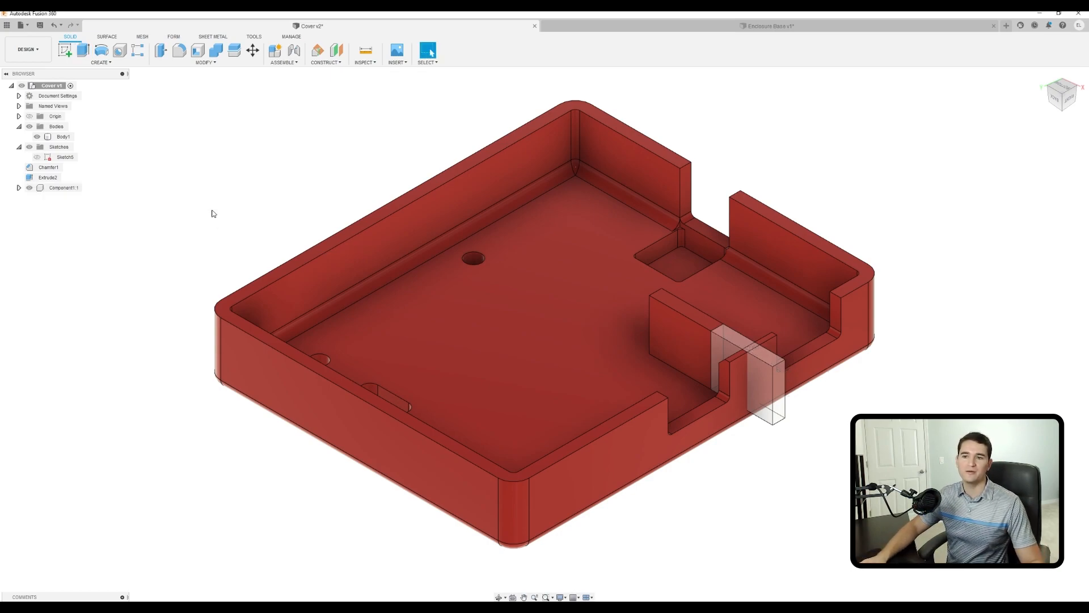
left_click(18, 188)
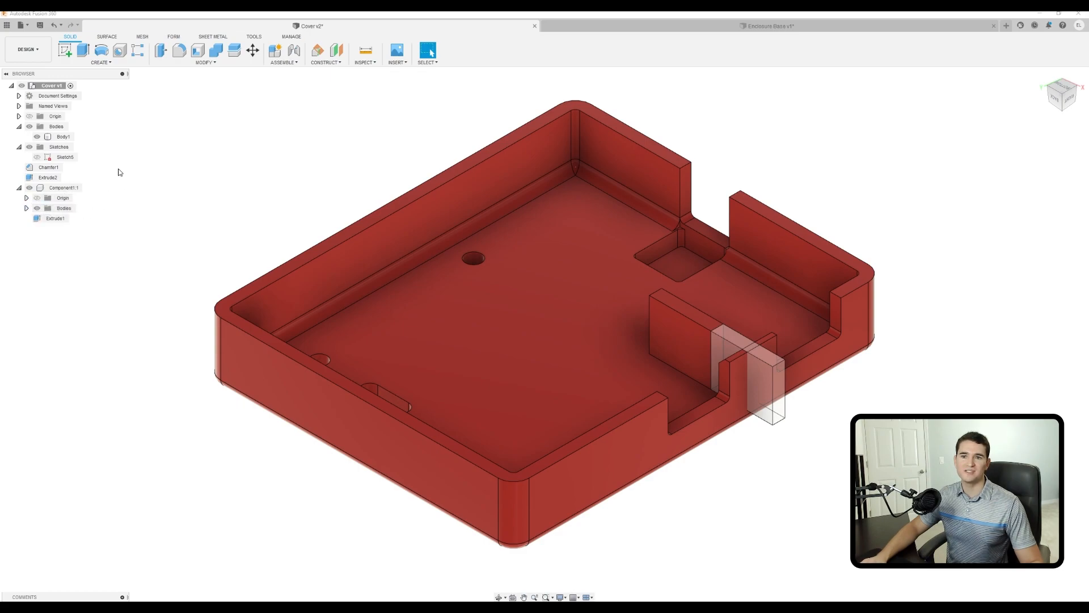
- Activate the new component on its own, and return to the top-level cover component
left_click(70, 85)
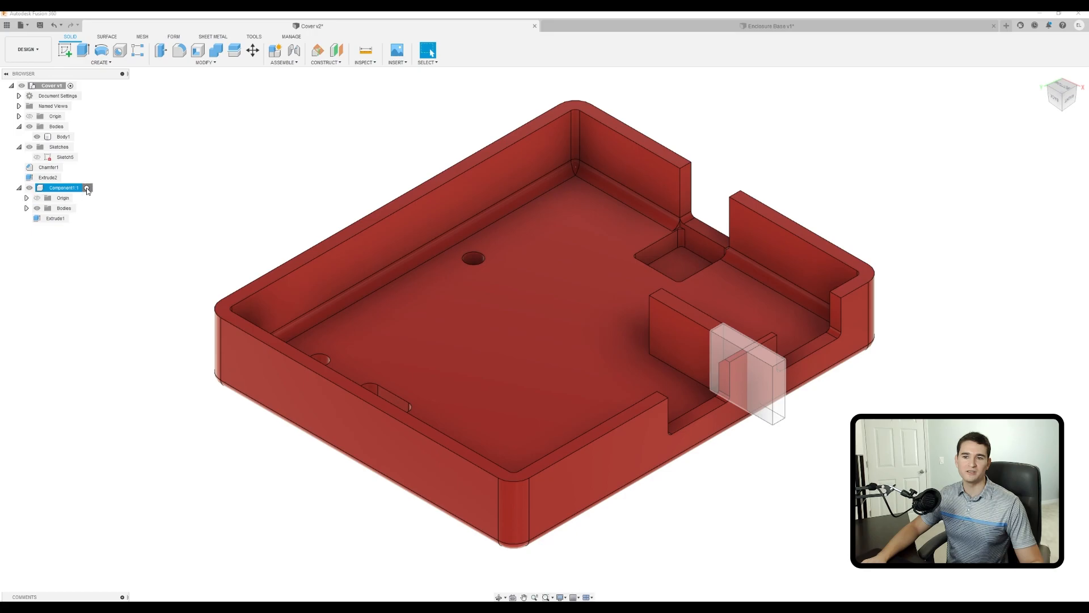
left_click(88, 189)
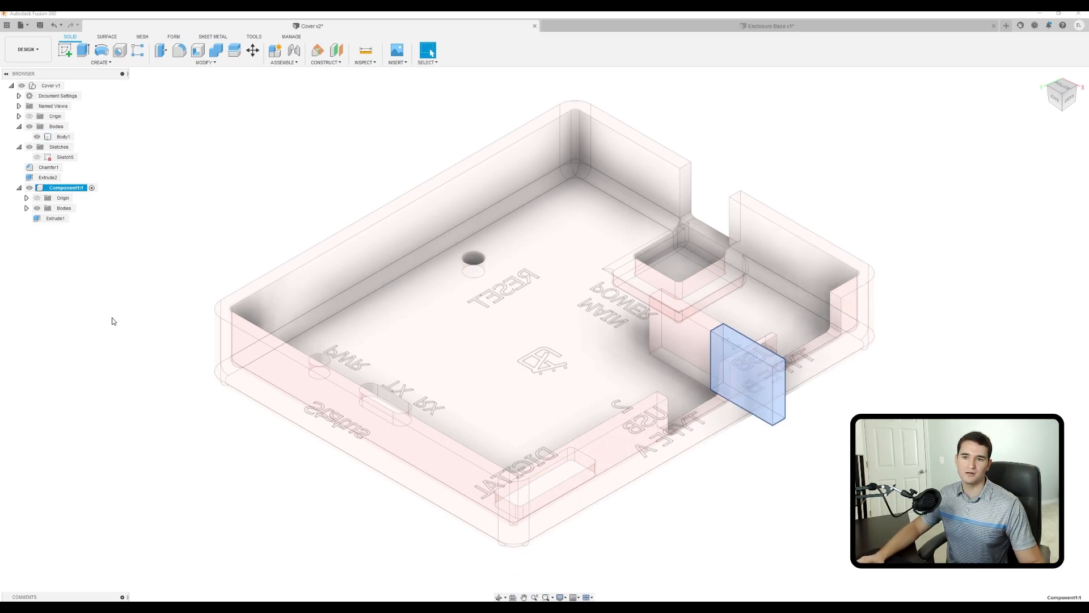
left_click(68, 86)
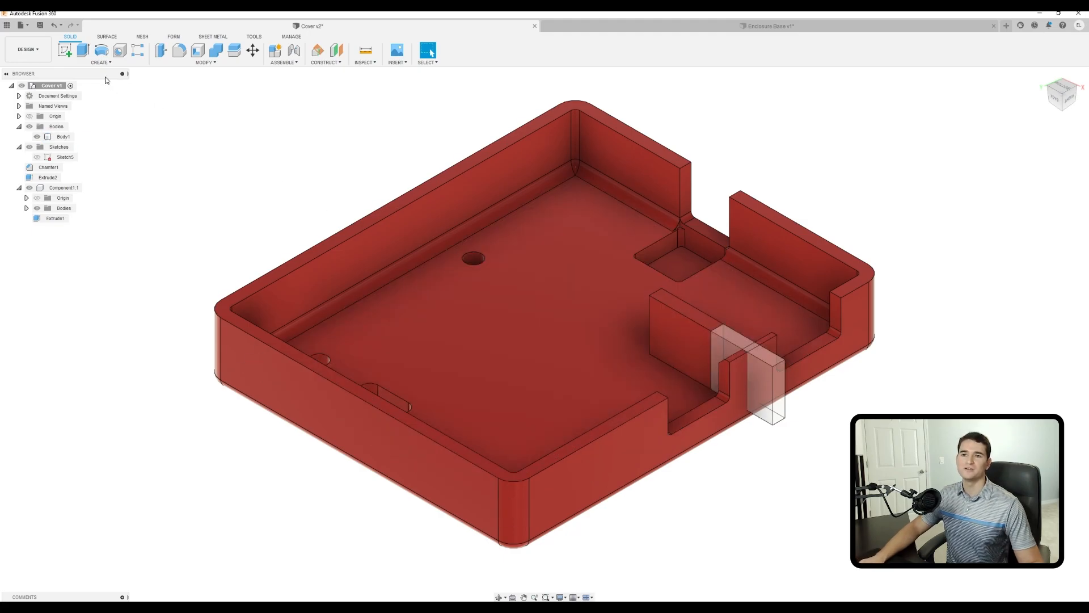
- Extrude the block's inner end face -0.70 in back through the block and notched wall as a cut
left_click(83, 51)
middle_click_drag(523, 304, 569, 291, "shift")
left_click(550, 274)
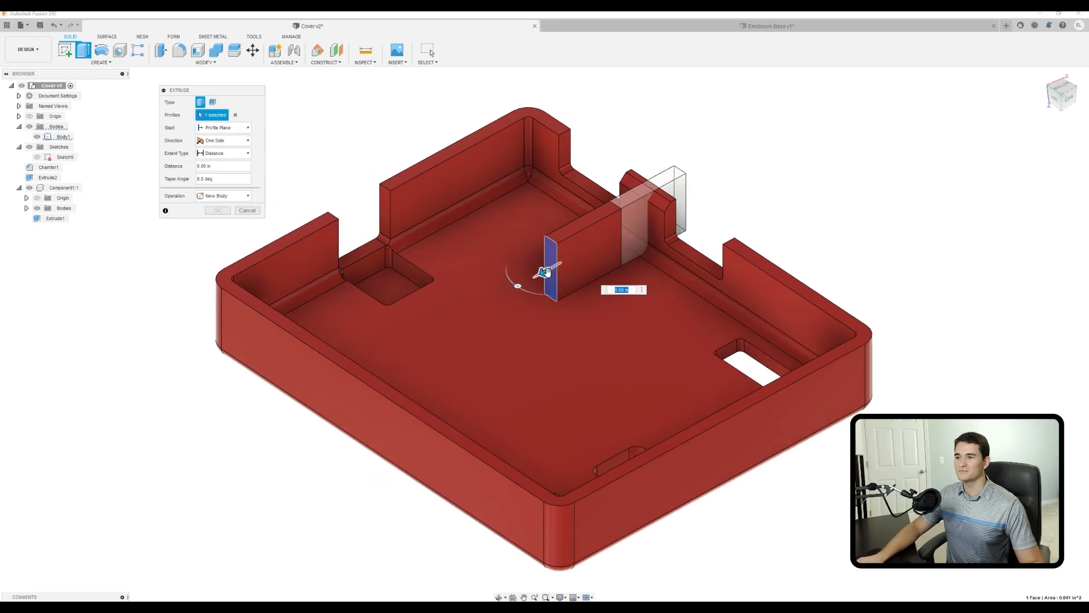
left_click_drag(545, 273, 641, 234)
middle_click_drag(655, 328, 768, 362, "shift")
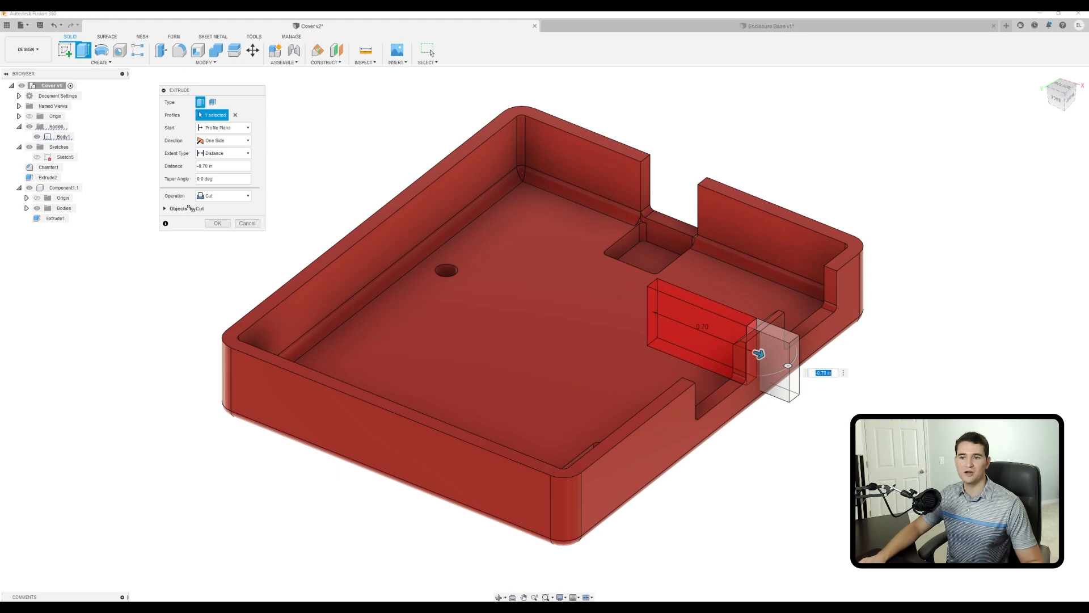
- Exclude the new component's body from the objects to cut and complete the cut
left_click(164, 209)
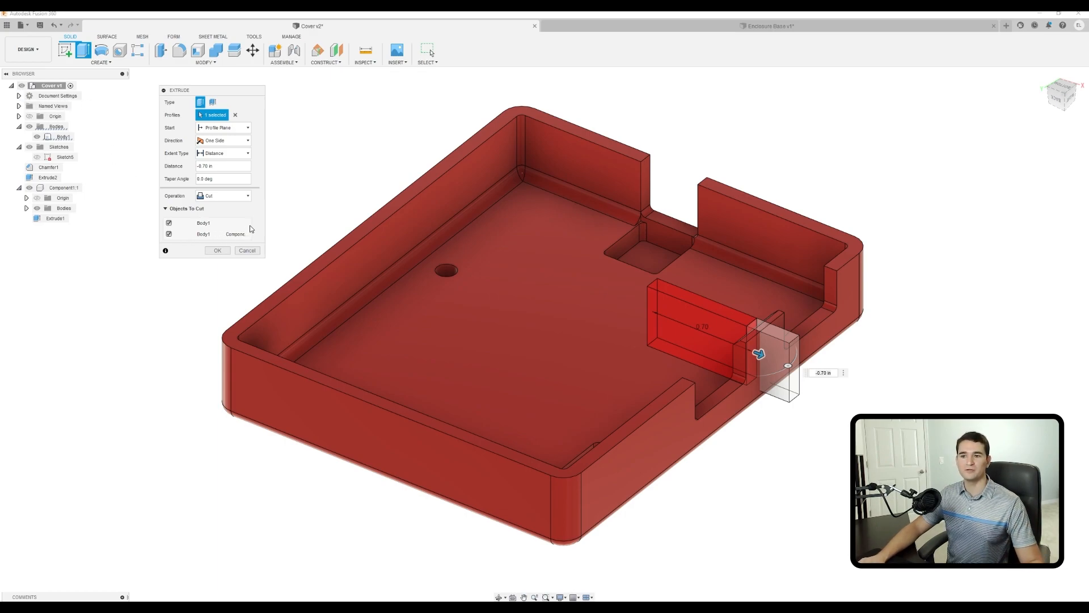
left_click(170, 234)
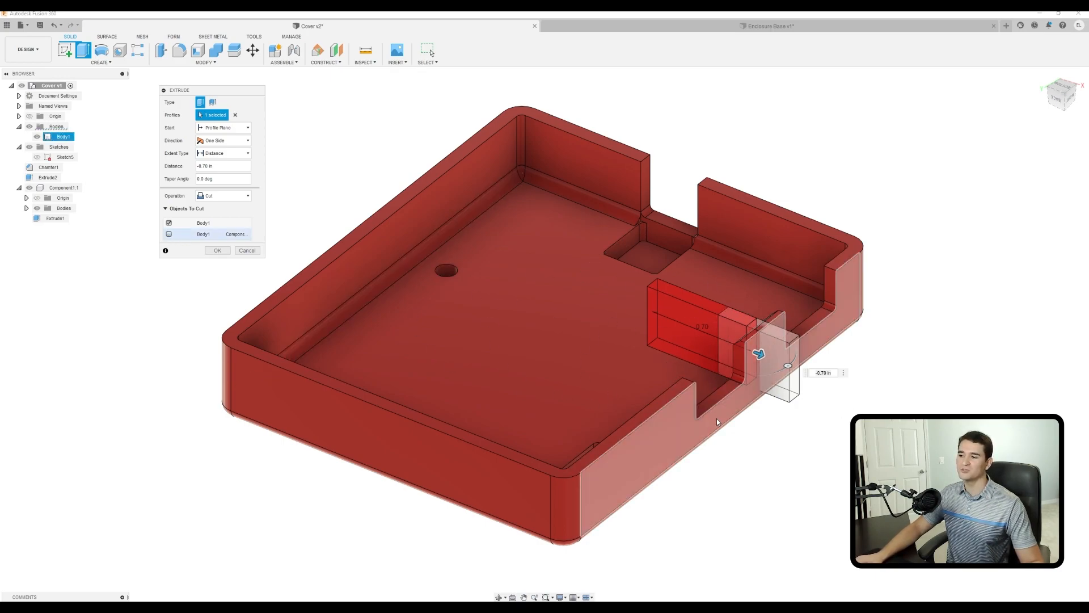
left_click(214, 253)
middle_click_drag(351, 366, 440, 358, "shift")
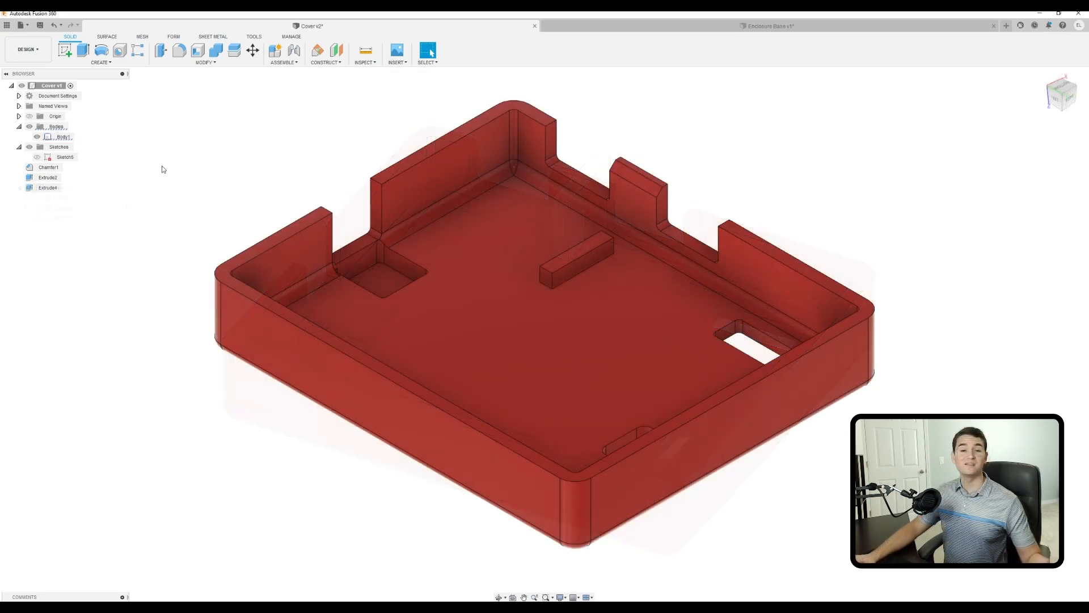
- Start a Thin Extrude and switch Chaining off and back on to compare how the rim sketch lines are picked
left_click(83, 50)
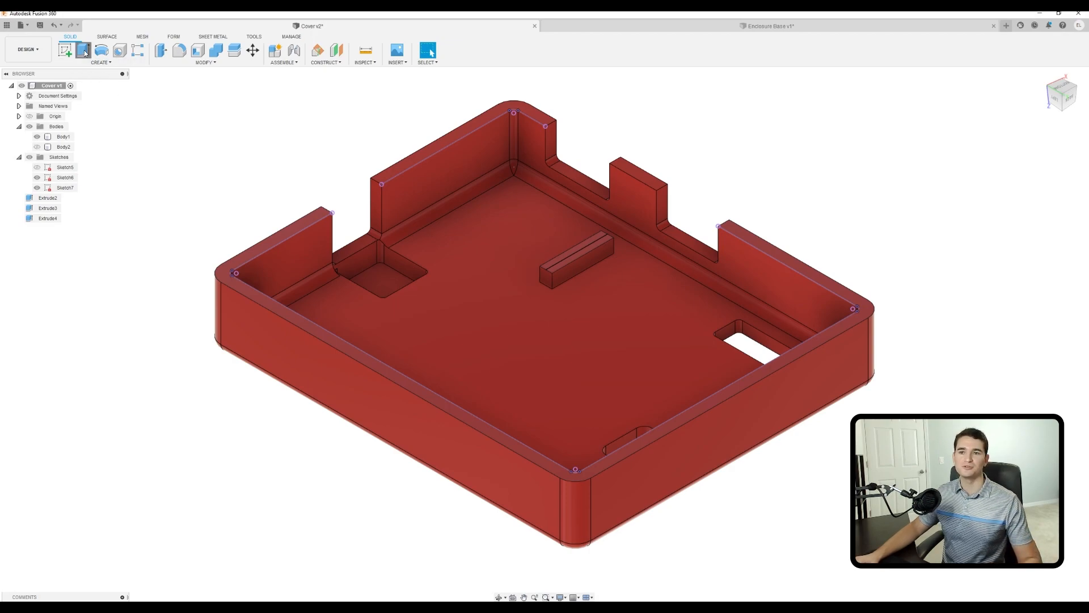
left_click(82, 50)
left_click(212, 103)
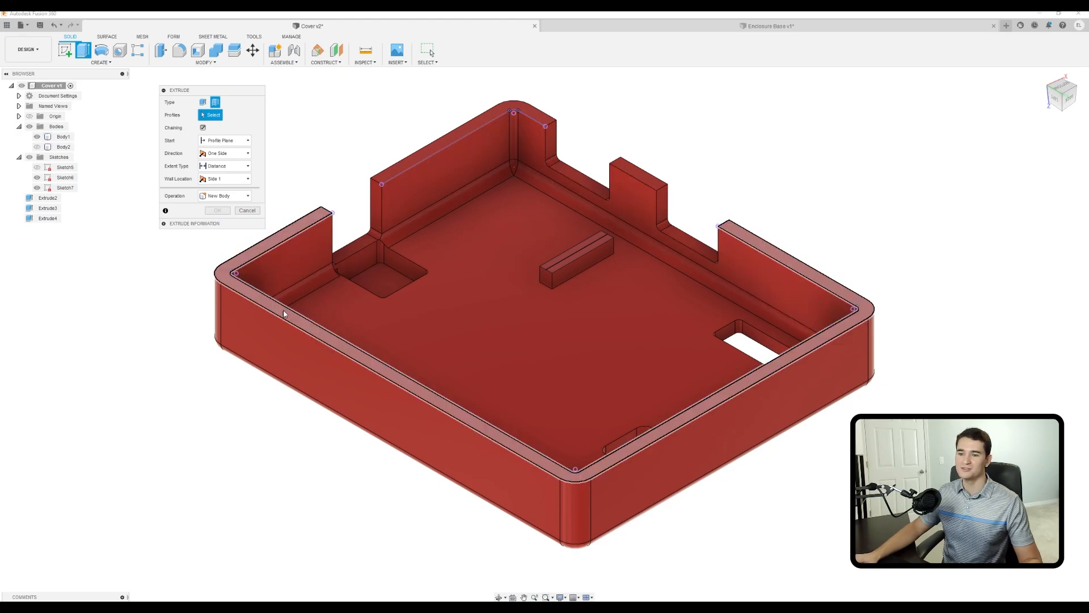
left_click(203, 127)
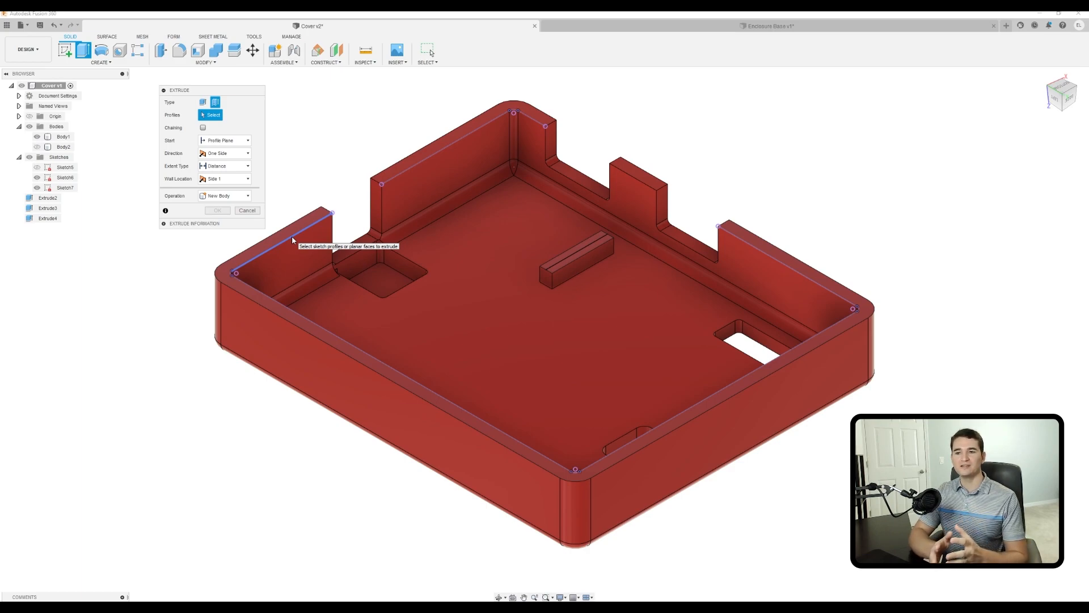
left_click(203, 128)
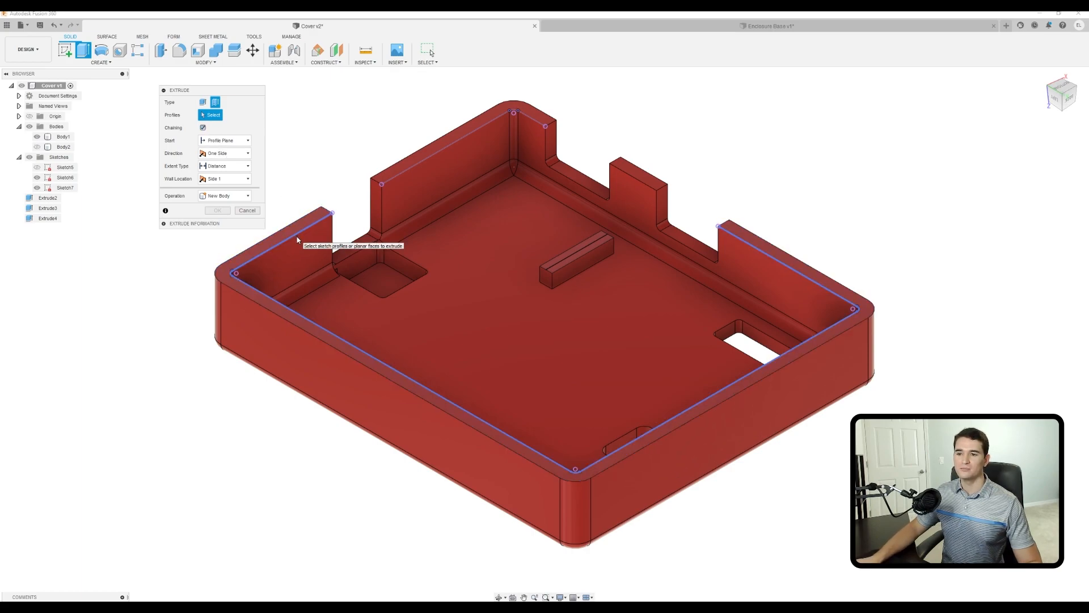
- Thin-extrude the two sketch chains along the cover's rim 0.20 in upward
left_click(297, 240)
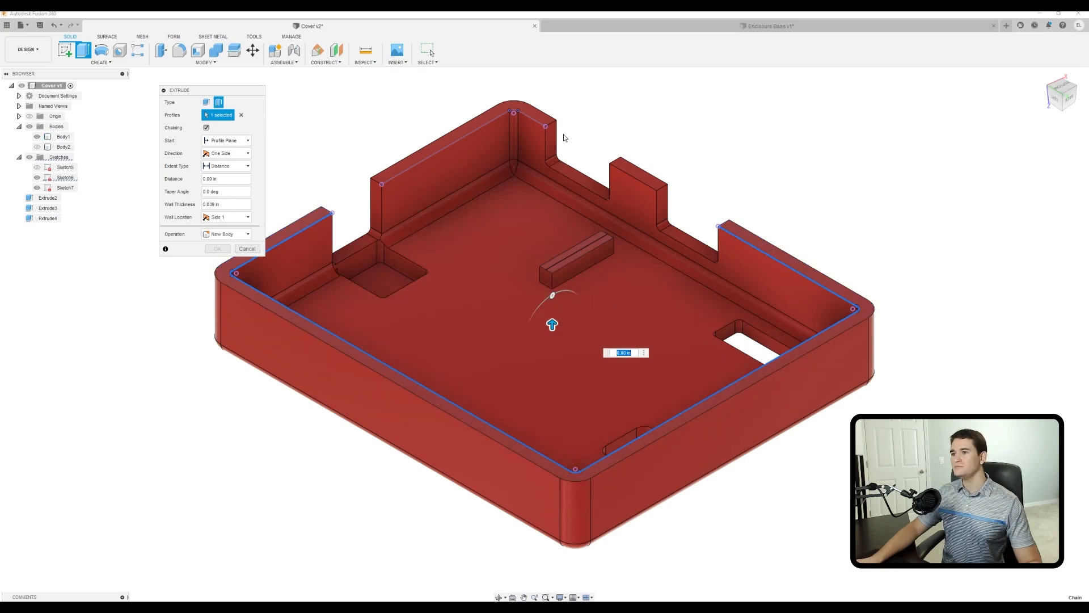
left_click(534, 125)
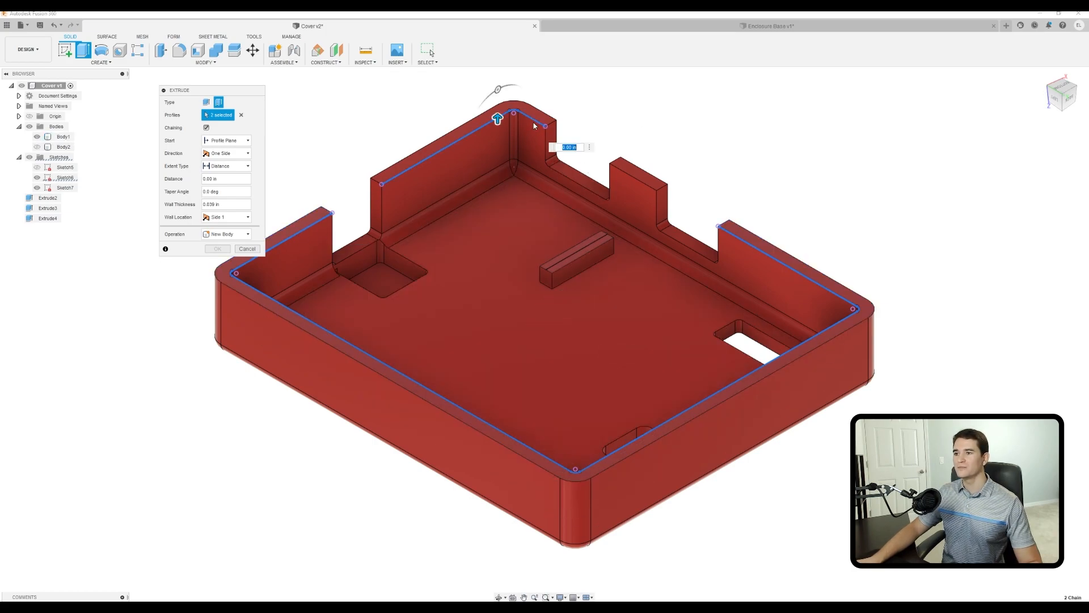
left_click_drag(498, 117, 498, 87)
middle_click_drag(427, 208, 463, 254)
middle_click_drag(426, 259, 540, 232)
scroll(540, 232, "up", 4)
scroll(540, 231, "up", 1)
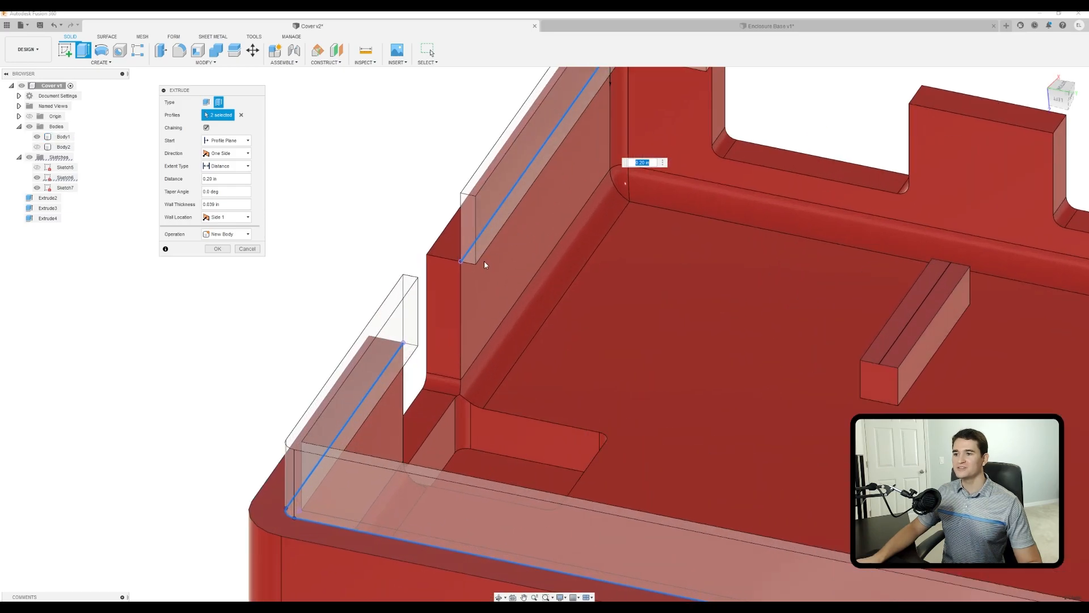
scroll(484, 258, "down", 3)
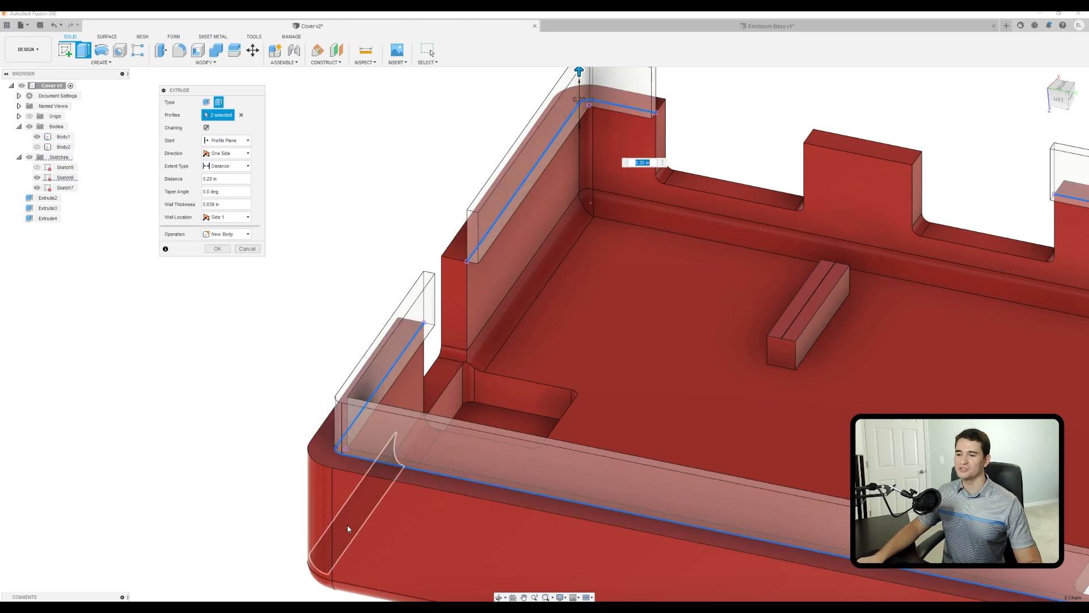
scroll(389, 261, "up", 4)
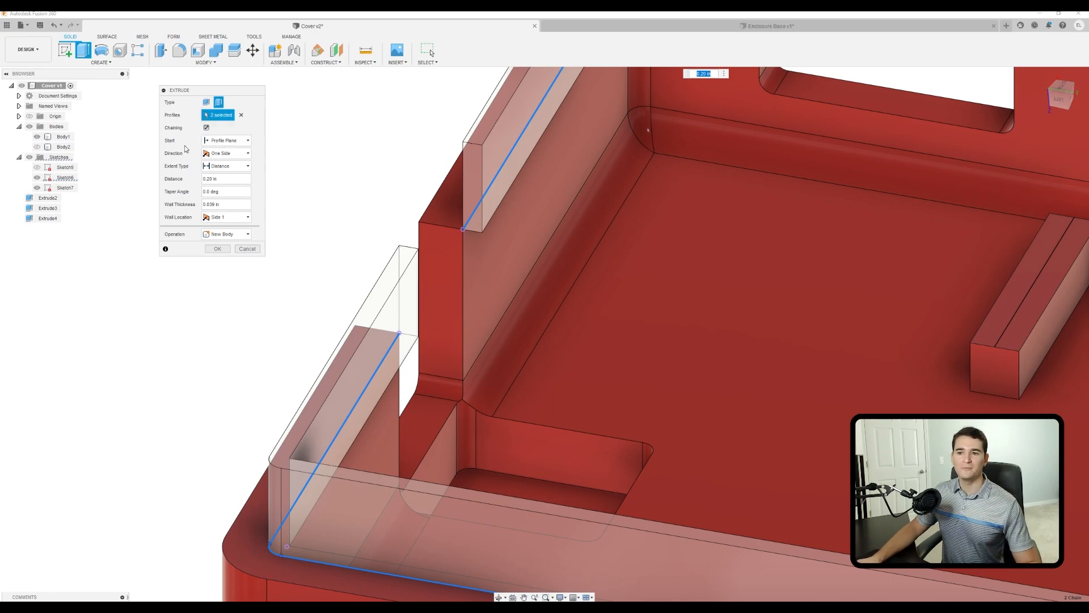
- Set the rim extrusion's wall location to Side 2, preview Center, and return it to Side 2
left_click(231, 219)
left_click(226, 239)
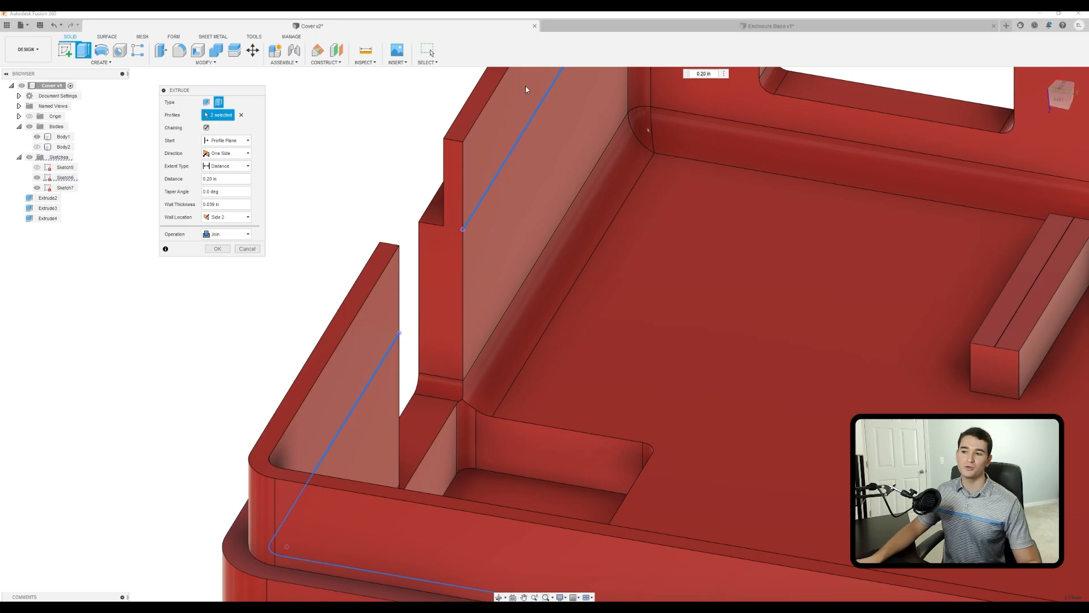
left_click(245, 217)
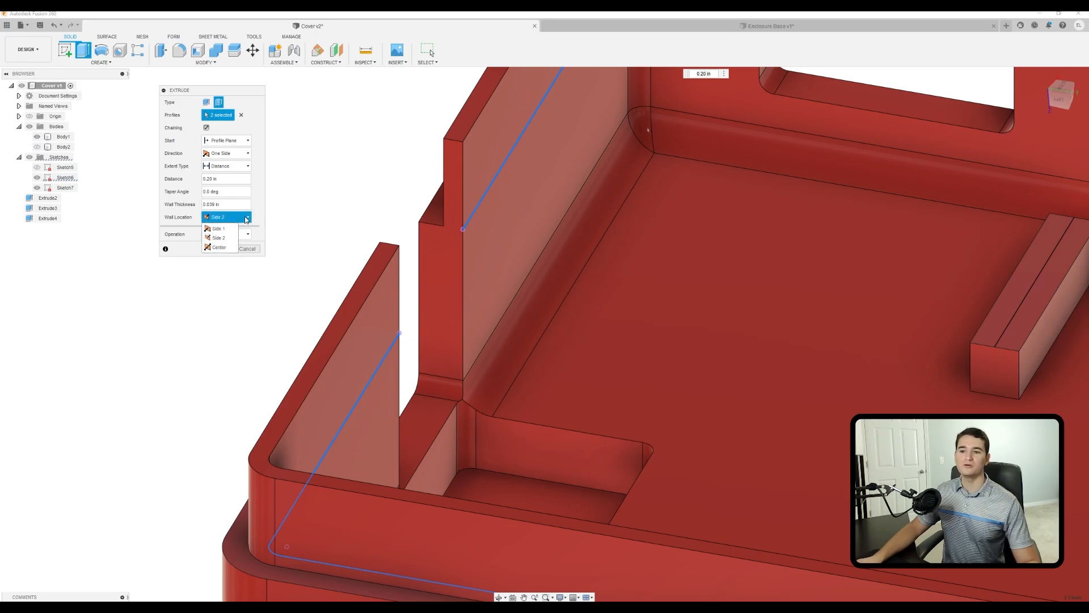
left_click(226, 246)
middle_click_drag(360, 236, 374, 237, "shift")
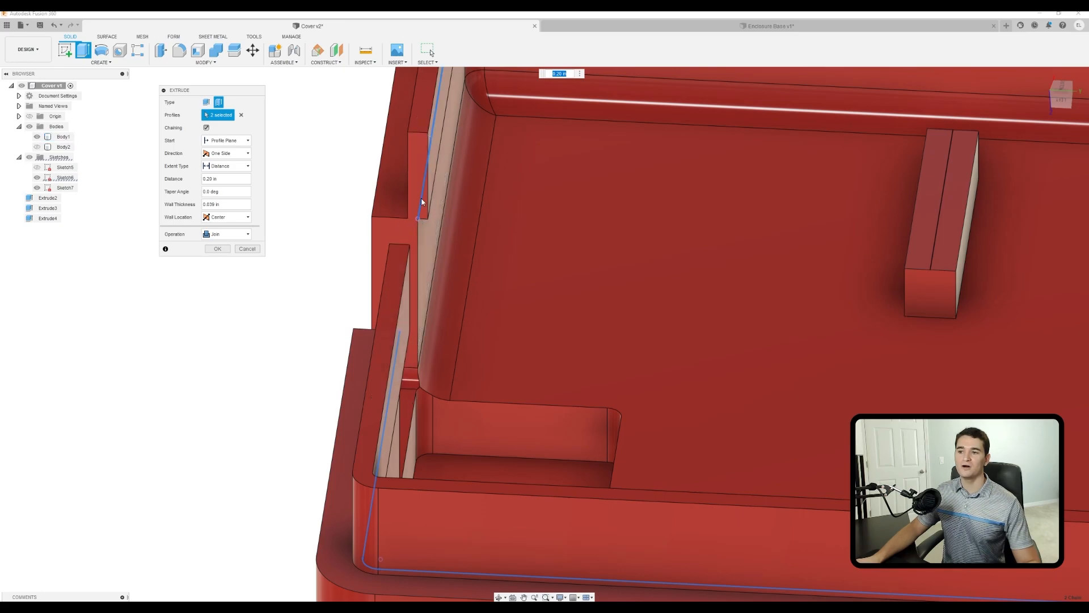
middle_click_drag(416, 212, 442, 253, "shift")
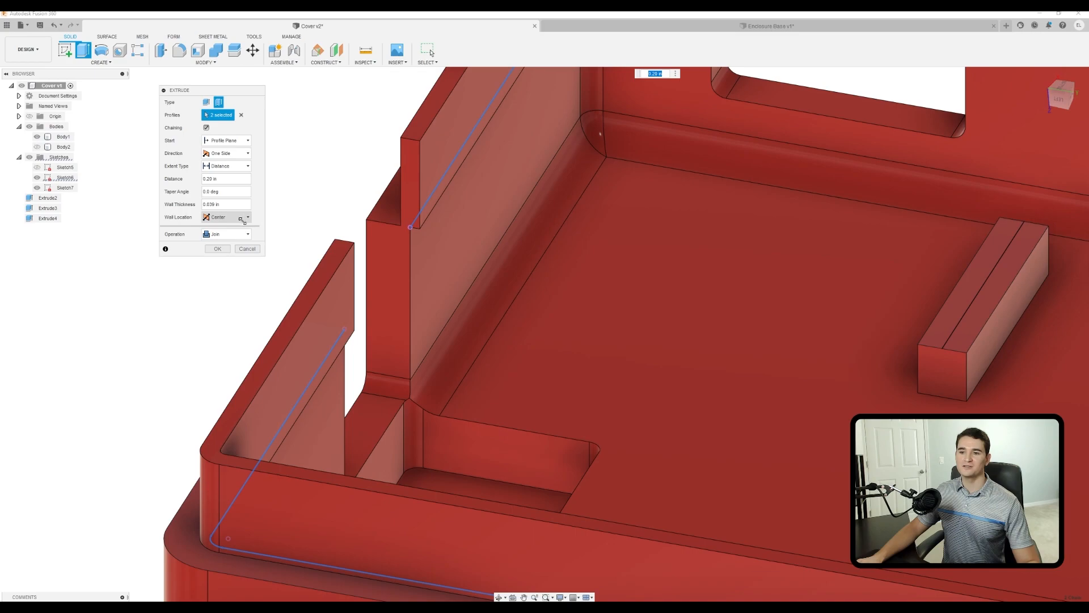
left_click(242, 221)
left_click(221, 247)
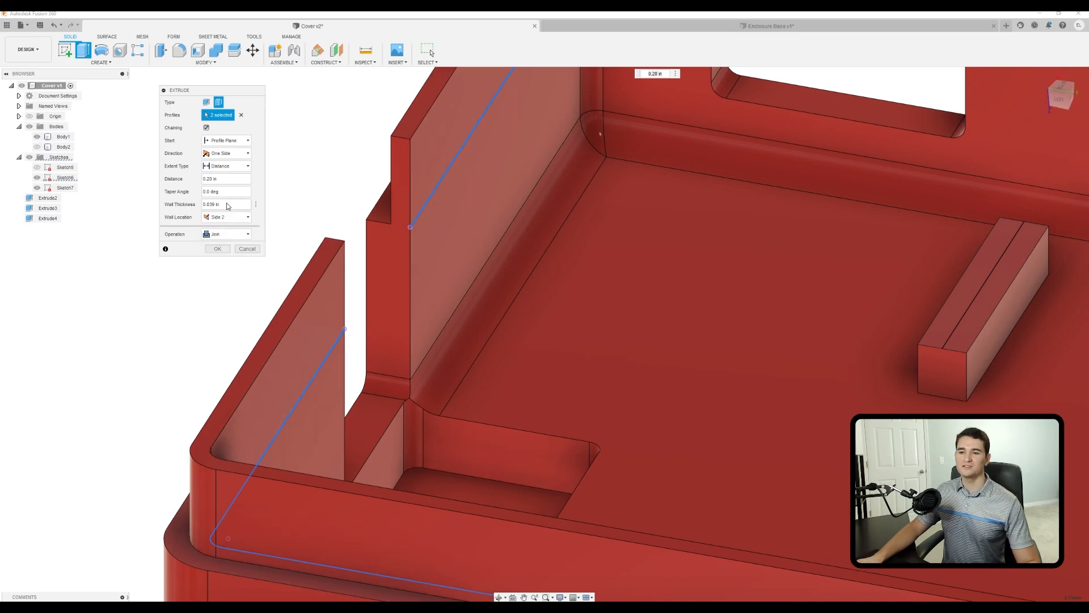
- Set the rim extrusion's wall thickness to .060 in and inspect the rim from another angle
left_click(208, 206)
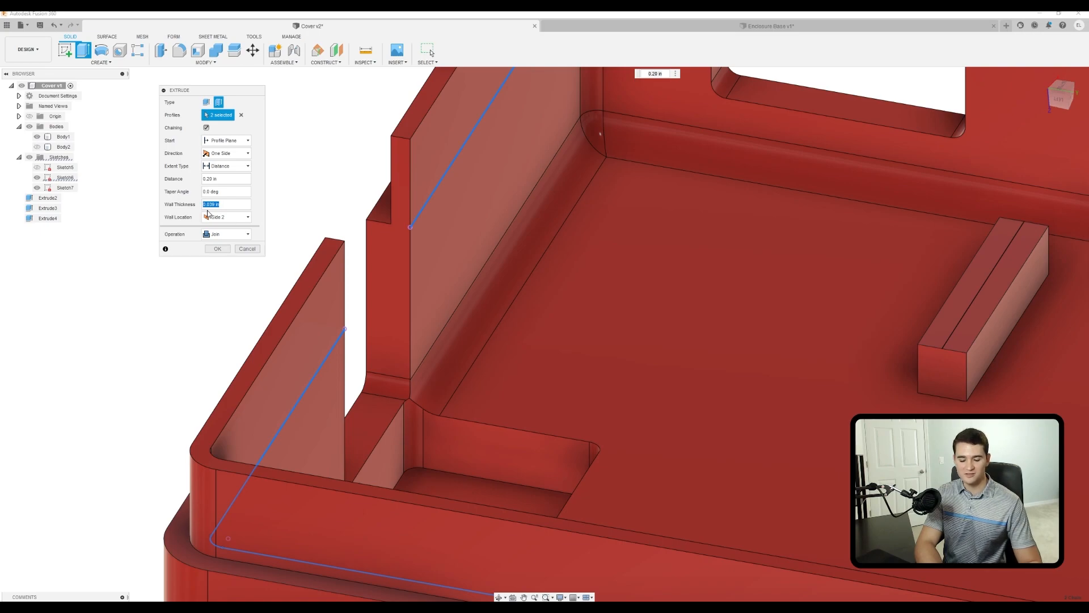
key("BackSpace")
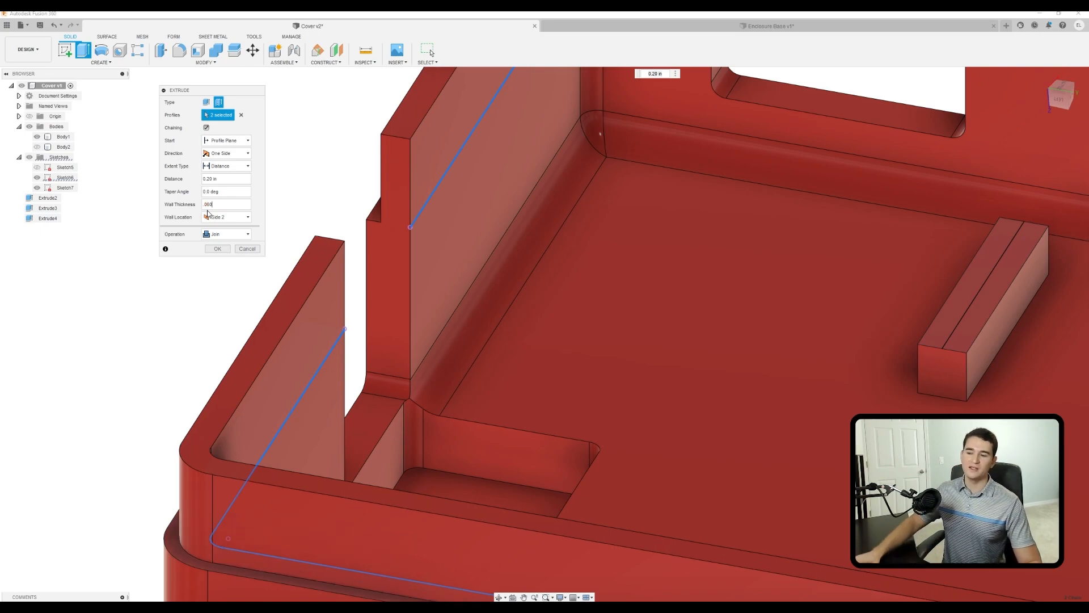
mouse_move(392, 227)
middle_mouse_down("shift")
mouse_move(431, 230)
mouse_move(392, 229)
middle_mouse_up("shift")
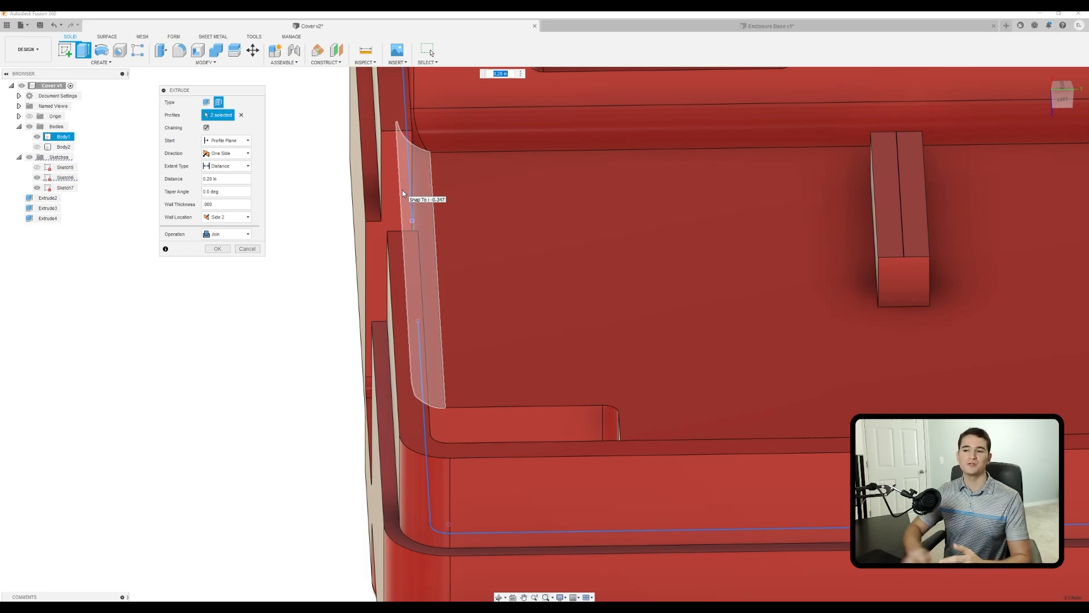
middle_click_drag(319, 239, 318, 168, "shift")
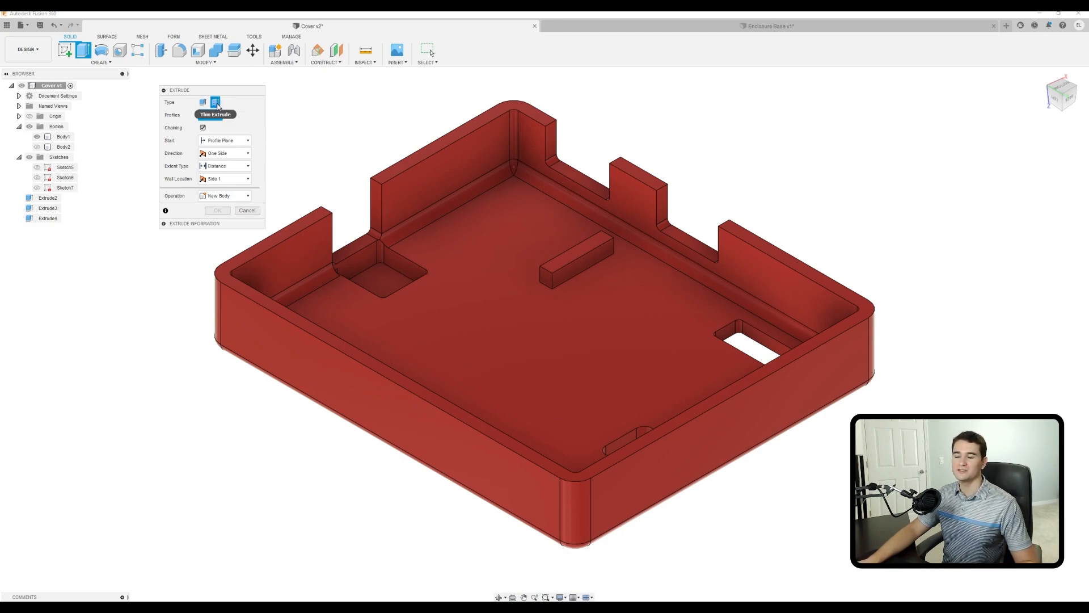
- Thin-extrude the top face of the small block inside the cover 0.20 in upward
left_click(577, 253)
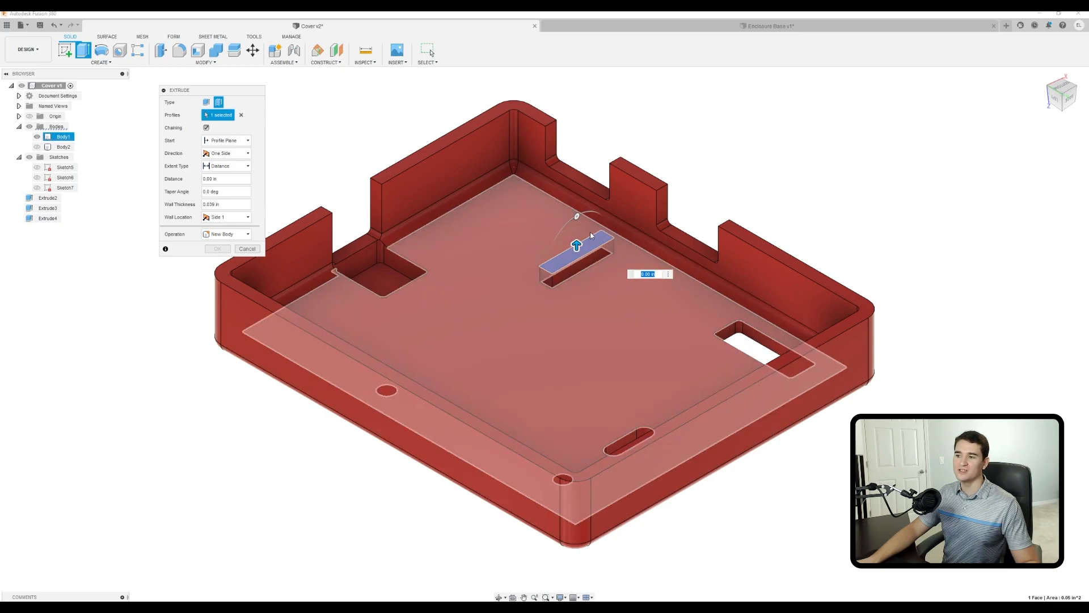
middle_click_drag(306, 137, 266, 133)
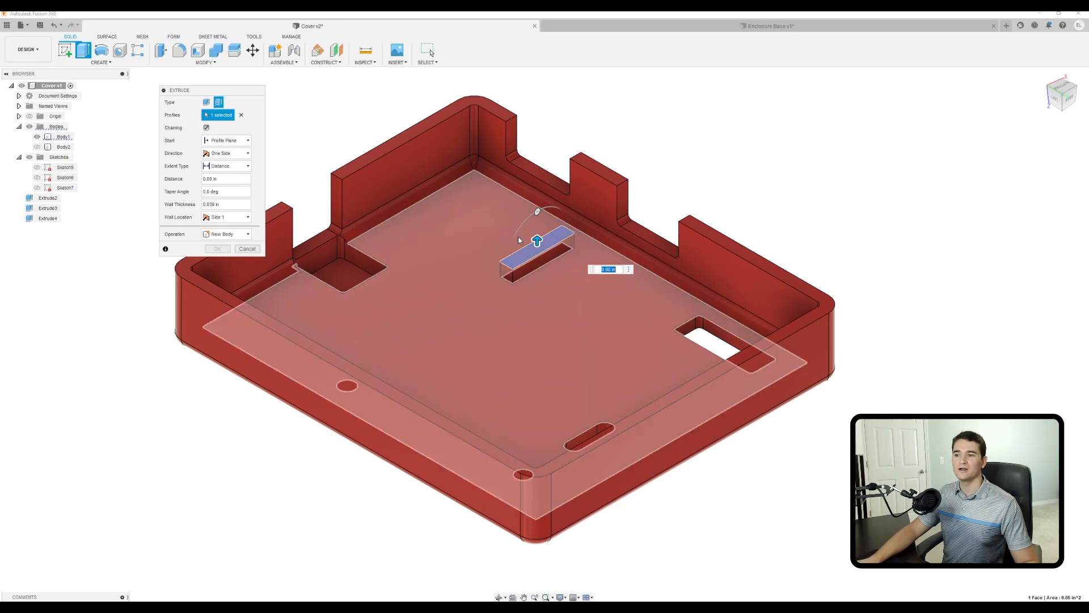
left_click_drag(538, 241, 537, 214)
scroll(540, 233, "up", 8)
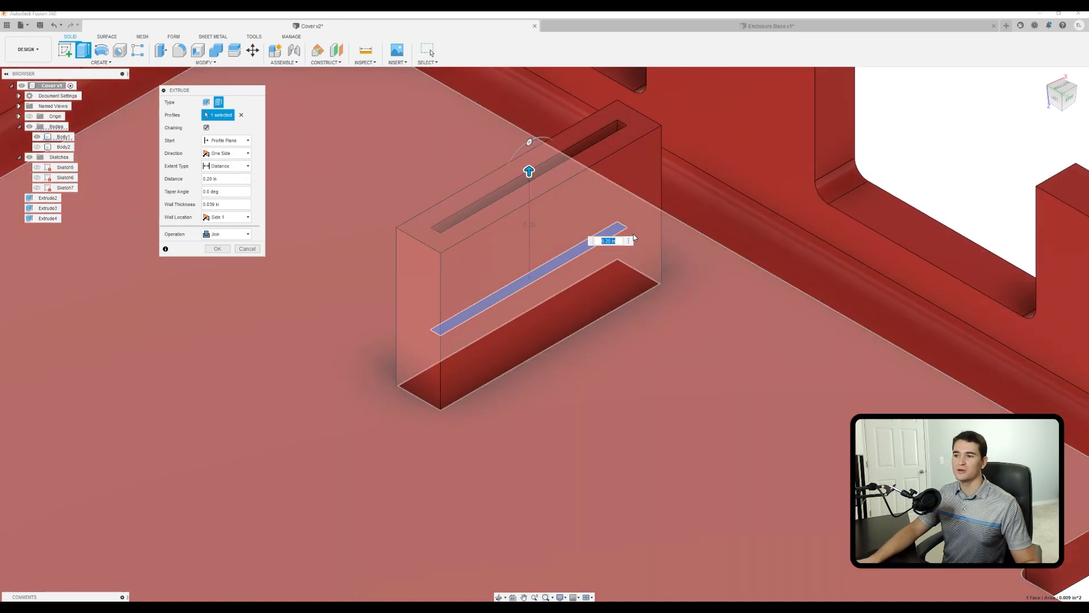
- Preview the small block's thin extrusion with its wall location on Side 2, and return it to Side 1
scroll(301, 243, "down", 3)
scroll(300, 243, "down", 1)
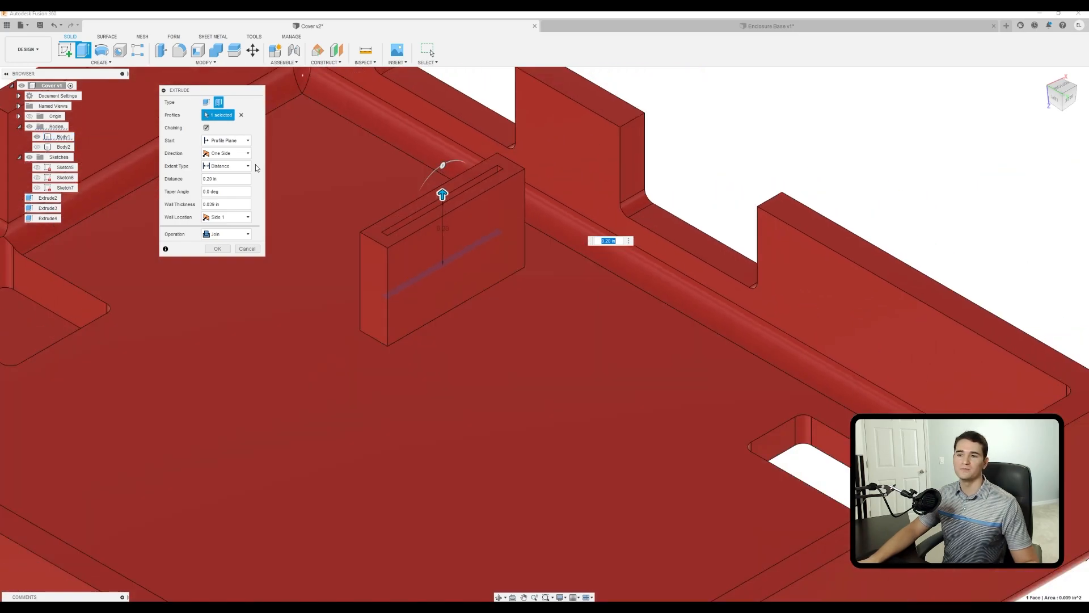
left_click(230, 218)
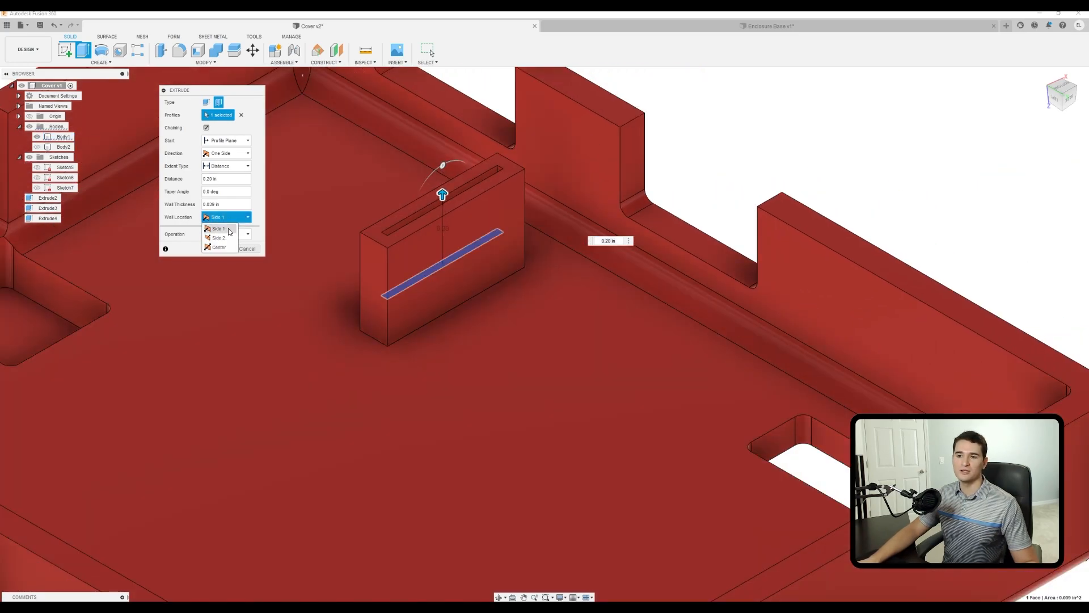
left_click(219, 237)
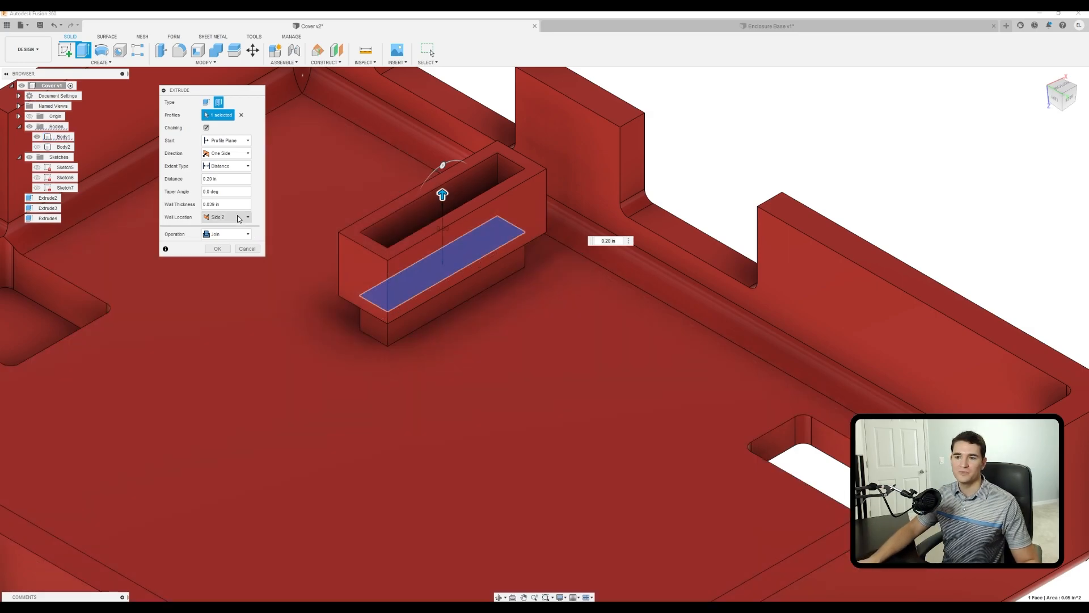
left_click(238, 217)
left_click(218, 229)
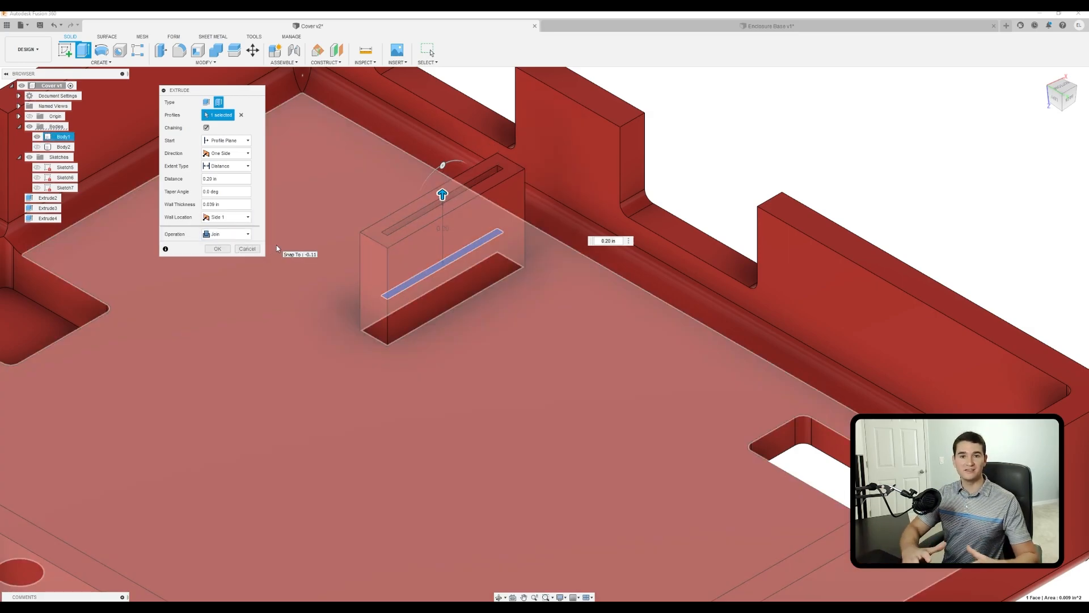
- Preview the Center wall location on the block's thin extrusion from another angle, and restore Side 1
left_click(236, 217)
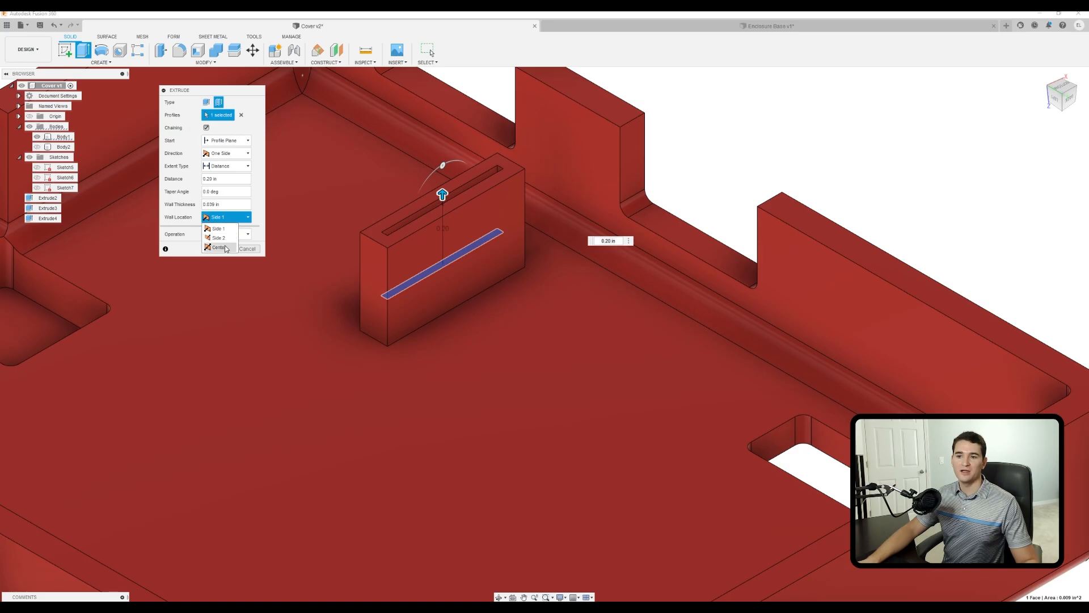
left_click(223, 249)
middle_click_drag(343, 325, 402, 165, "shift")
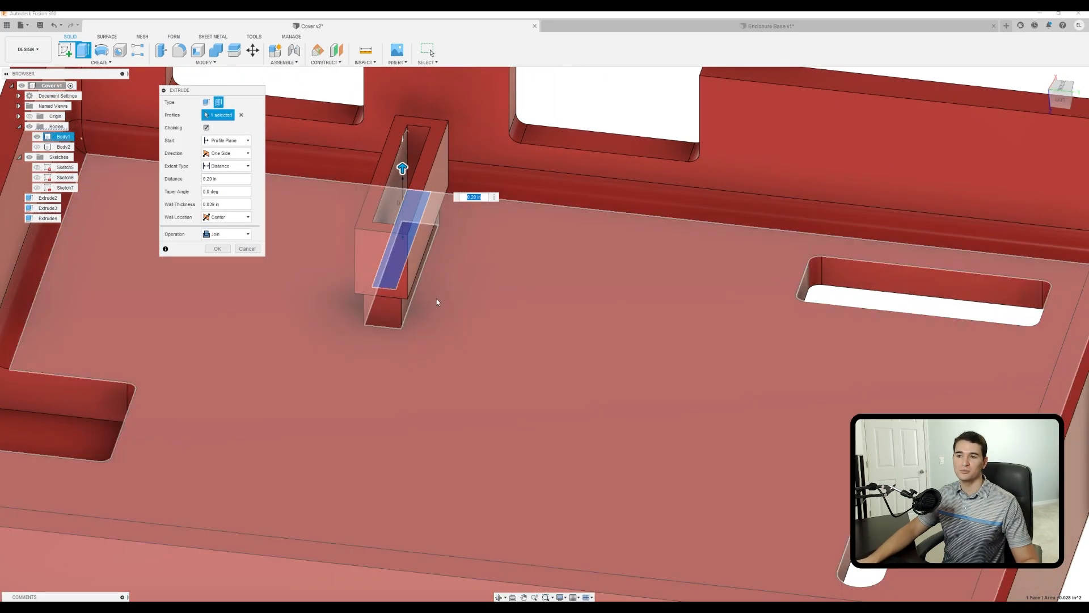
middle_click_drag(437, 302, 397, 300, "shift")
left_click(237, 216)
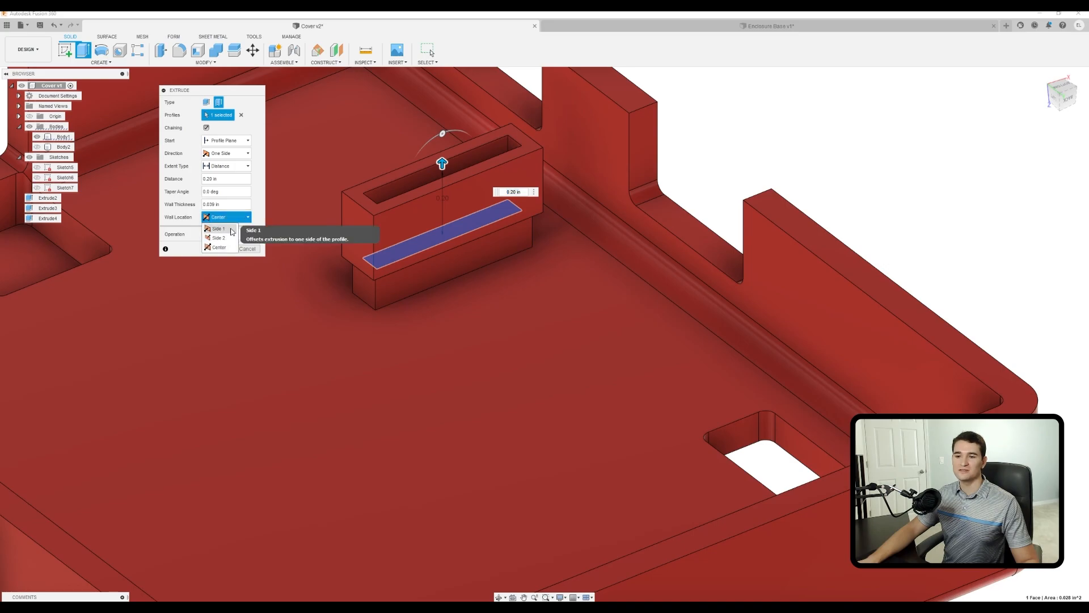
left_click(234, 228)
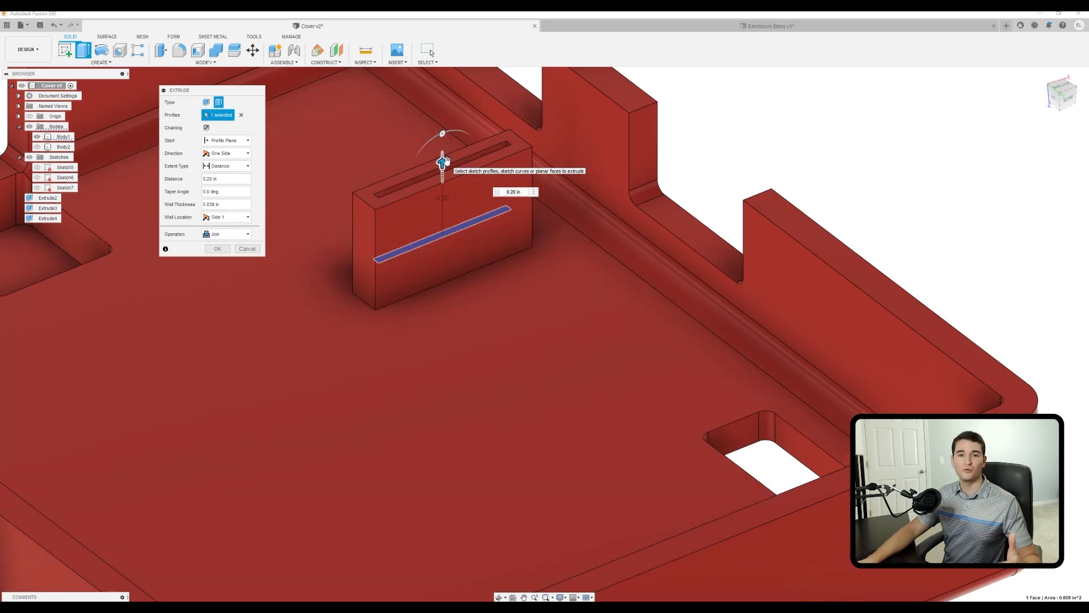
- Reverse the block's thin extrusion downward to a distance of -0.05 in so that it cuts into the block
left_click_drag(443, 163, 443, 250)
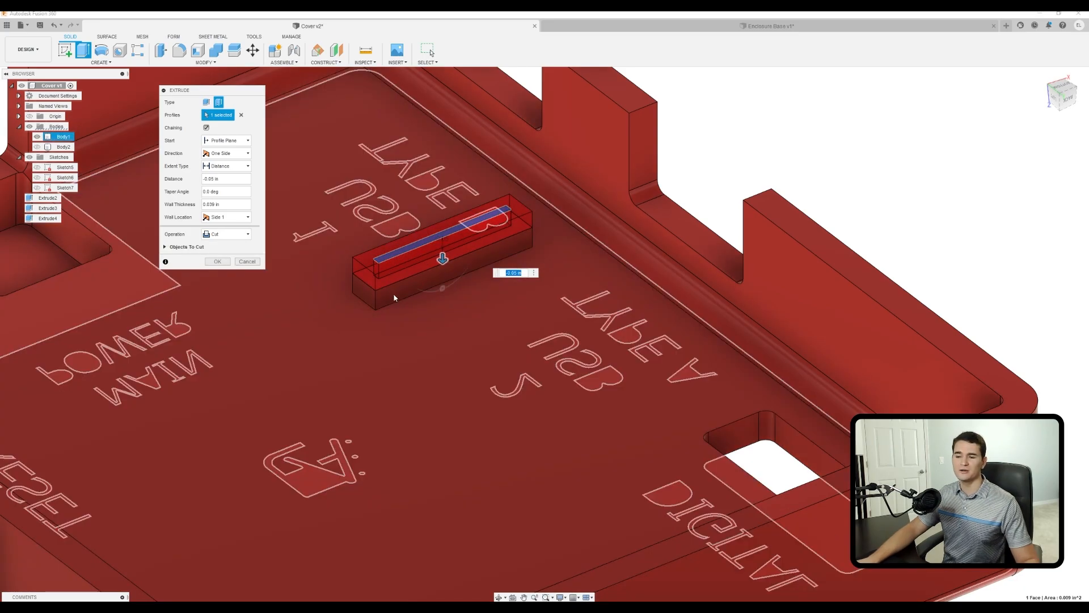
middle_click_drag(393, 297, 426, 288, "shift")
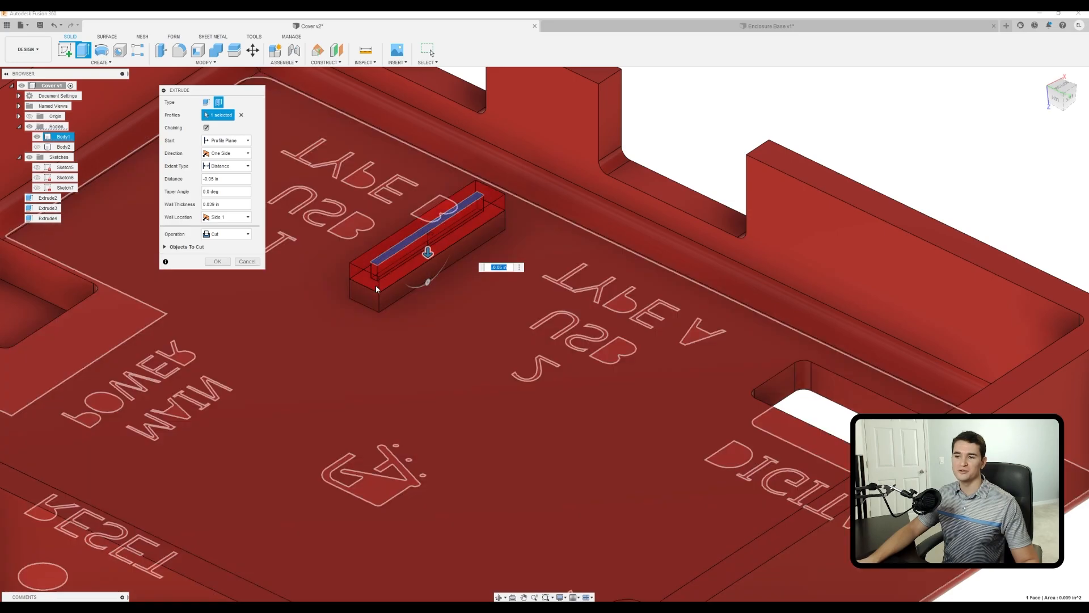